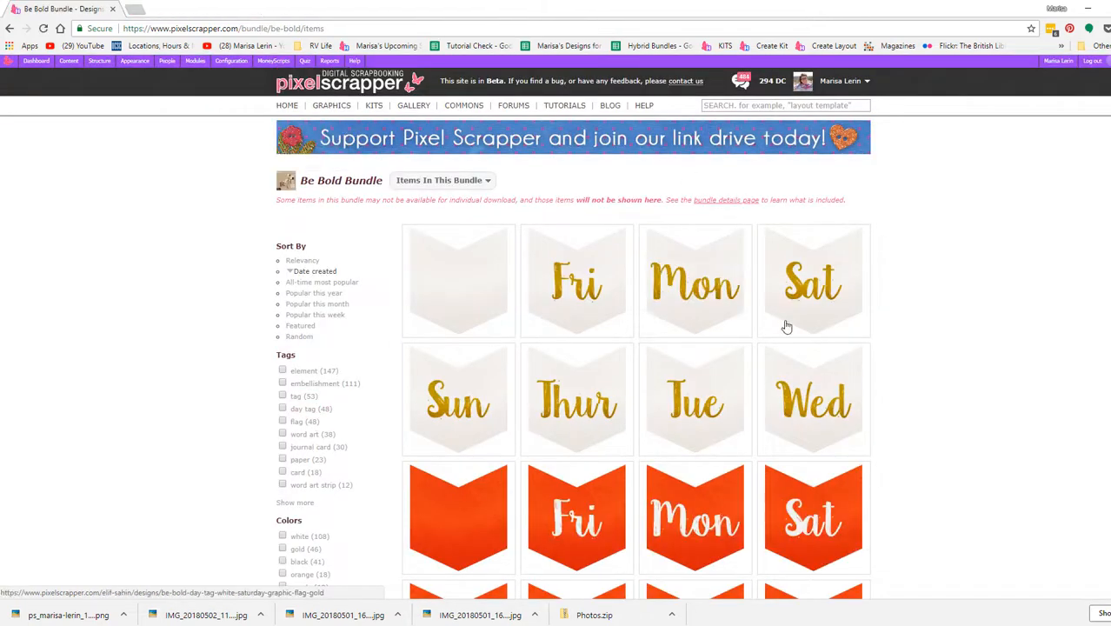
Filter the Be Bold Bundle items by the journal card tag
scroll(786, 326, "down", 4)
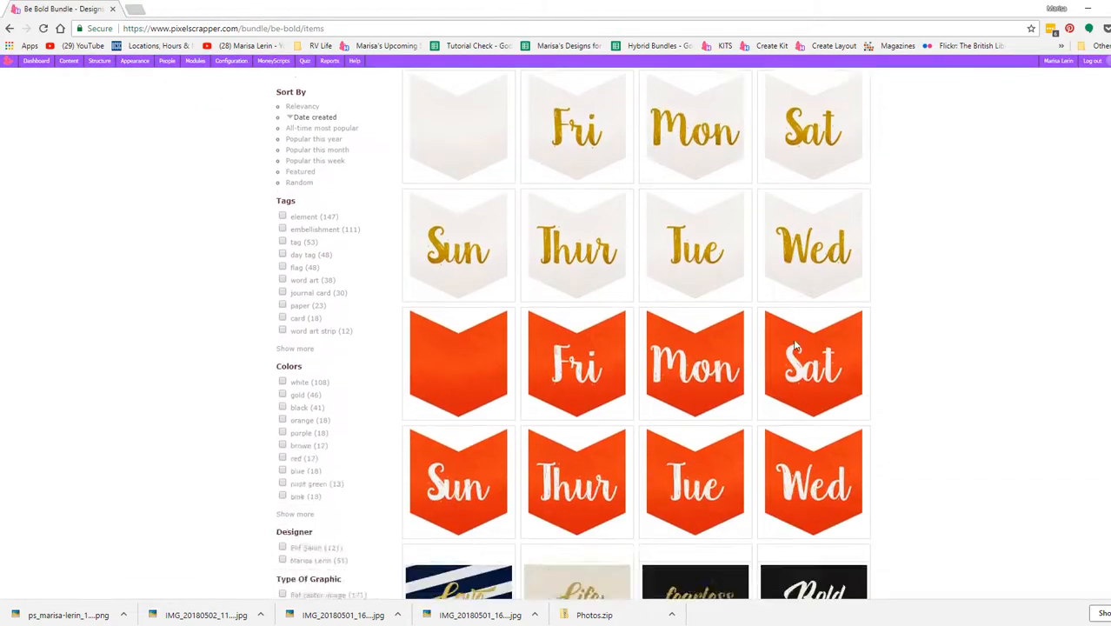
scroll(356, 335, "up", 2)
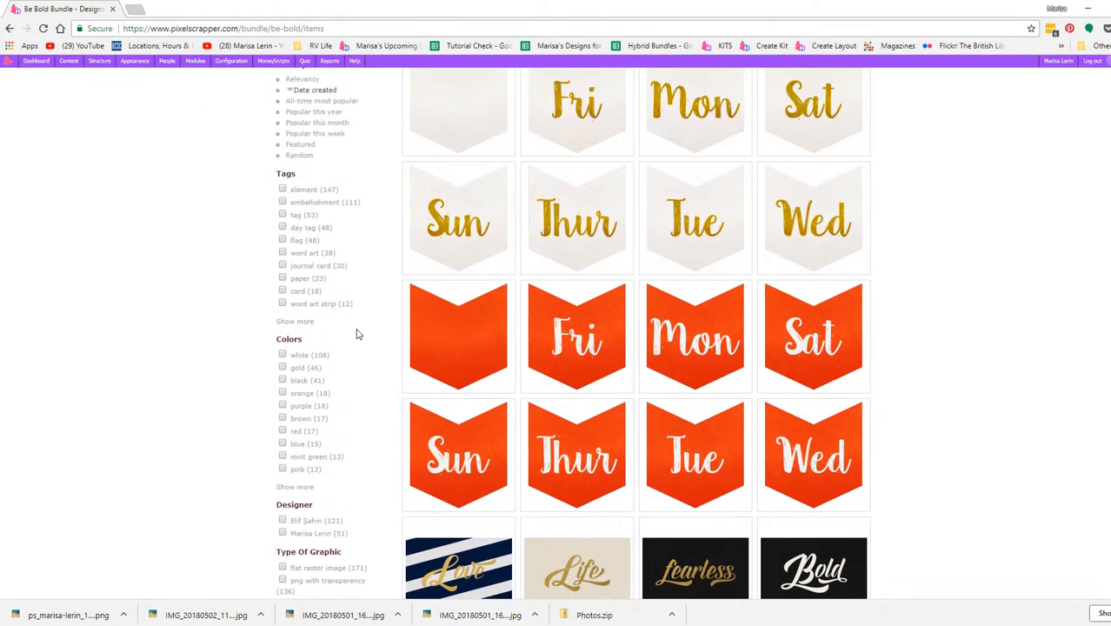
left_click(335, 266)
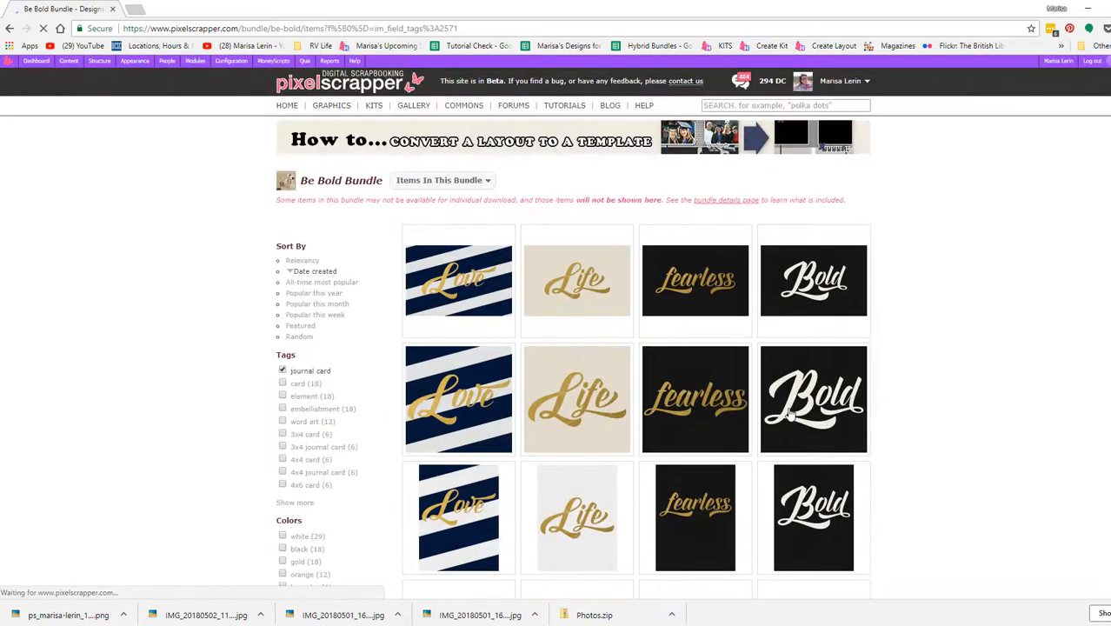
Check the open pocket layouts in Photoshop, then open the striped 4x6 Love journal card from the bundle in a new tab
left_click(488, 625)
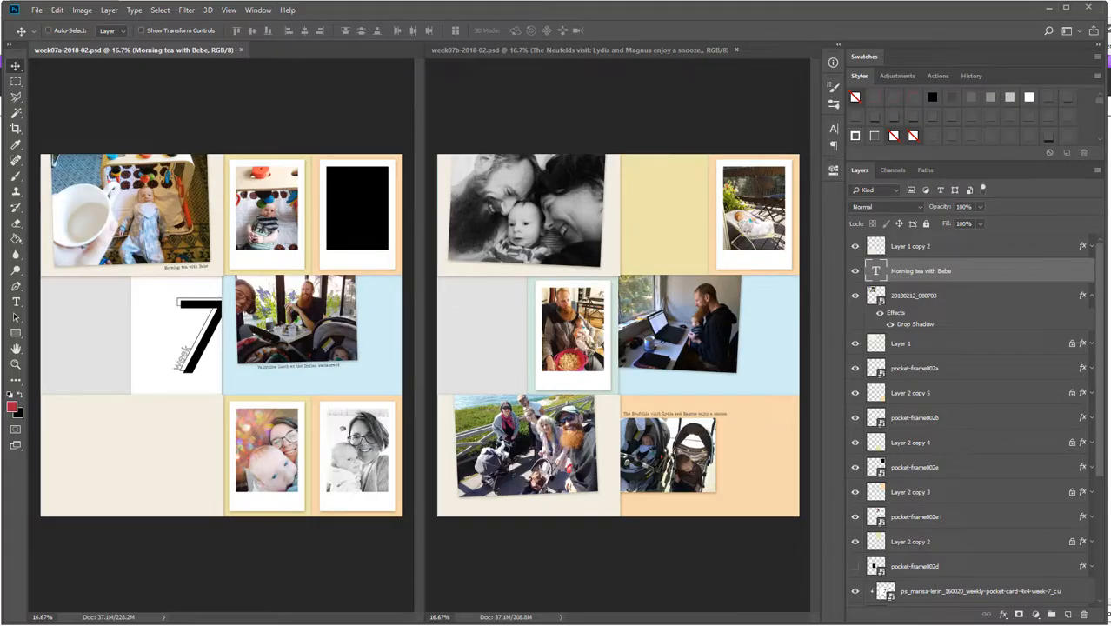
key("alt+Tab")
scroll(669, 409, "down", 1)
right_click(487, 225)
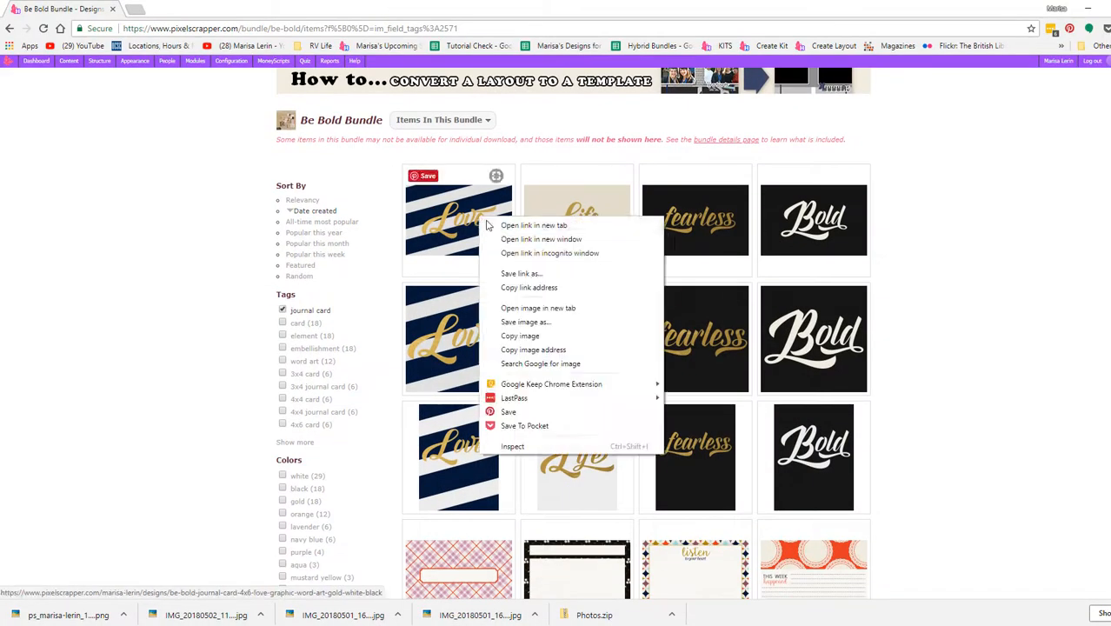
left_click(526, 225)
Open the 3x4 orange doily, lilac plaid, black floral and blue floral journal cards in separate new tabs
scroll(714, 303, "down", 5)
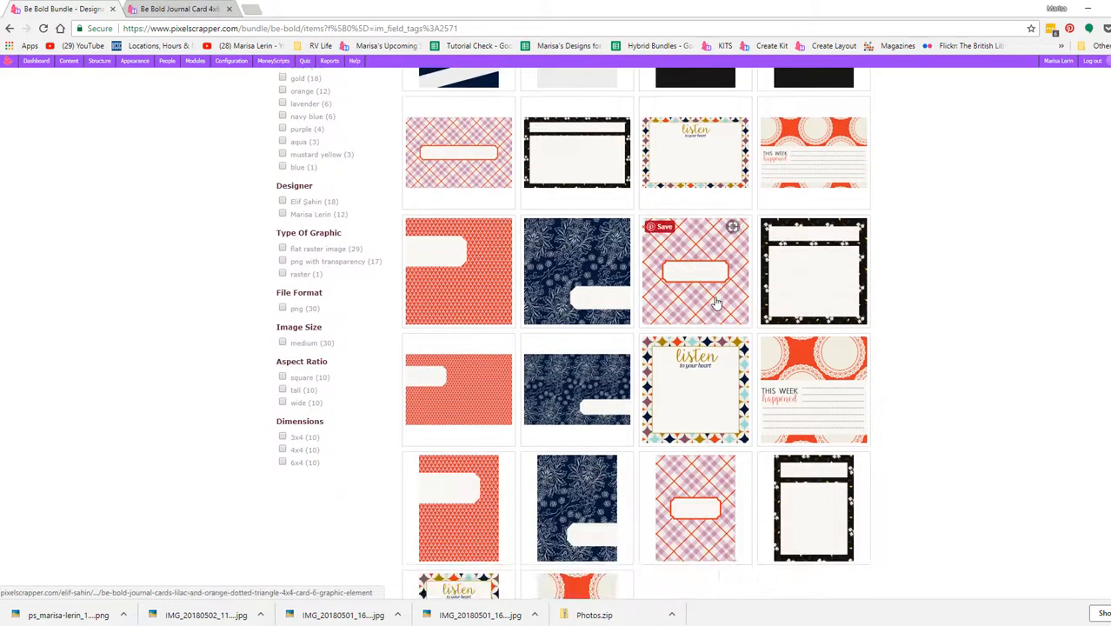
scroll(652, 486, "down", 1)
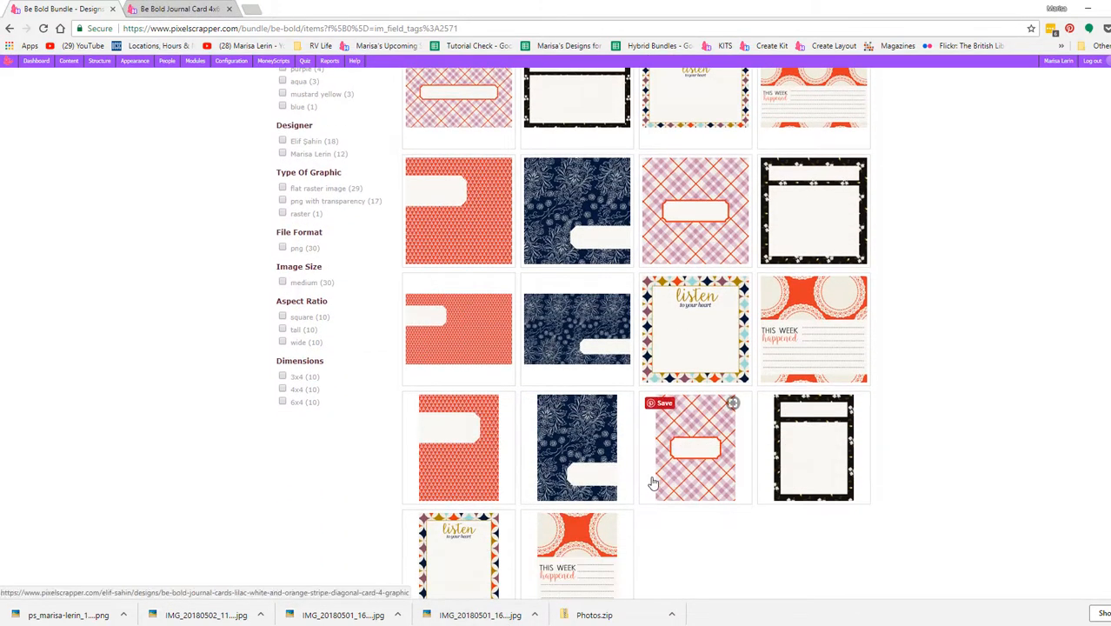
scroll(653, 483, "down", 1)
key("alt+Tab")
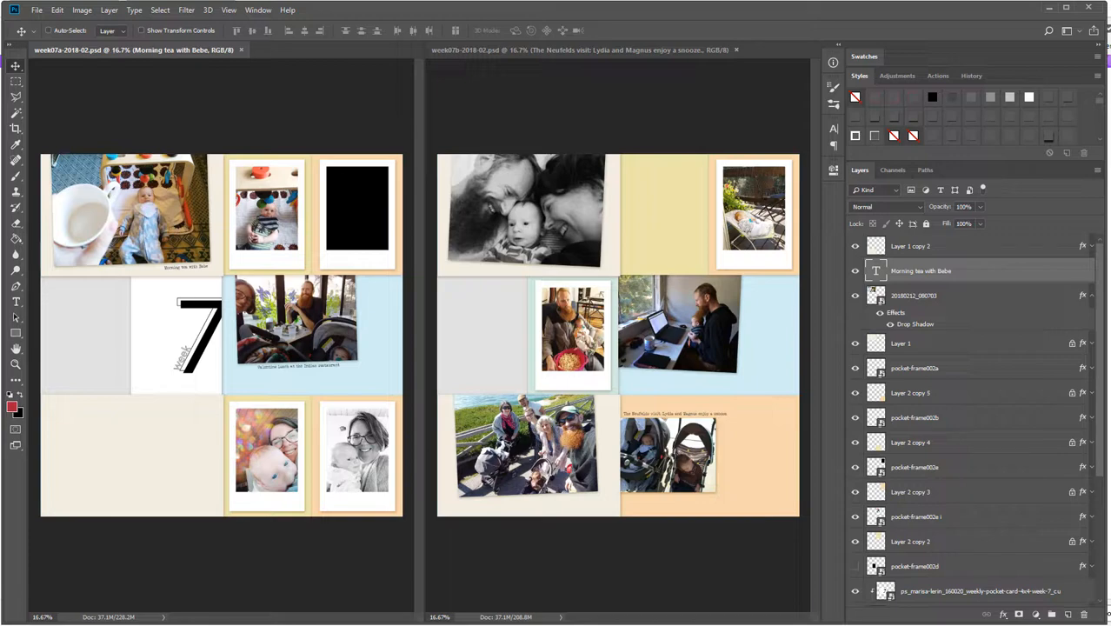
key("alt+Tab")
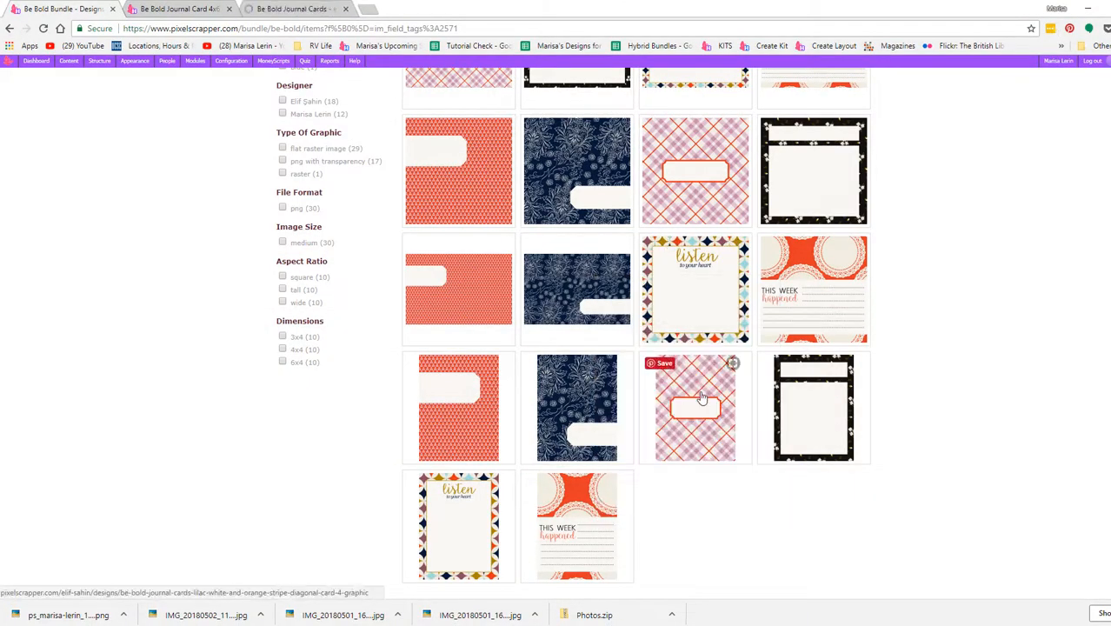
right_click(702, 398)
left_click(722, 165)
right_click(811, 382)
left_click(839, 392)
right_click(578, 396)
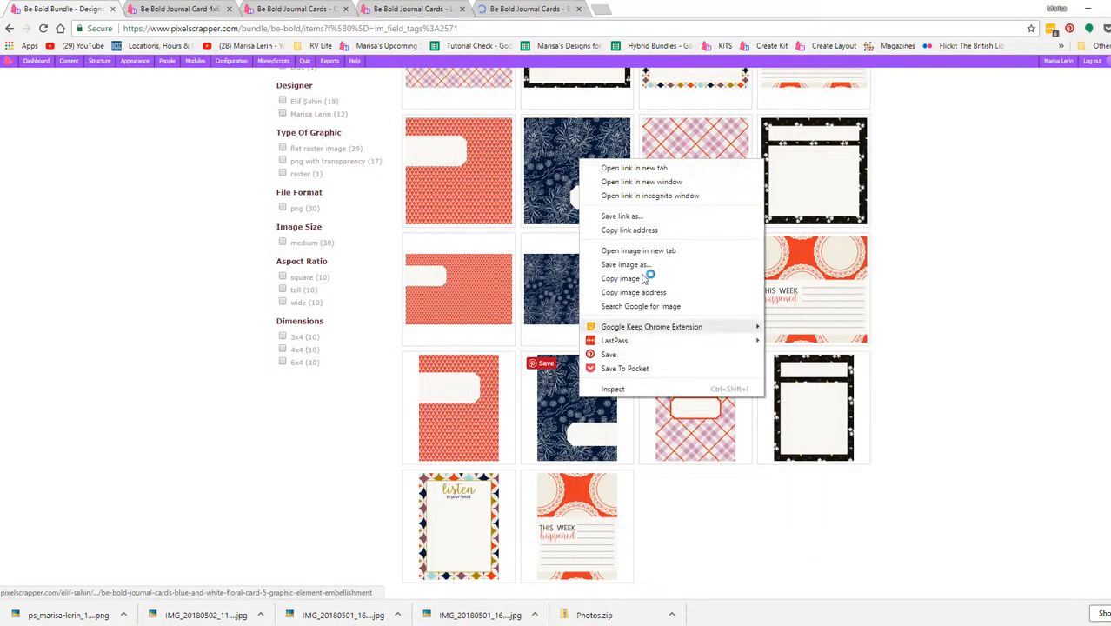
left_click(634, 168)
scroll(652, 348, "up", 5)
Download the 4x6 Love card and the 3x4 orange doily, lilac plaid, black floral and blue floral cards from their opened pages
key("ctrl+Tab")
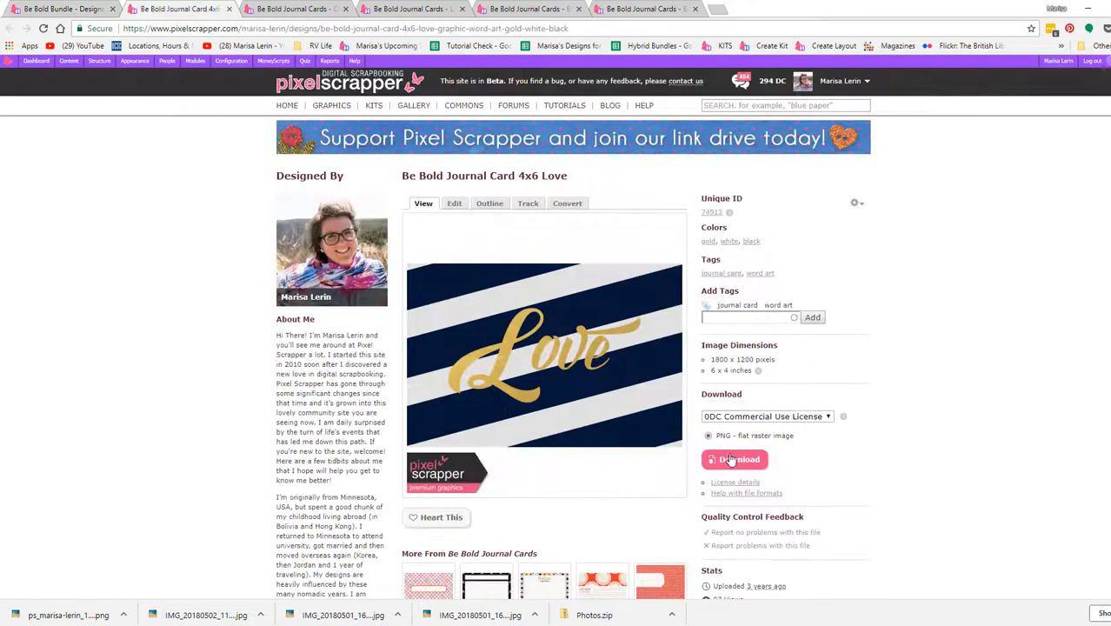
left_click(731, 460)
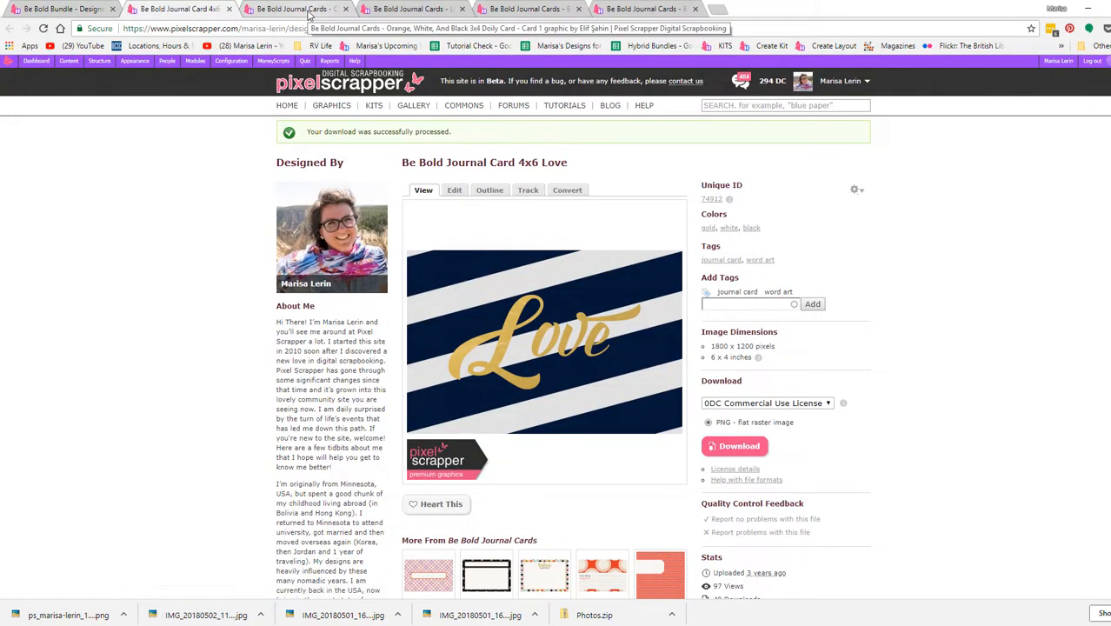
left_click(309, 10)
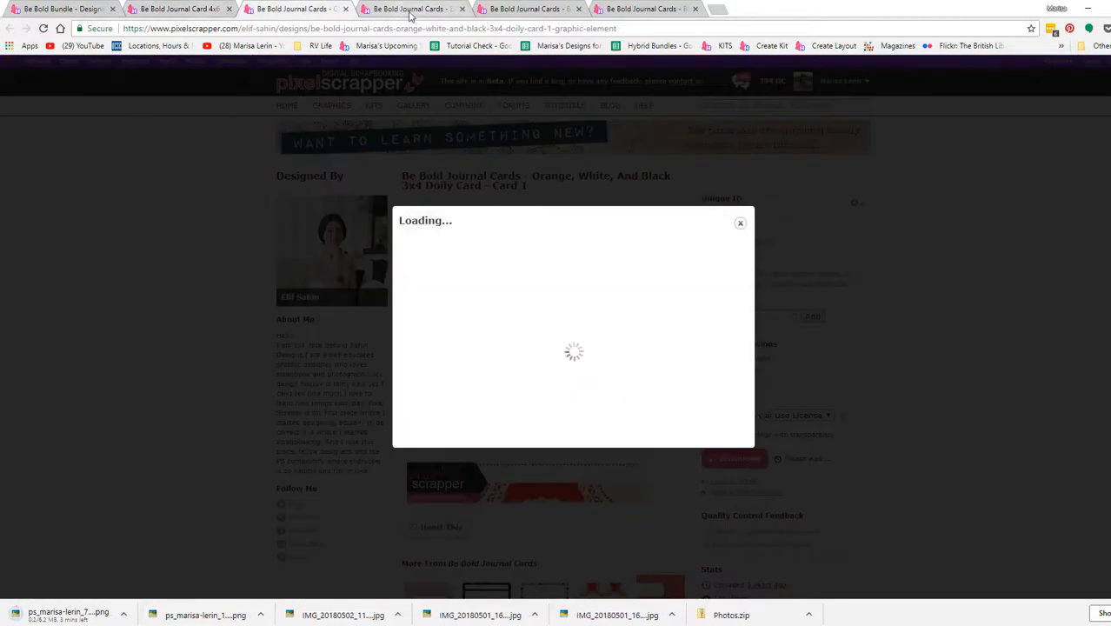
left_click(418, 11)
left_click(734, 468)
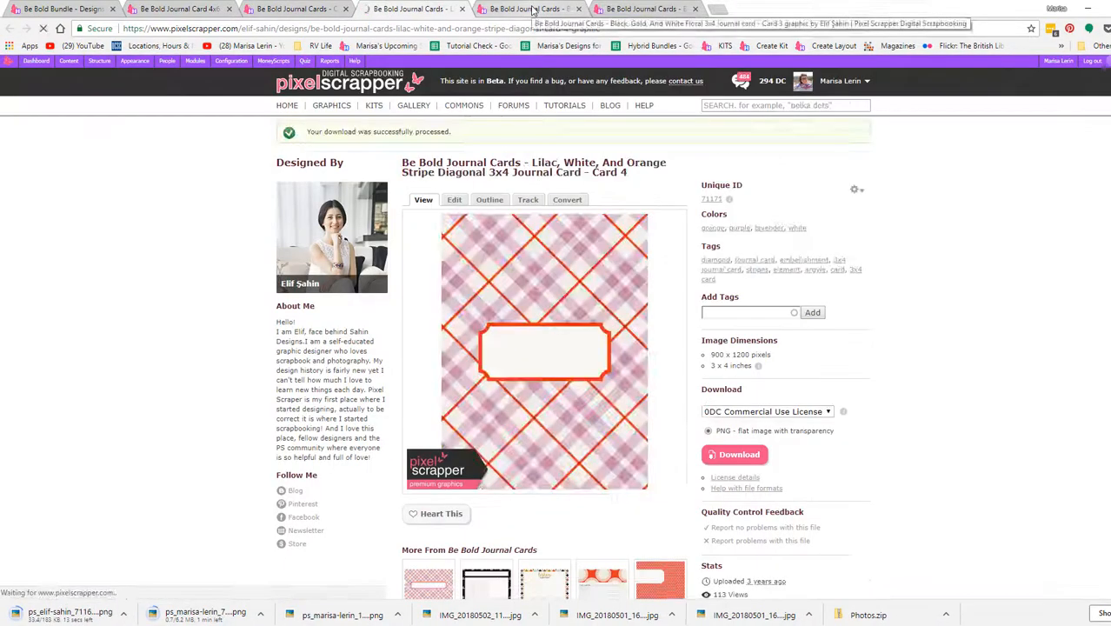
left_click(513, 9)
left_click(744, 479)
left_click(635, 10)
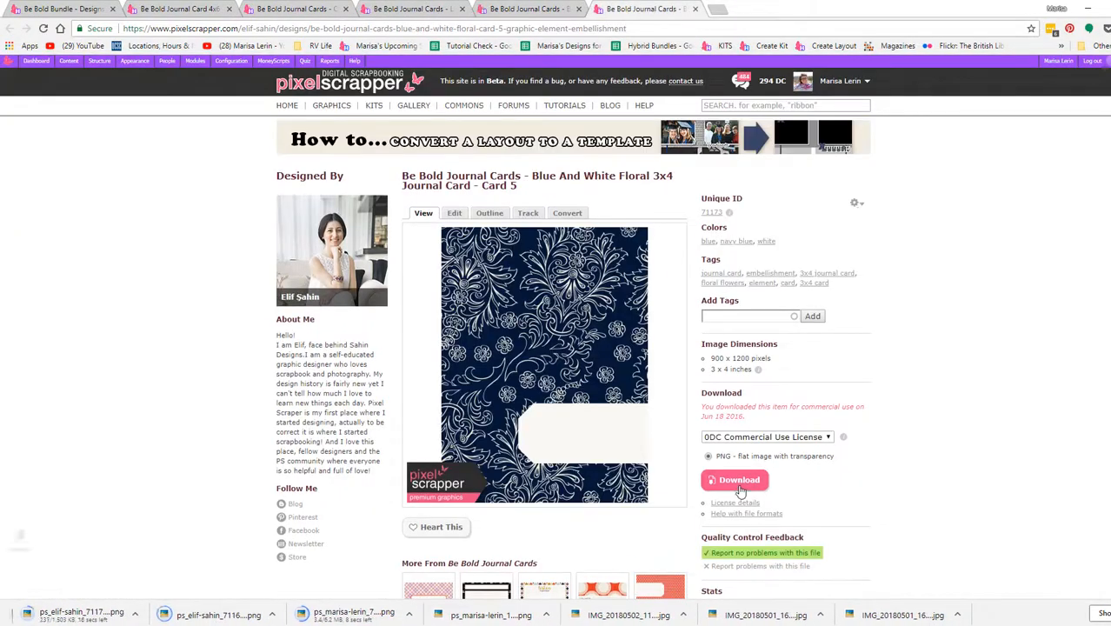
left_click(735, 480)
Close all card pages except the bundle page, show the downloaded files in their folder and move that folder window aside
left_click(78, 8)
right_click(78, 9)
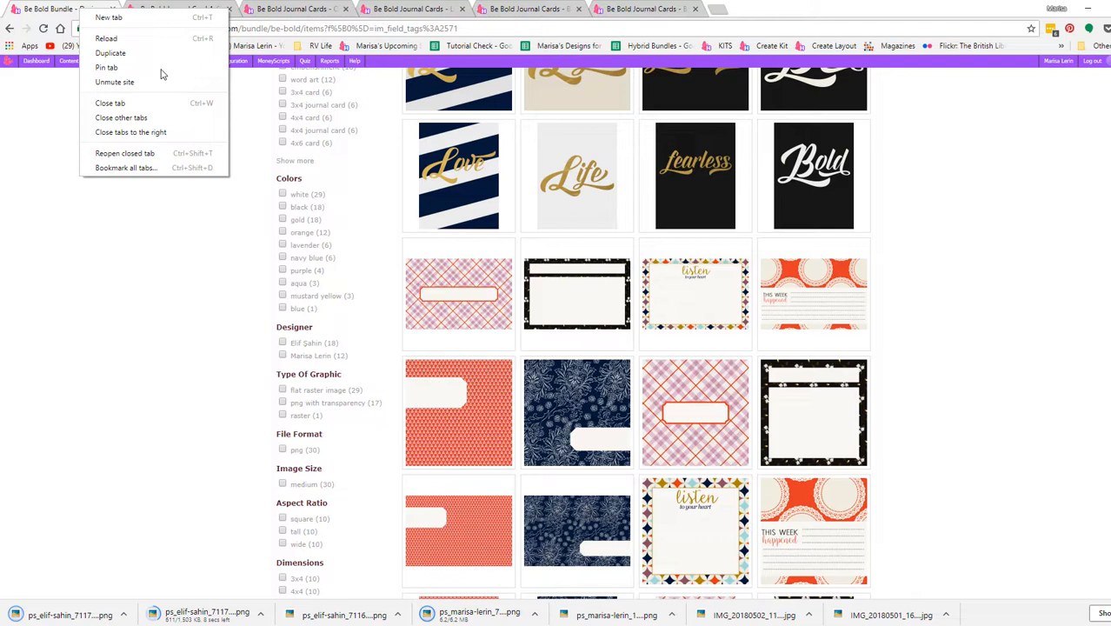
left_click(148, 134)
left_click(123, 614)
left_click(148, 571)
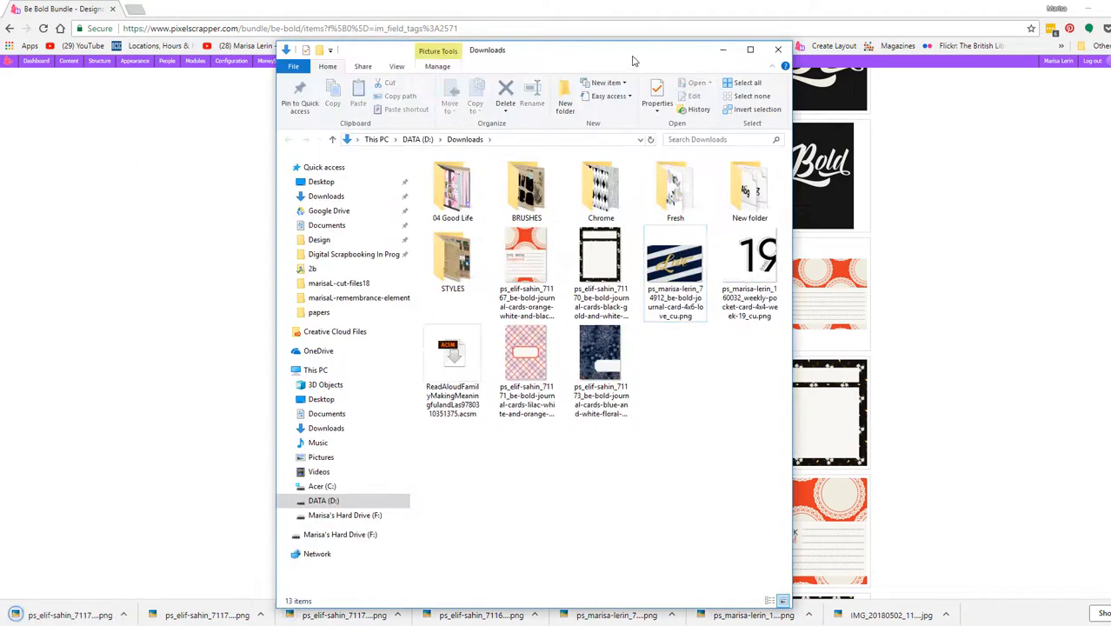
left_click_drag(632, 60, 271, 59)
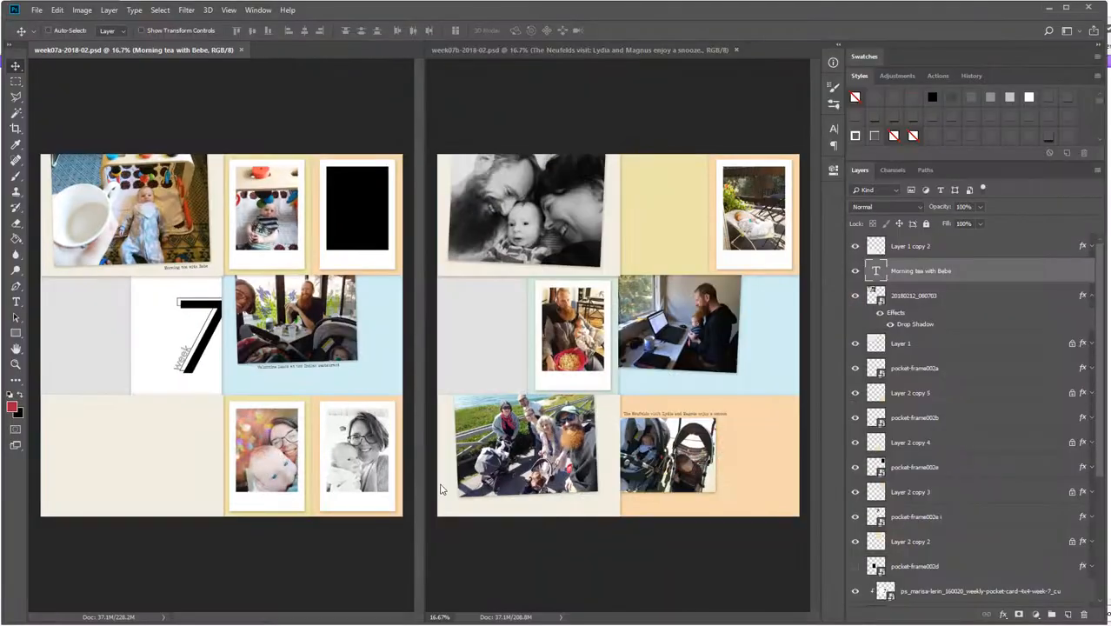
Place the 4x6 Love card above Layer 1 copy 2 in week07a-2018-02.psd and clip it to that layer
right_click(189, 419)
left_click(219, 426)
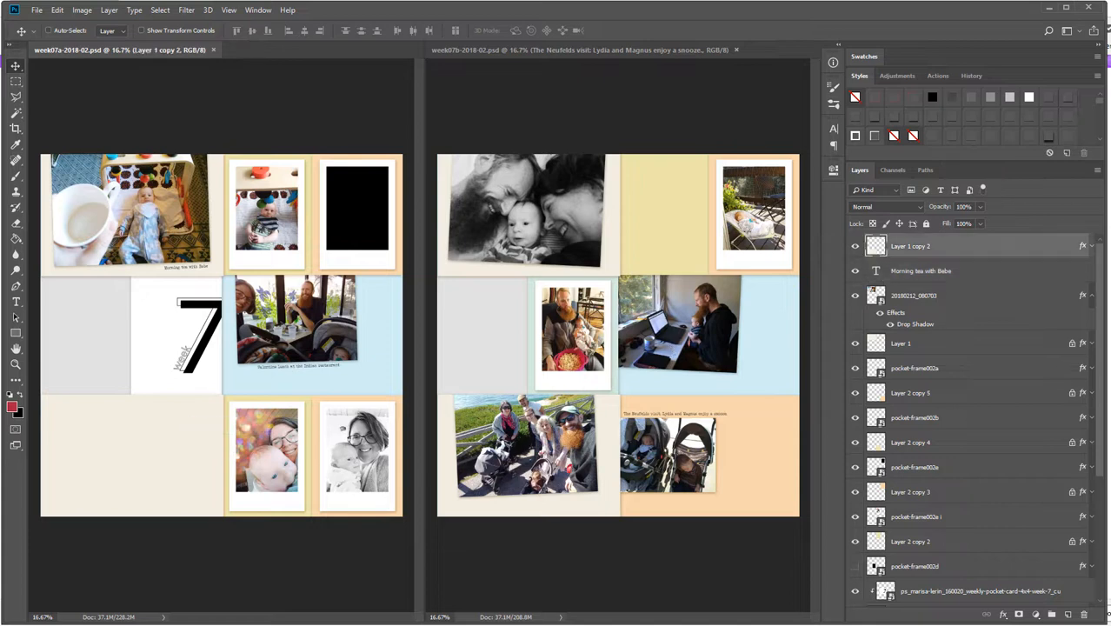
left_click_drag(2, 414, 131, 400)
key("Return")
right_click(906, 251)
left_click(965, 327)
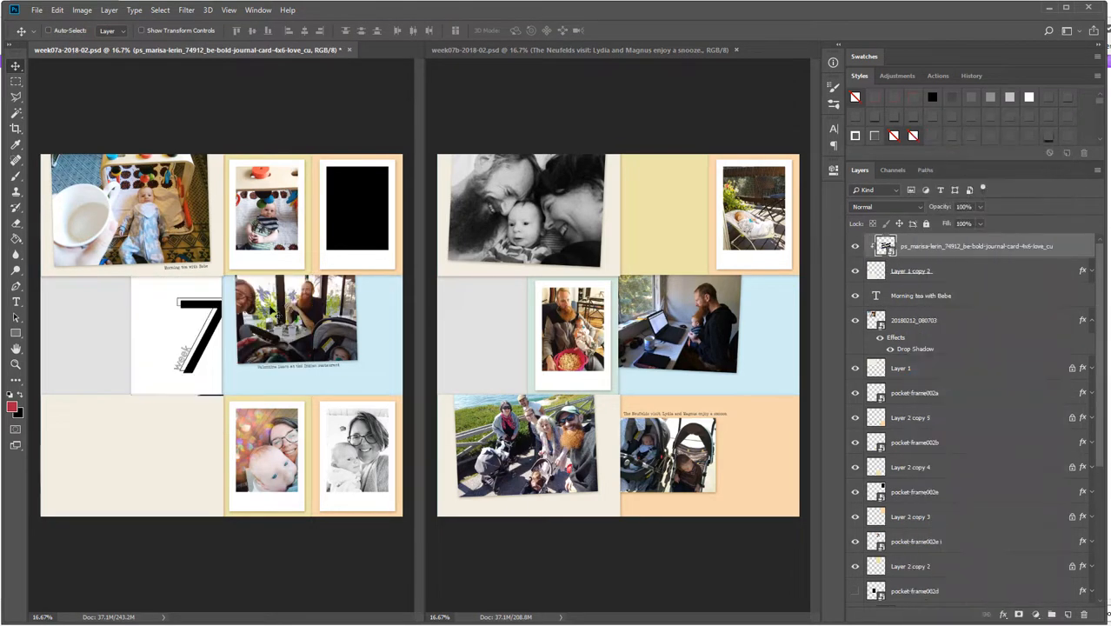
Move the Love card onto the lower-left pocket of the page and scale it slightly to fill the pocket
left_click_drag(272, 311, 182, 428)
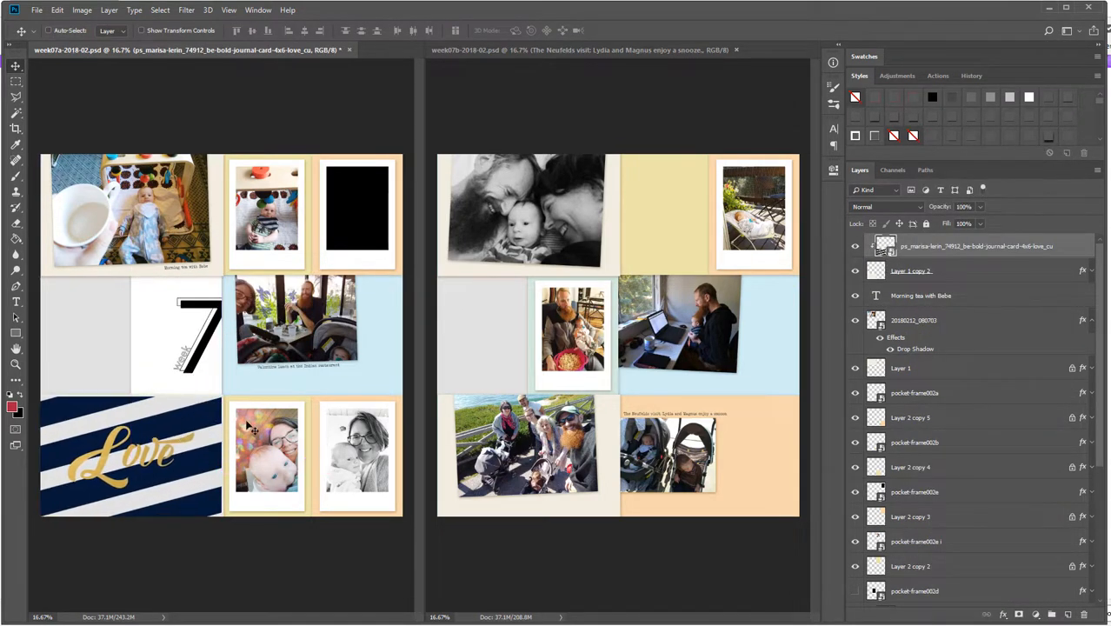
key("ctrl+t")
left_click_drag(225, 394, 227, 396)
key("Return")
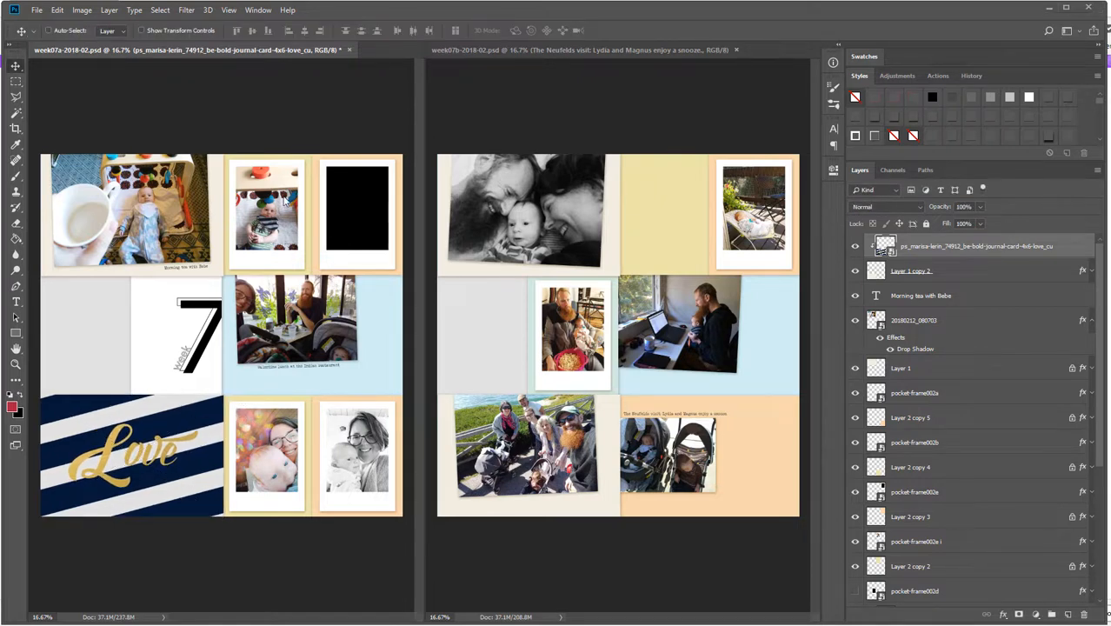
Delete the frame with the black photo placeholder from the top-right pocket of the week07a page
right_click(369, 206)
left_click(372, 212)
key("Delete")
Place the black floral 3x4 card in week07b-2018-02.psd, clip it to Layer 2 copy 2 and move it over the empty yellow pocket
right_click(648, 217)
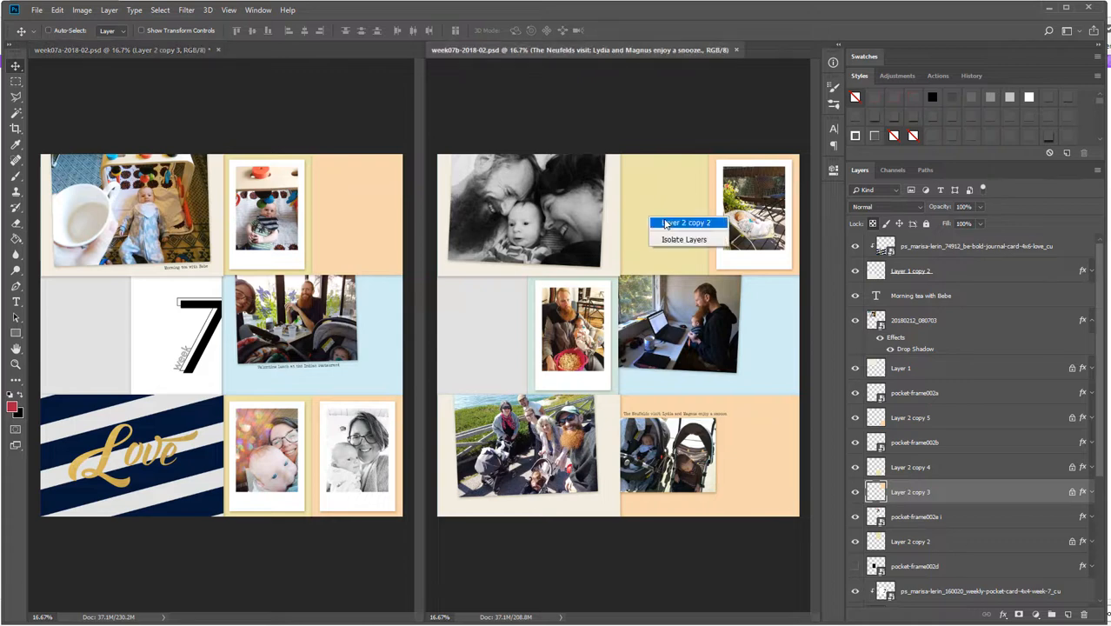
left_click(664, 223)
left_click_drag(2, 261, 652, 211)
key("Return")
right_click(941, 495)
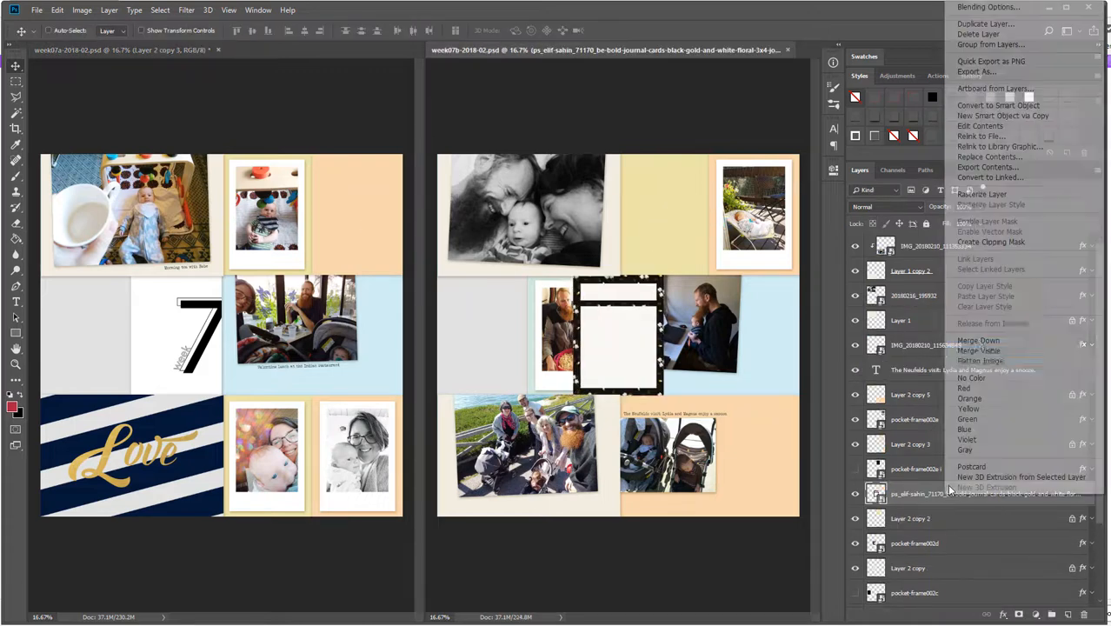
left_click(982, 242)
left_click_drag(600, 352, 644, 235)
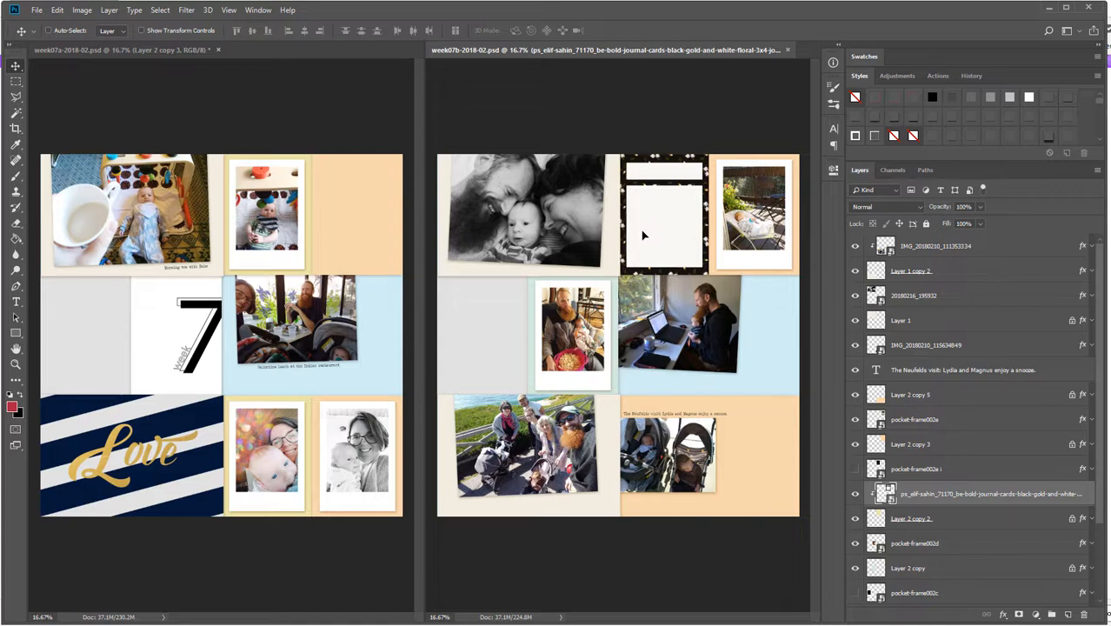
Place the lilac plaid 3x4 card above Layer 2 copy 3 in week07a-2018-02.psd and clip it to that layer
right_click(334, 233)
left_click(342, 237)
left_click_drag(2, 261, 311, 242)
key("Return")
right_click(945, 493)
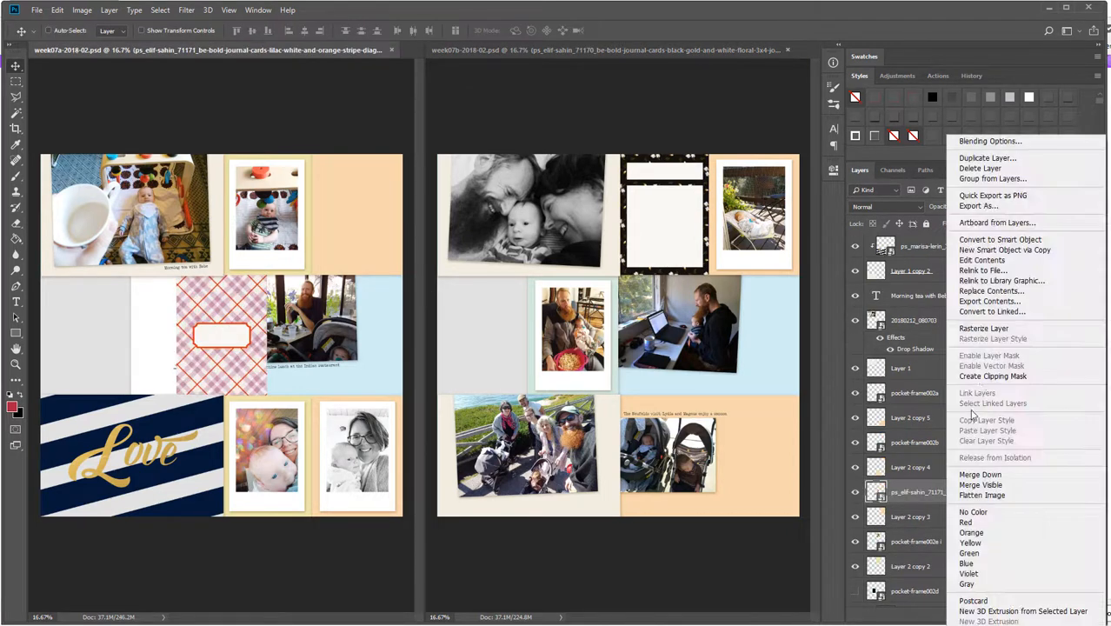
left_click(992, 375)
Move the lilac plaid card onto the top-right pocket of the week07a page and nudge it upward into alignment
left_click_drag(266, 344, 395, 226)
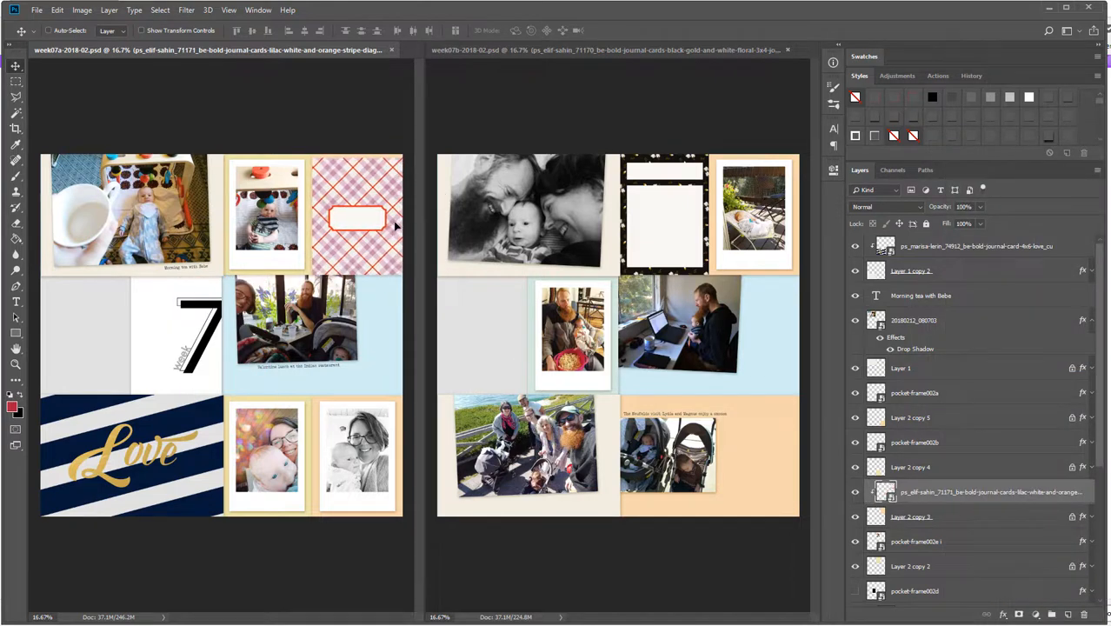
key("shift+Up")
key("shift+Up")
key("shift+Up")
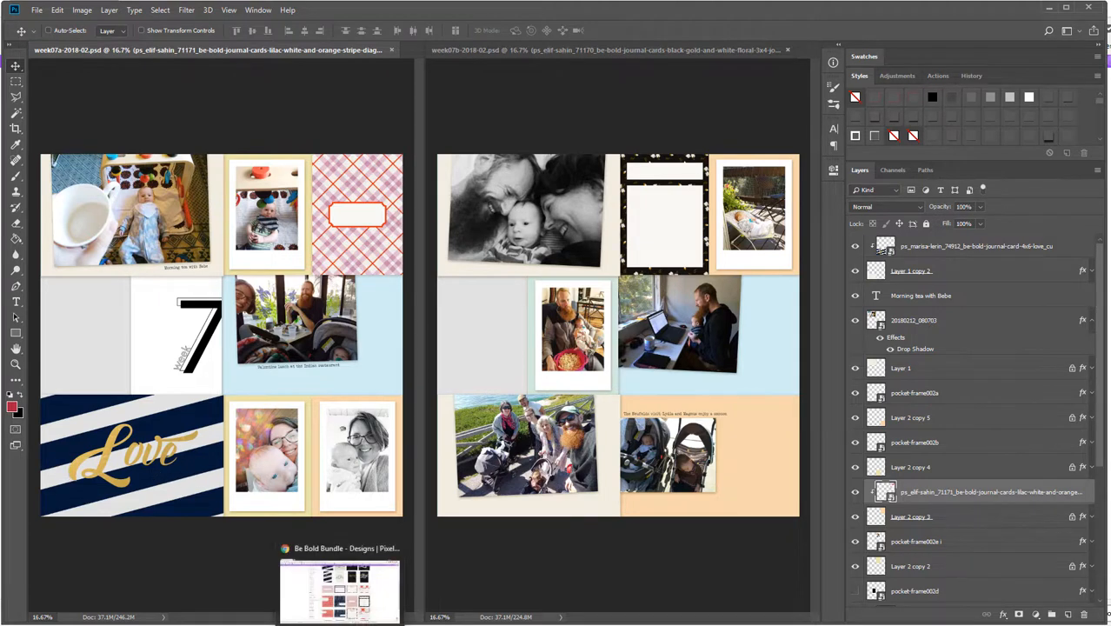
Switch to the bundle page, download the blue and white floral 4x6 journal card and minimize the browser
left_click(341, 623)
scroll(598, 454, "down", 3)
right_click(586, 356)
left_click(622, 368)
left_click(162, 7)
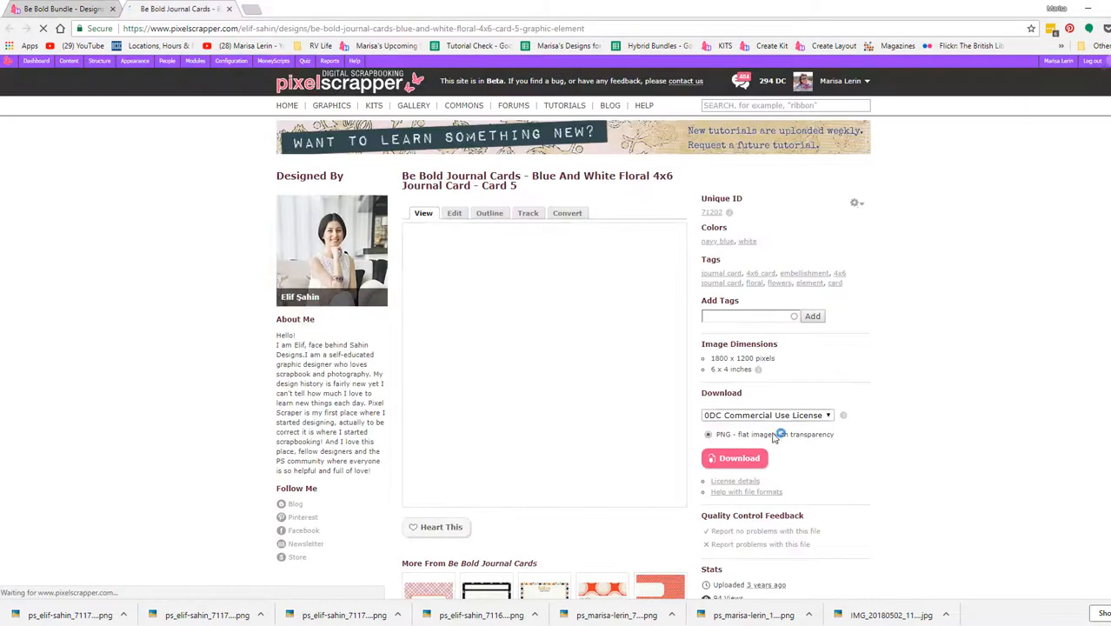
left_click(737, 456)
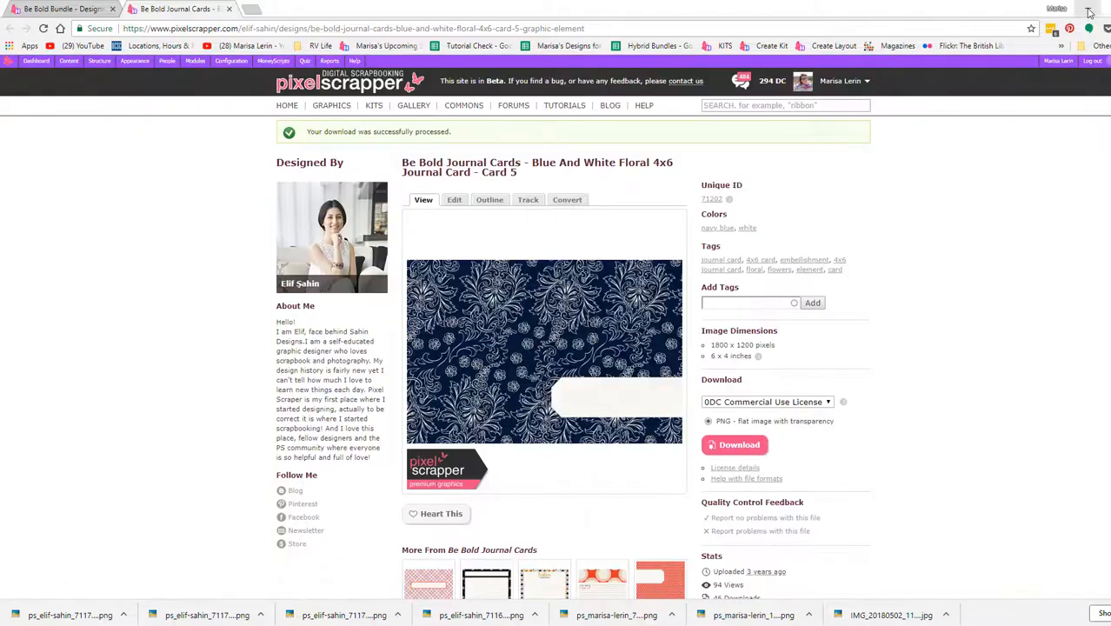
left_click(1088, 13)
Place the blue floral 4x6 card in week07b-2018-02.psd, clip it to Layer 2 copy 5 and move it over the lower-right pocket
right_click(778, 443)
left_click(807, 451)
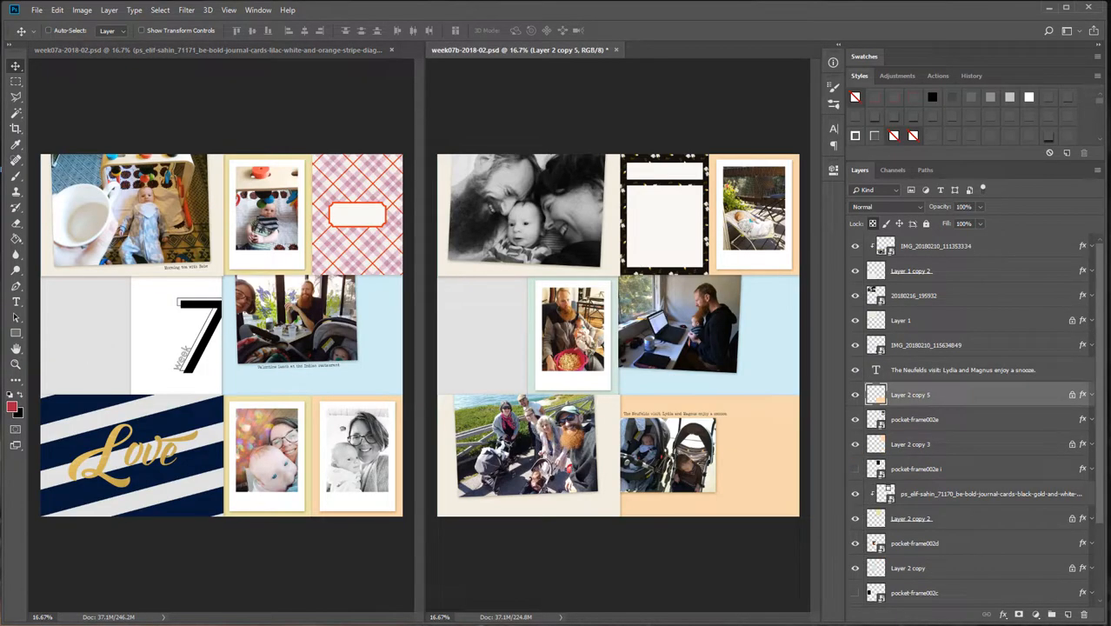
left_click_drag(0, 439, 603, 438)
key("Return")
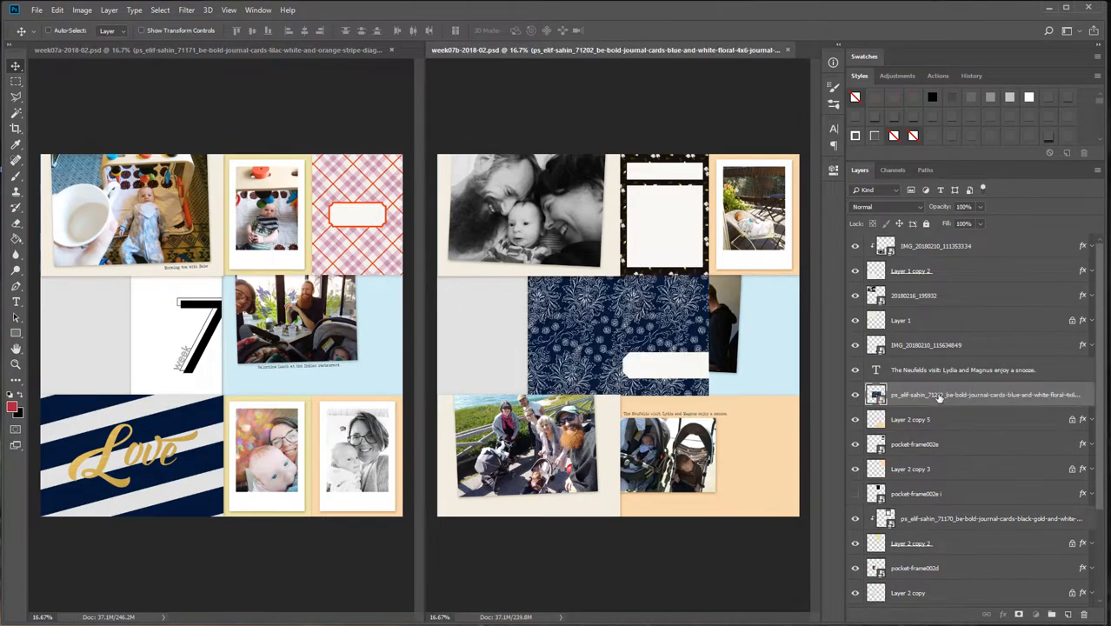
right_click(938, 397)
left_click(989, 377)
left_click_drag(676, 358, 770, 481)
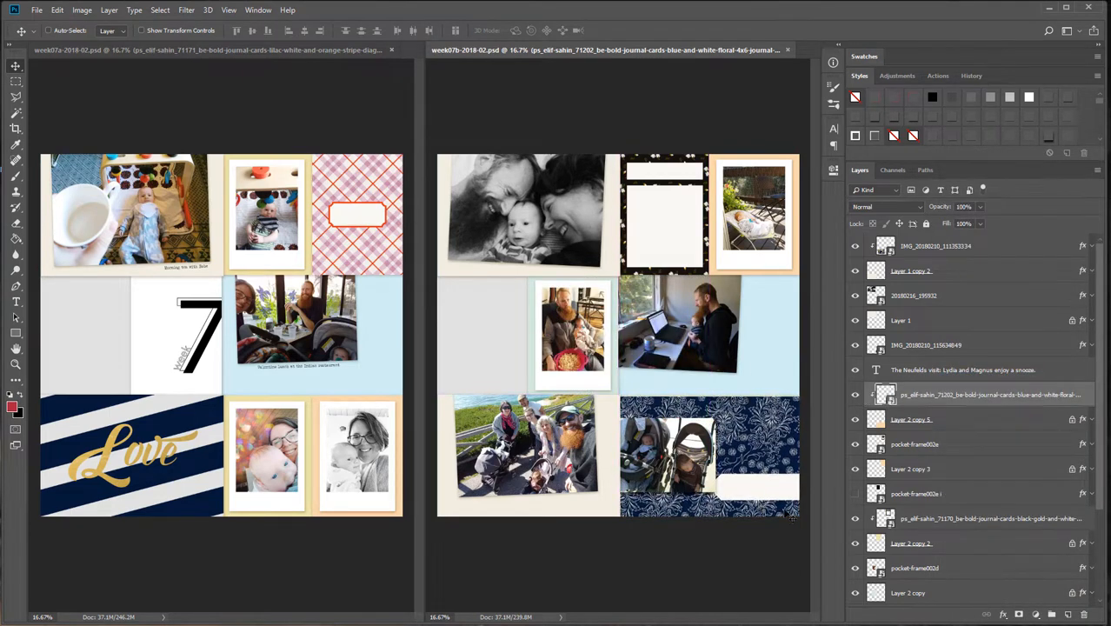
Flip the blue floral card horizontally
key("ctrl+t")
right_click(747, 446)
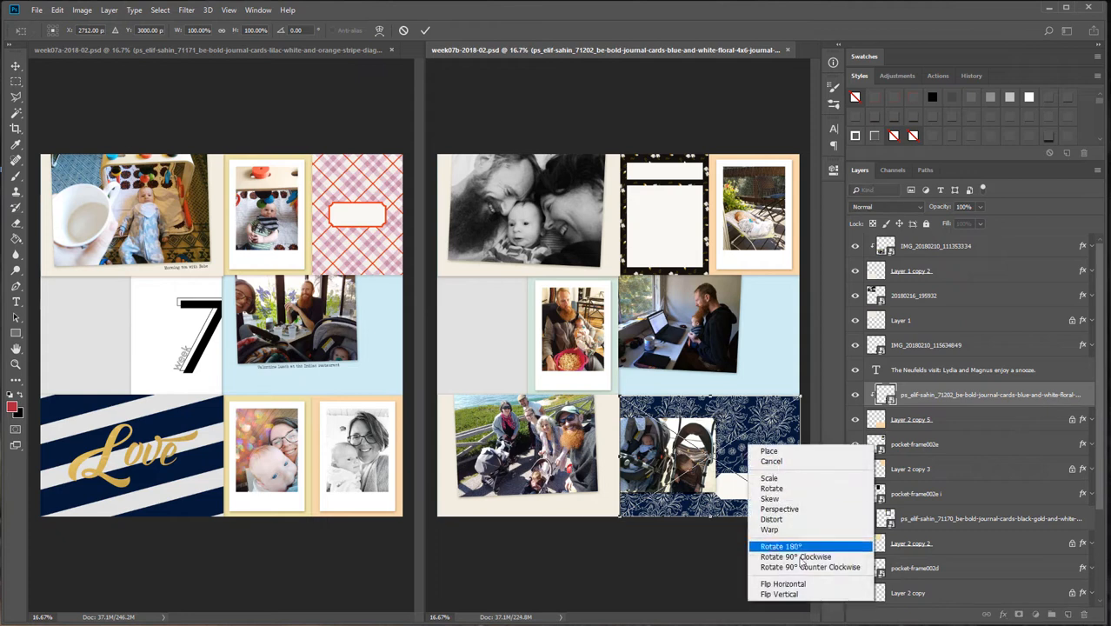
left_click(793, 584)
key("Return")
Move the double stroller photo up and to the right on the blue floral card, uncovering its white label
right_click(679, 438)
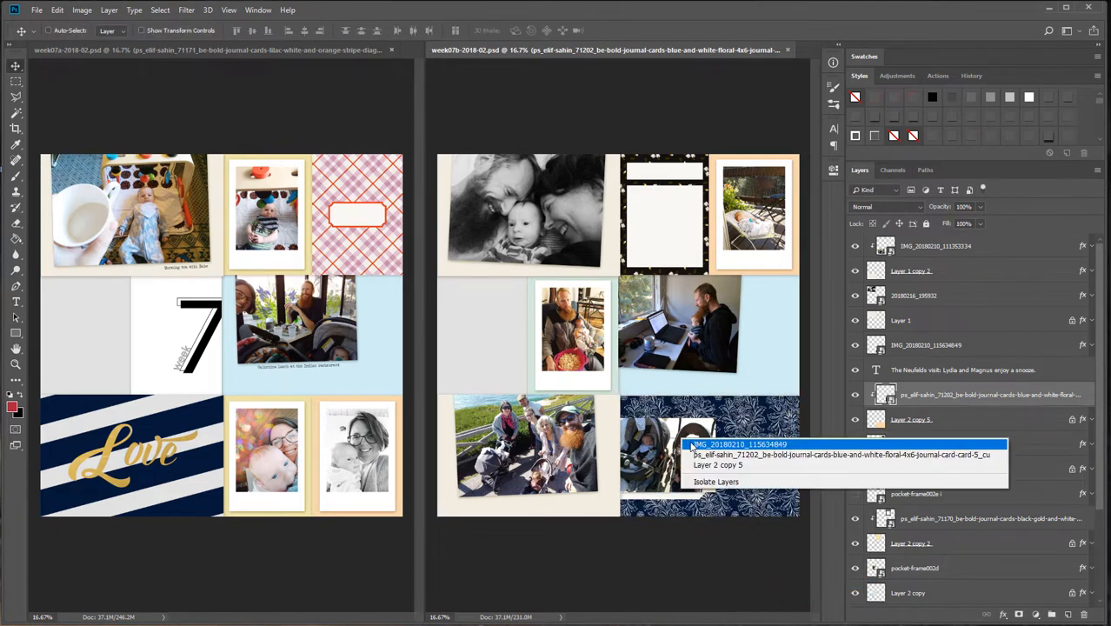
left_click(687, 444)
left_click_drag(686, 444, 766, 426)
Replace the stroller photo's one-line caption with the same text wrapped onto two lines inside the floral card's white label
left_click(957, 371)
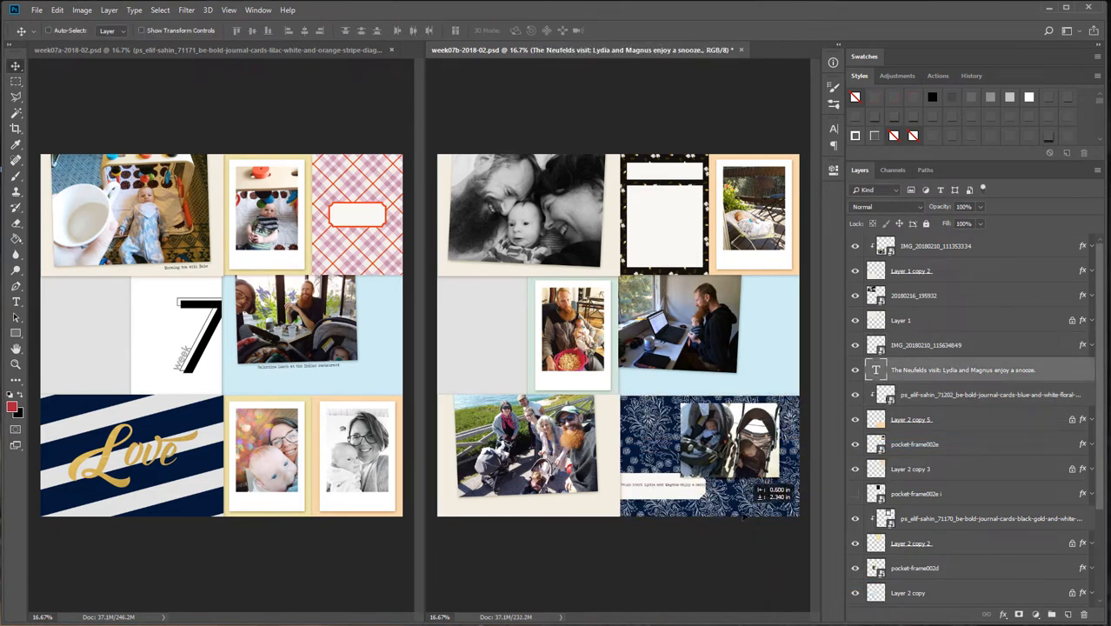
key("ctrl+t")
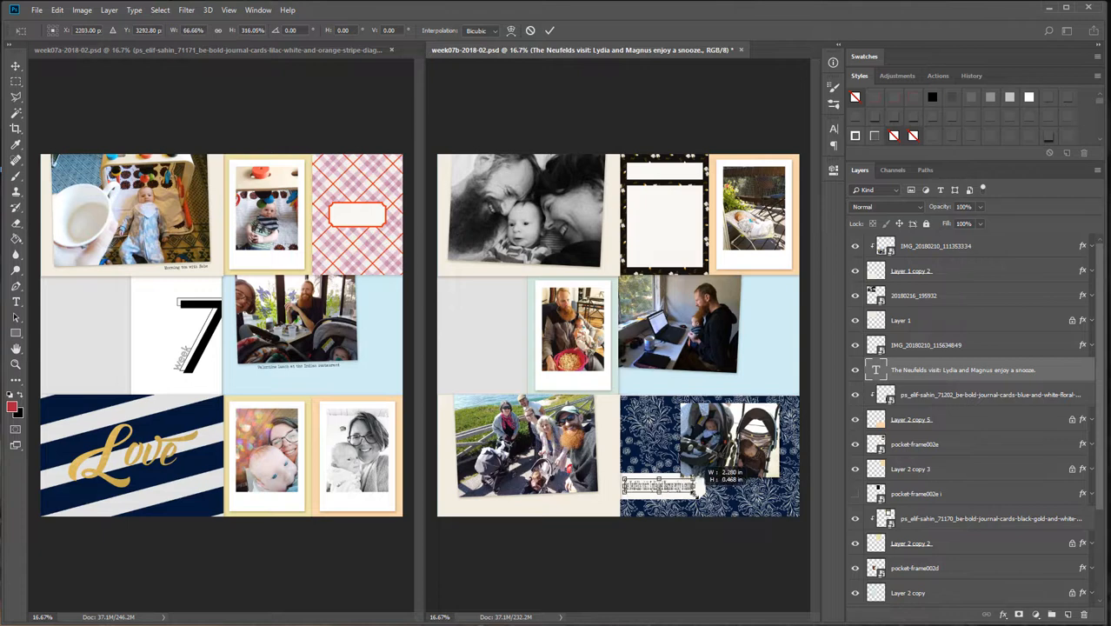
left_click(16, 302)
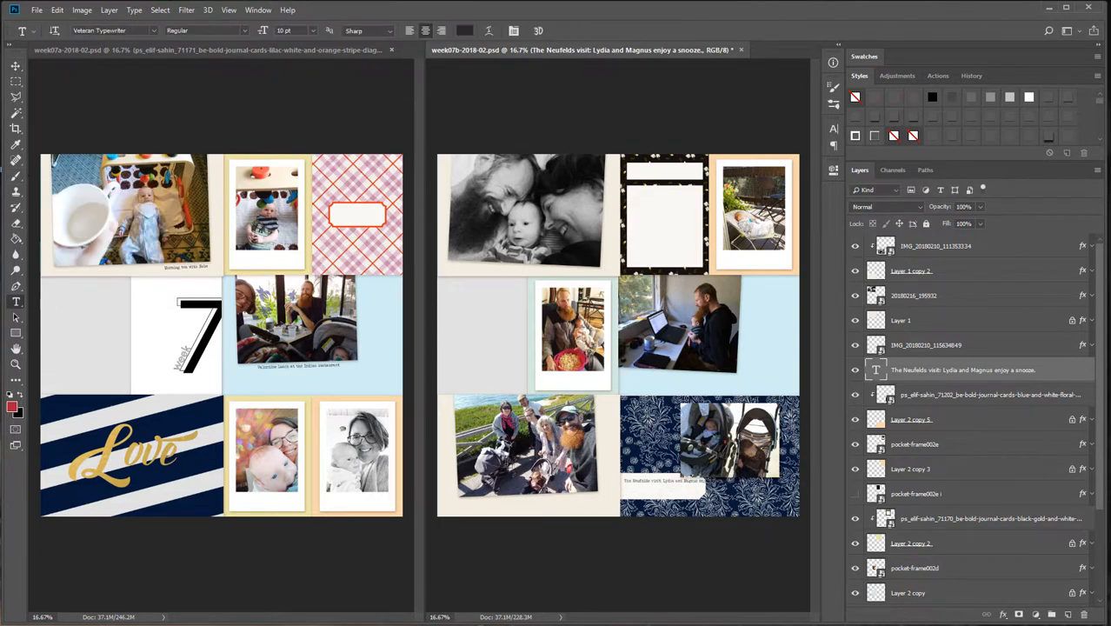
left_click(659, 480)
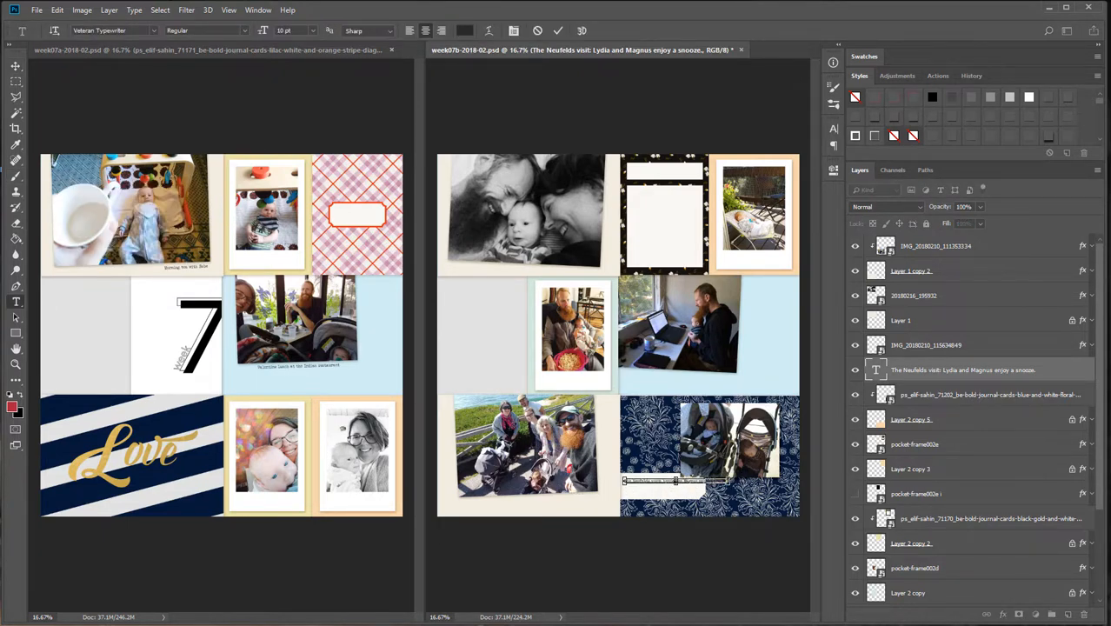
key("Delete")
key("t")
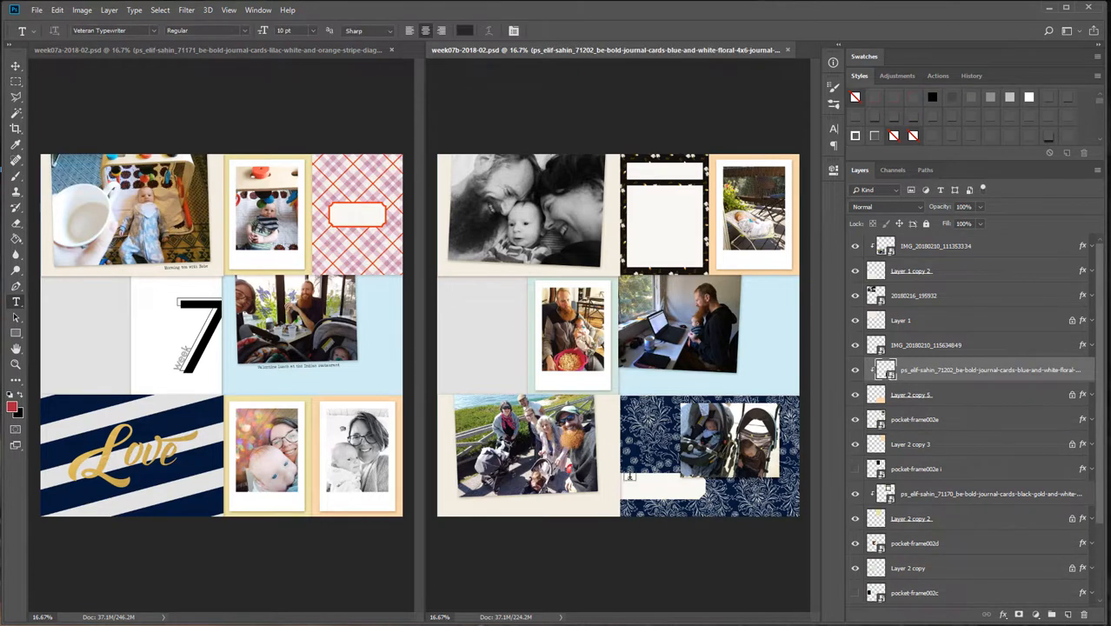
left_click_drag(680, 489, 718, 474)
left_click(16, 65)
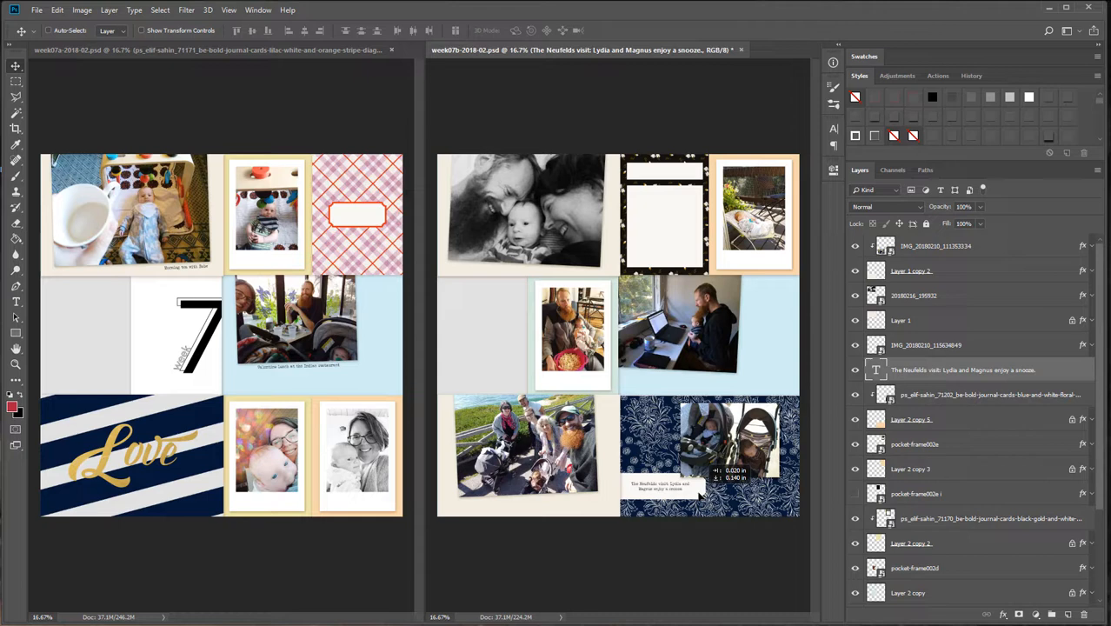
Rotate the stroller photo slightly clockwise and apply the white border layer style to it
right_click(716, 447)
left_click(739, 453)
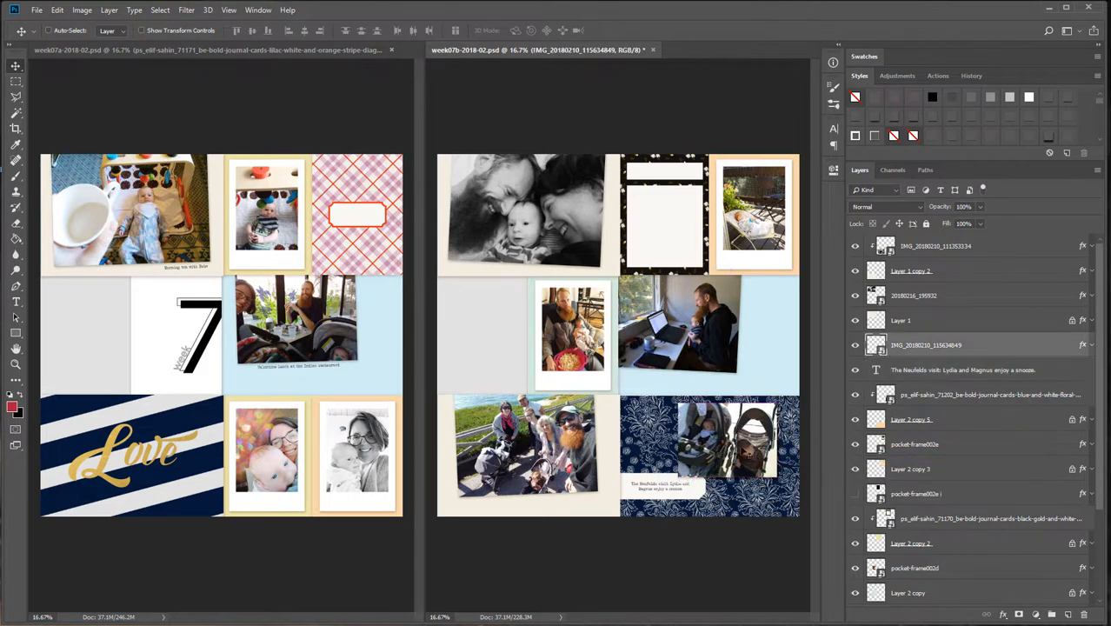
key("ctrl+t")
left_click_drag(792, 441, 755, 445)
key("Return")
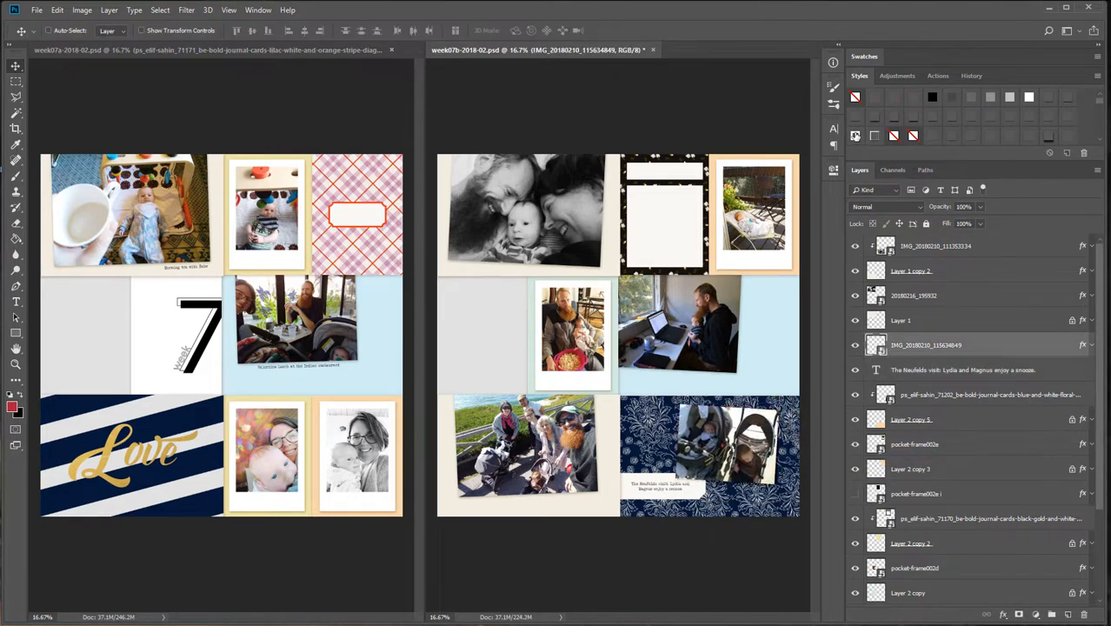
left_click(855, 135)
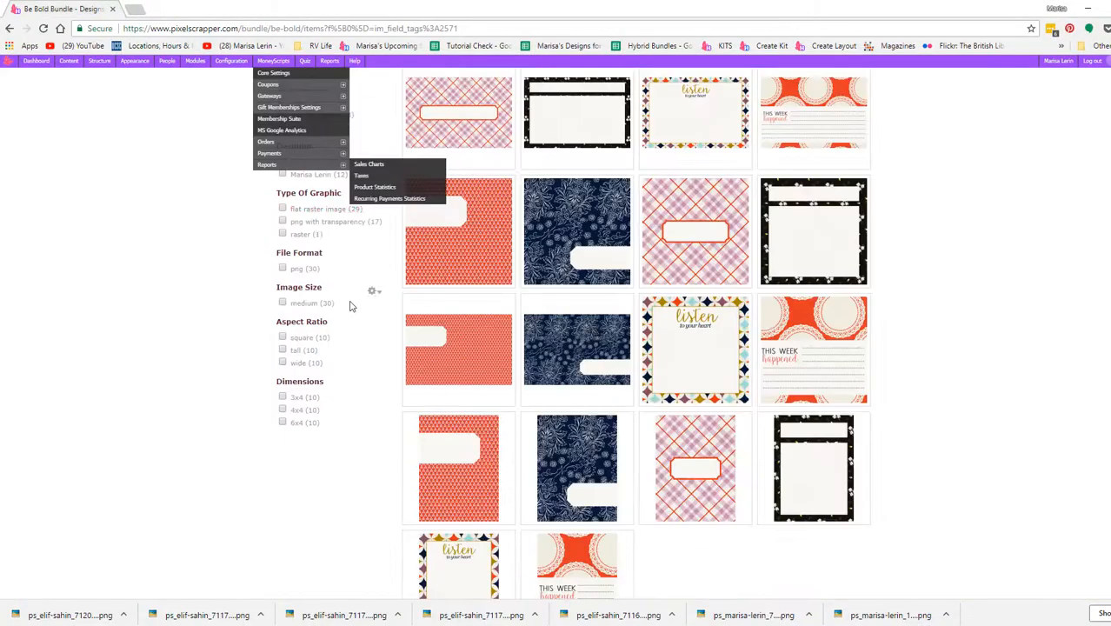
Switch to the browser and change the Be Bold Bundle tag filter from journal cards to paper
scroll(350, 306, "up", 4)
left_click(282, 211)
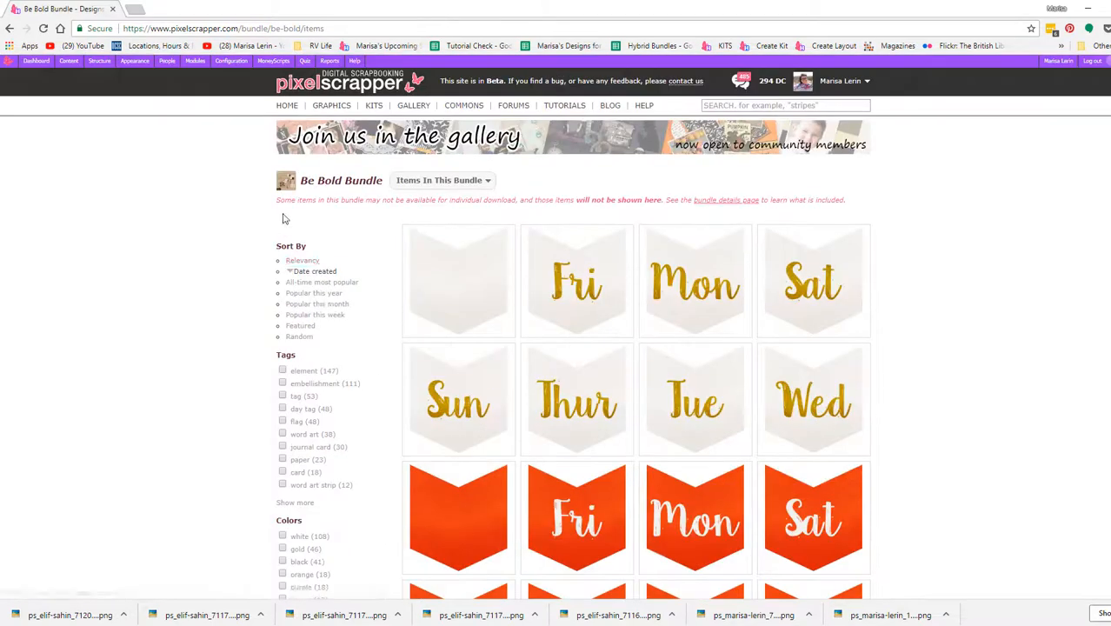
left_click(311, 468)
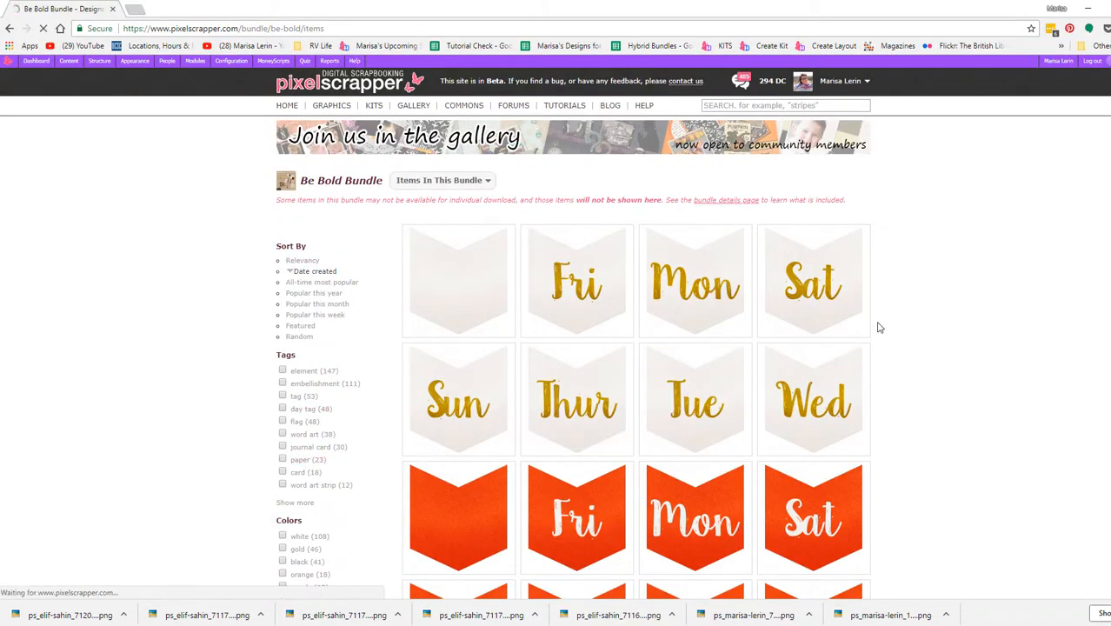
scroll(734, 383, "down", 1)
scroll(734, 383, "down", 2)
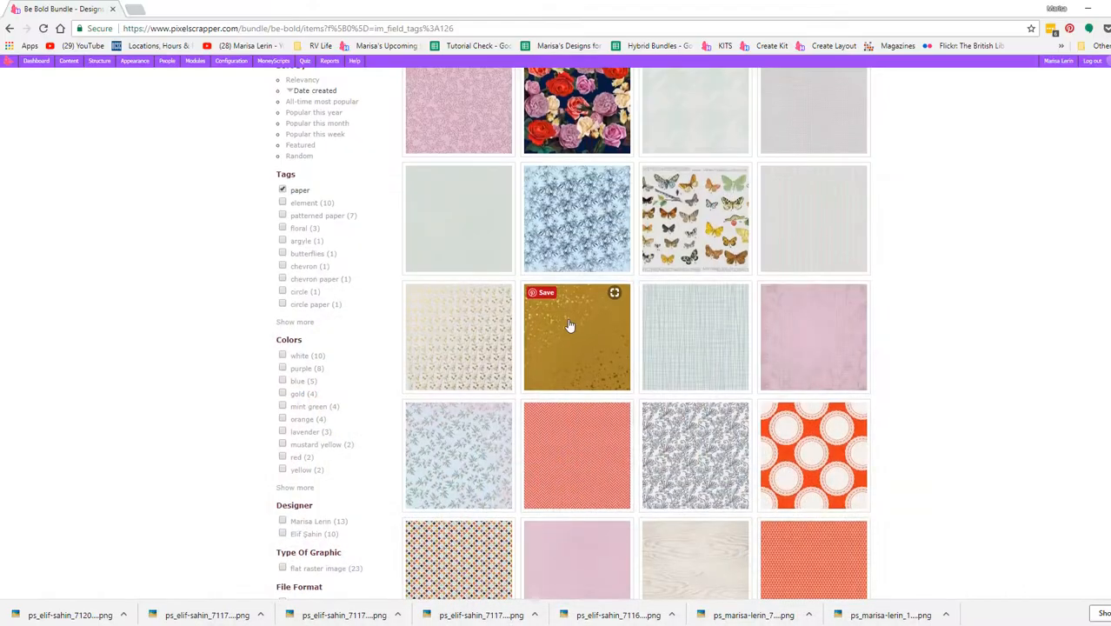
scroll(565, 317, "up", 1)
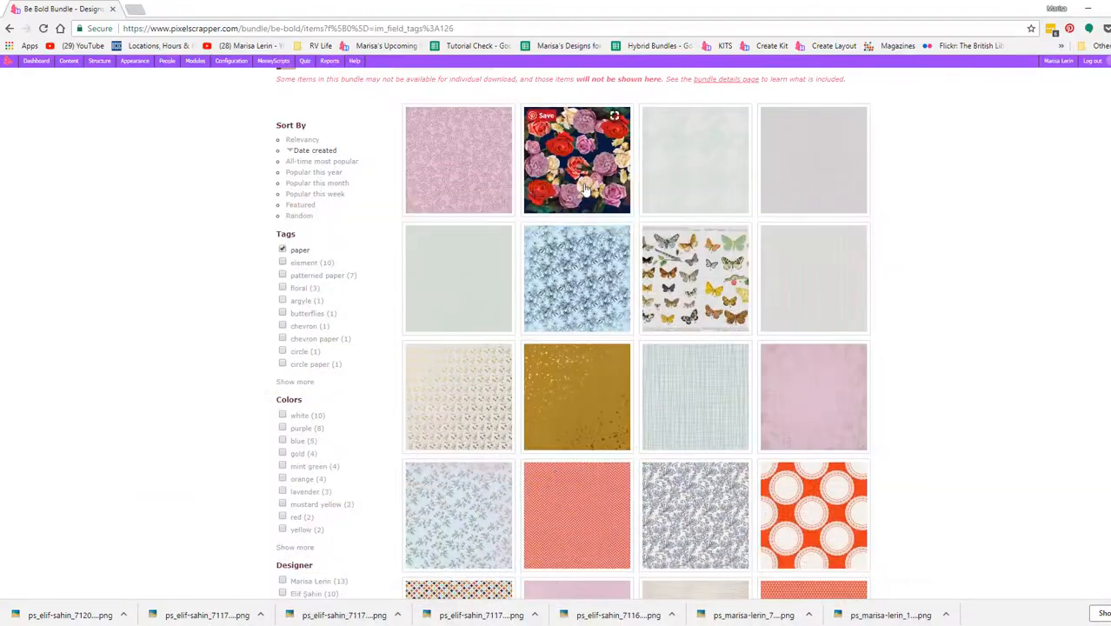
Open the Floral Rose Paper, Paper 899, Paper 396 and Paper 4 pages in separate browser tabs
middle_click(463, 156)
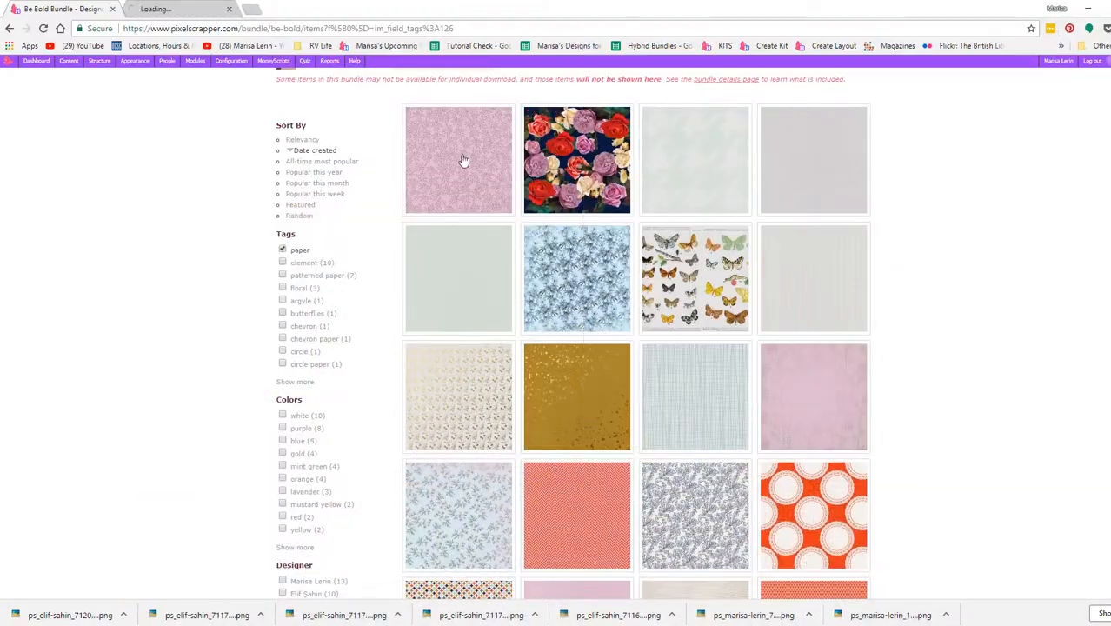
middle_click(696, 181)
scroll(697, 180, "down", 3)
right_click(575, 223)
left_click(600, 230)
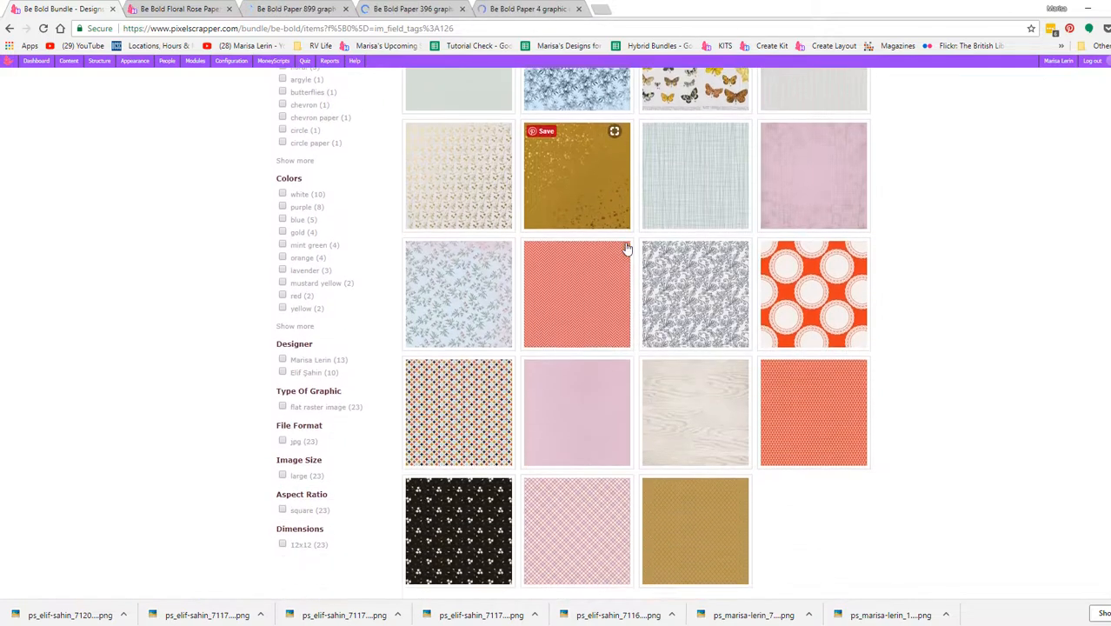
Open the White Wood Paper, Lilac Textured Paper and green-blue Be Bold Floral Paper pages in new browser tabs
right_click(698, 400)
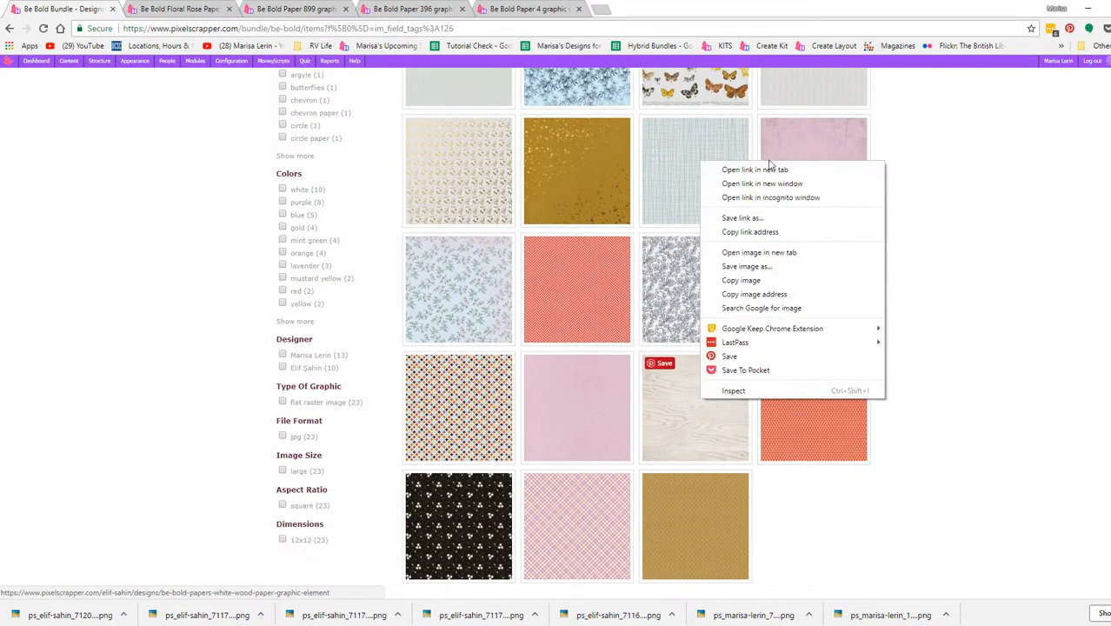
left_click(731, 169)
right_click(568, 429)
left_click(641, 199)
right_click(443, 270)
left_click(471, 280)
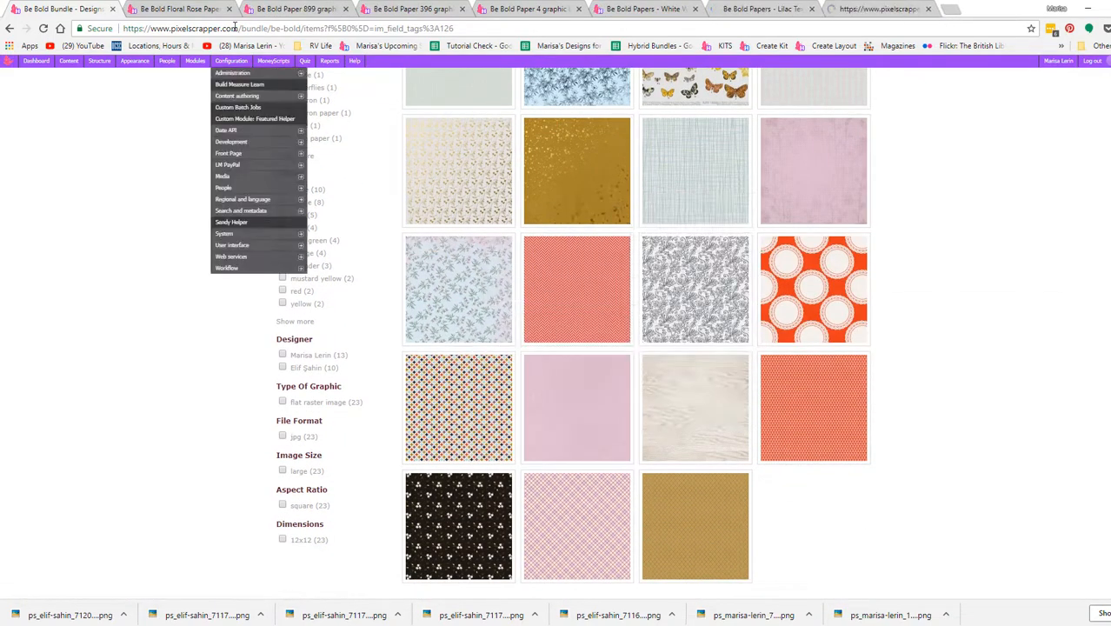
Download the Be Bold Floral Rose Paper
left_click(179, 9)
left_click(739, 482)
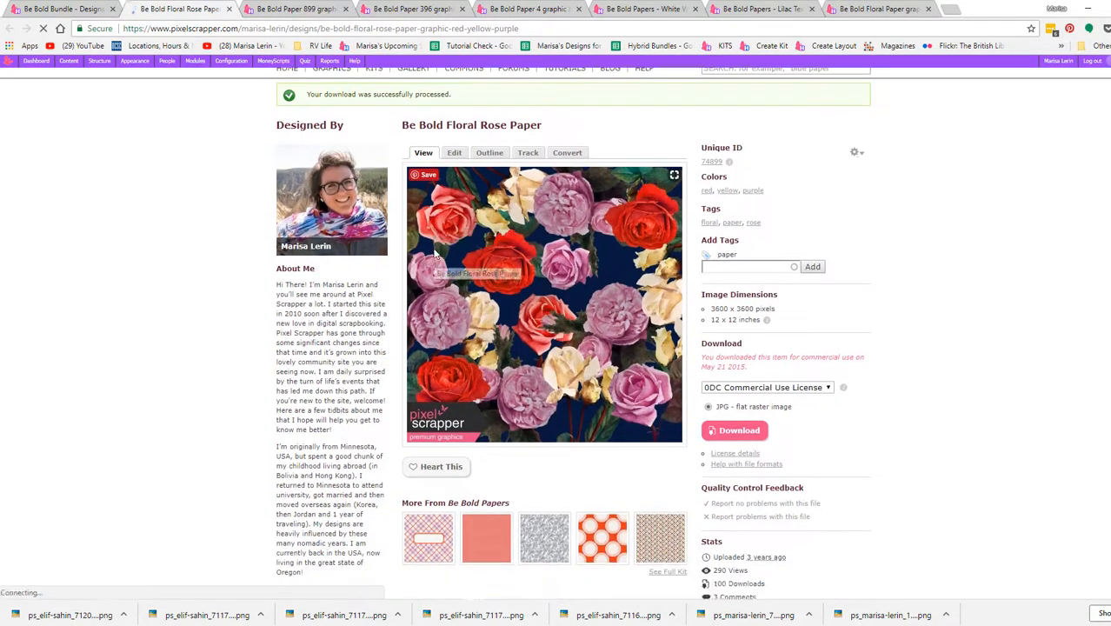
scroll(557, 348, "down", 3)
Download the Lilac Textured Paper and close the Be Bold Paper 899 page
left_click(296, 9)
left_click(720, 488)
left_click(857, 5)
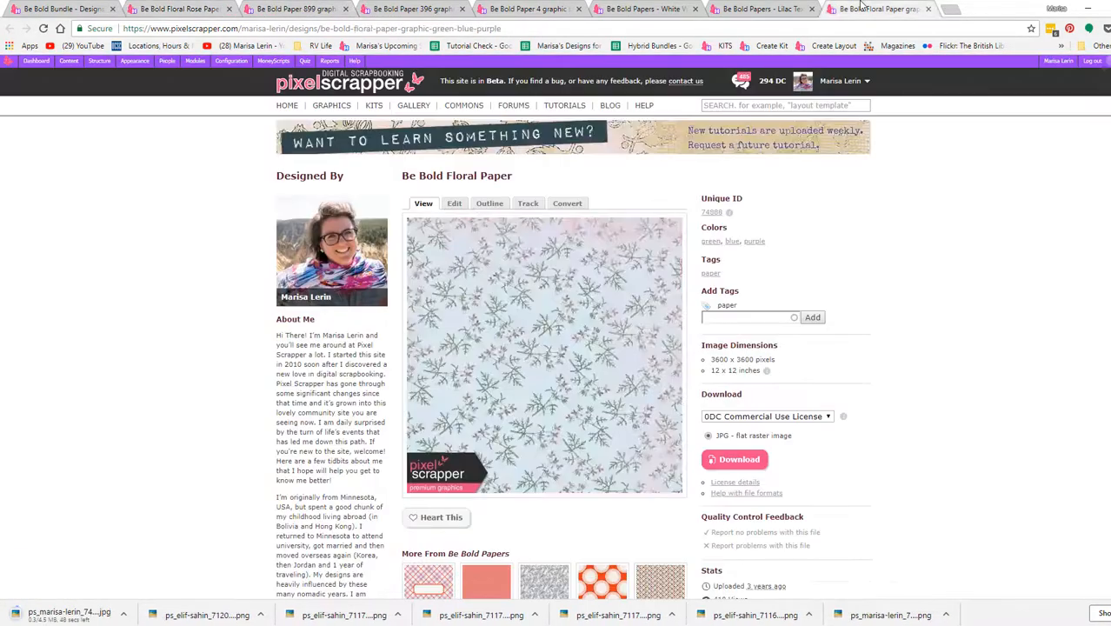
left_click(784, 5)
left_click(747, 462)
left_click(312, 5)
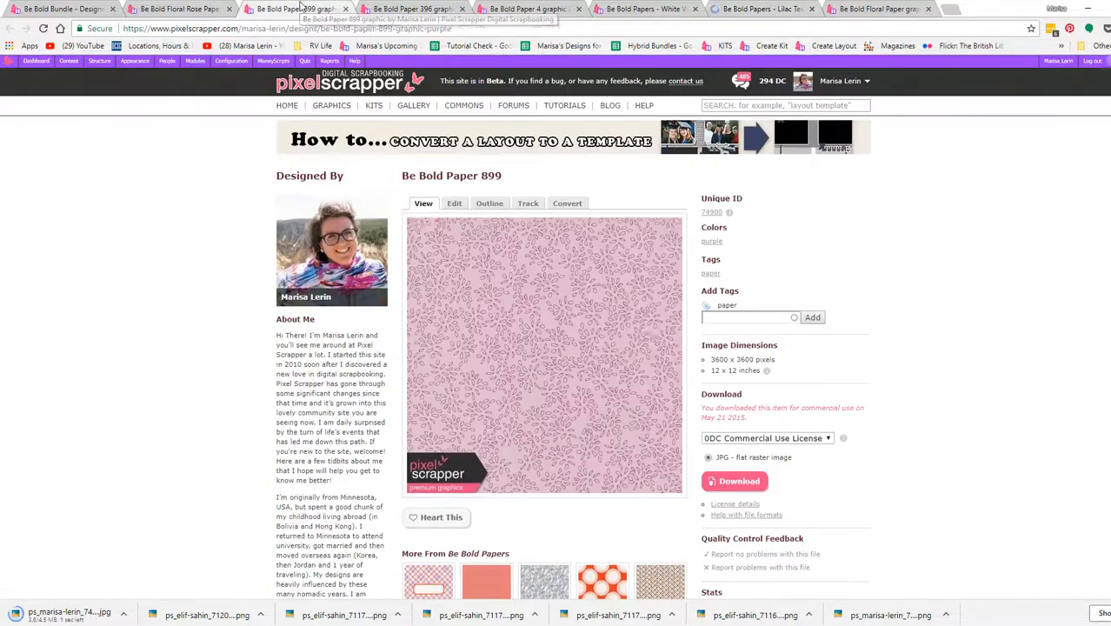
key("ctrl+w")
Download Be Bold Paper 396, Paper 4, the White Wood Paper and the green-blue Be Bold Floral Paper
left_click(737, 480)
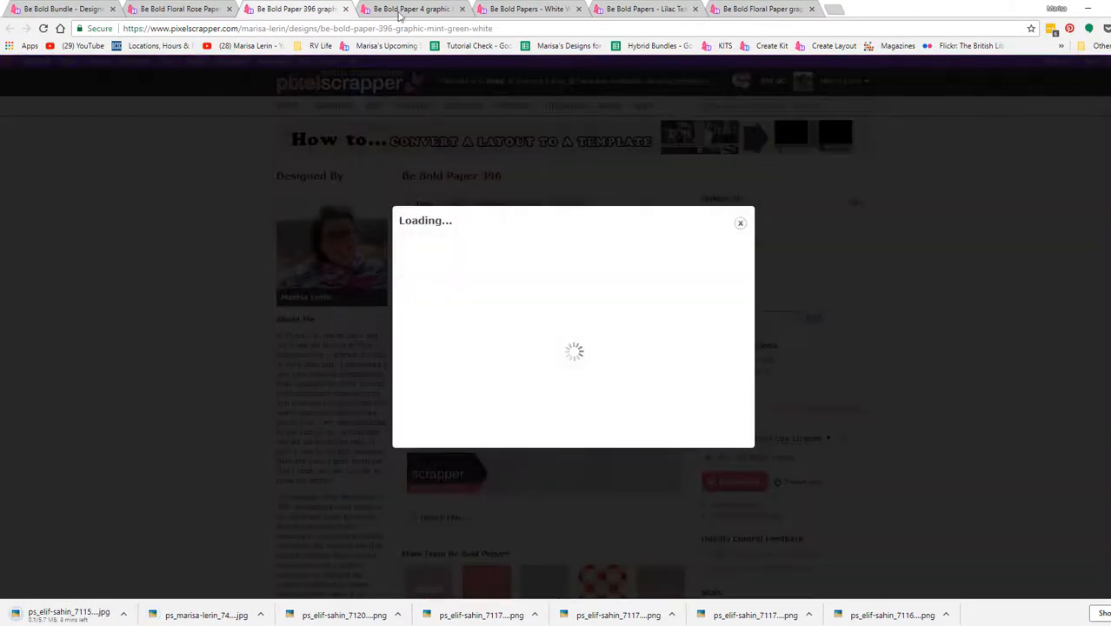
left_click(409, 9)
left_click(735, 459)
left_click(526, 8)
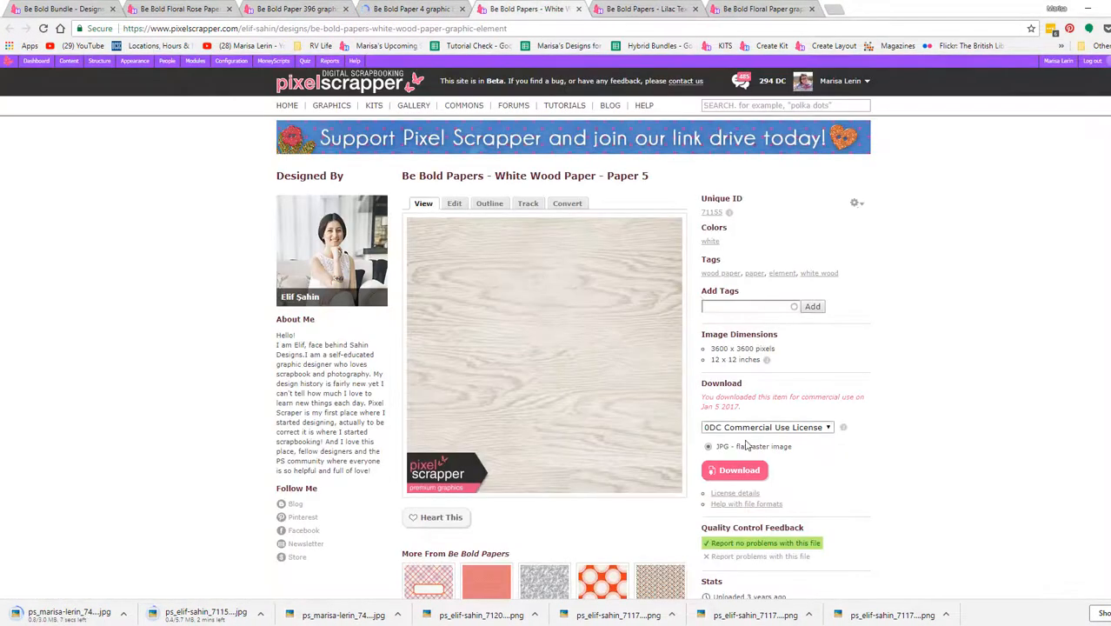
left_click(734, 462)
left_click(644, 9)
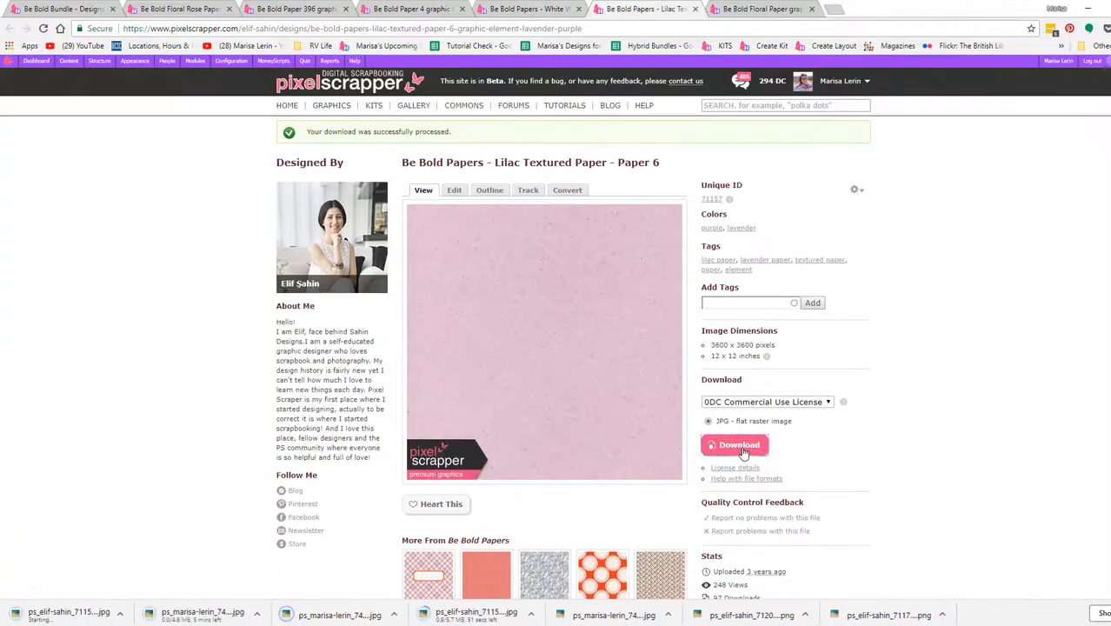
left_click(765, 10)
left_click(725, 459)
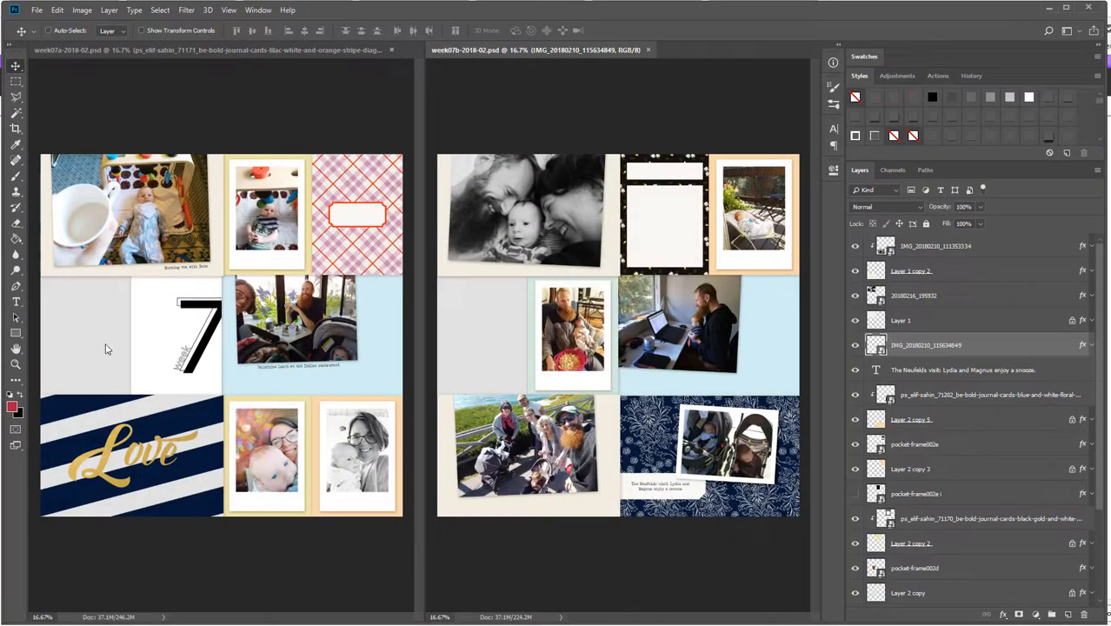
Switch to Photoshop, place the floral rose paper in week07b-2018-02.psd and clip it to Layer 2, the empty middle-left pocket
right_click(471, 323)
left_click(494, 331)
left_click_drag(364, 411, 608, 411)
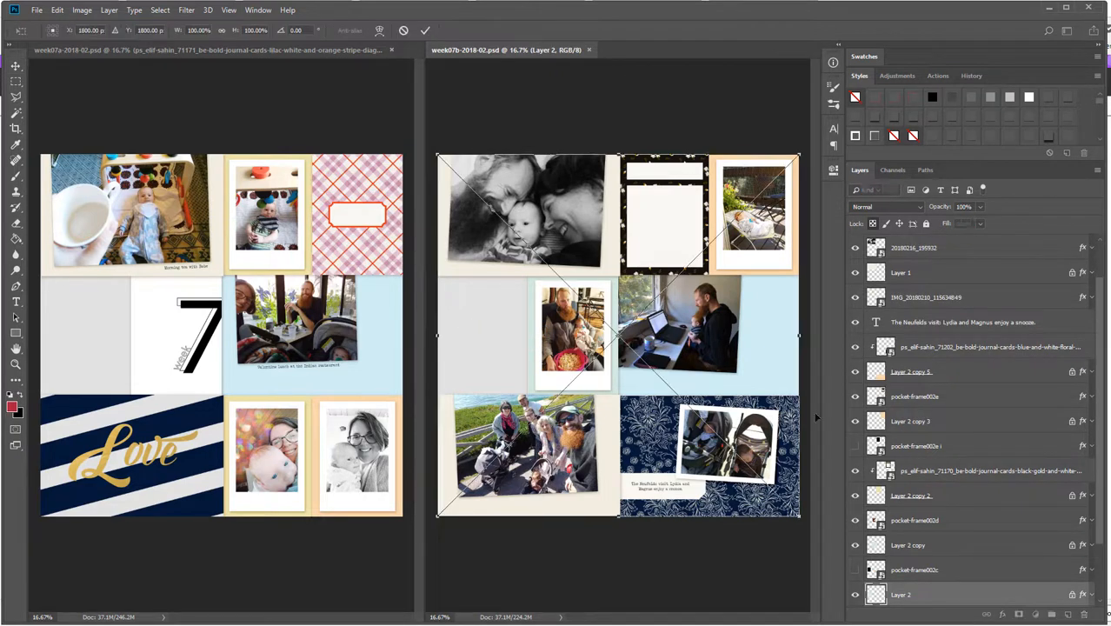
key("Return")
right_click(981, 594)
left_click(1014, 338)
Delete the hidden pocket-frame002c and pocket-frame002e i layers from the week07b page
left_click(927, 570)
key("Delete")
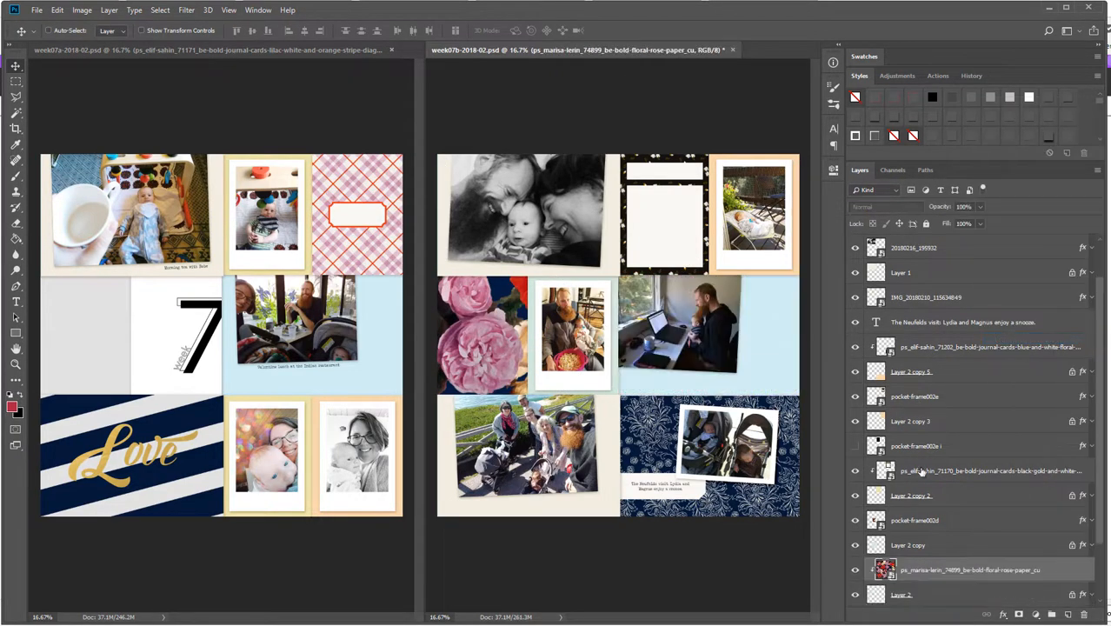
left_click(918, 447)
key("Delete")
Scale the rose paper down to about 6.79 in square and shift it right within its pocket
left_click(925, 548)
key("ctrl+t")
left_click_drag(799, 155, 658, 222)
left_click_drag(693, 516, 643, 468)
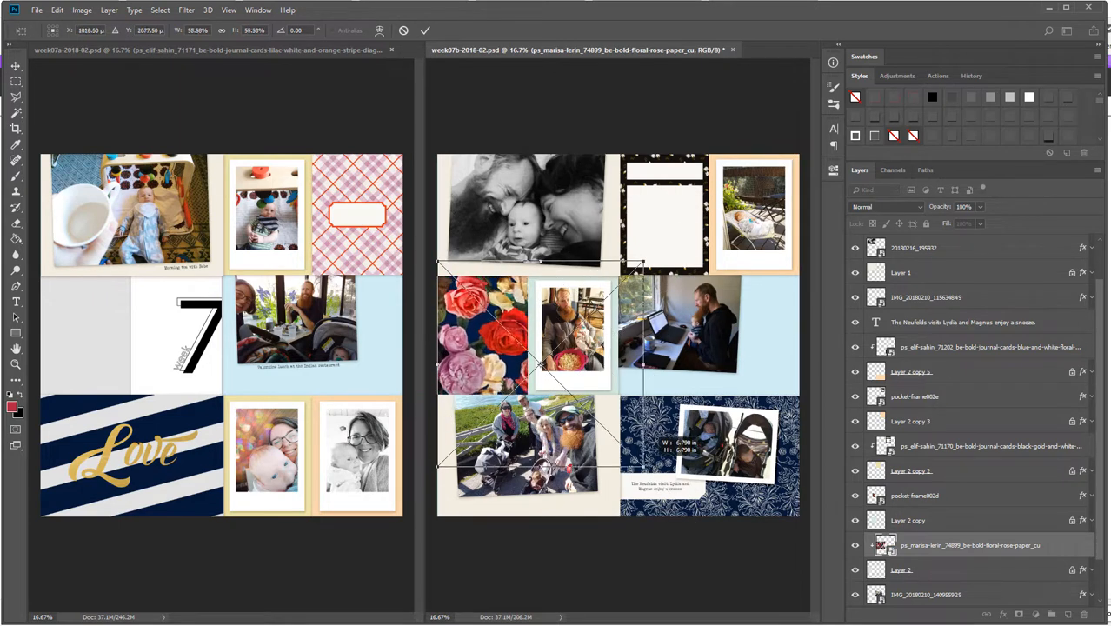
key("Return")
left_click_drag(557, 383, 573, 383)
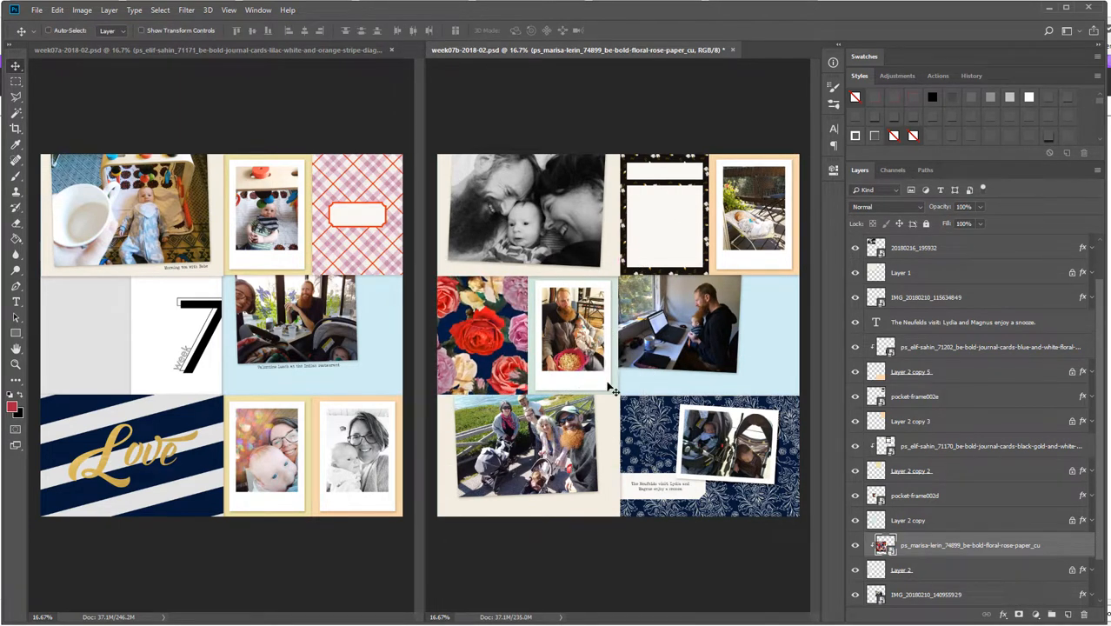
Place the lilac textured paper above Layer 2 copy on the week07b page and clip it to that pocket
right_click(614, 387)
left_click(631, 396)
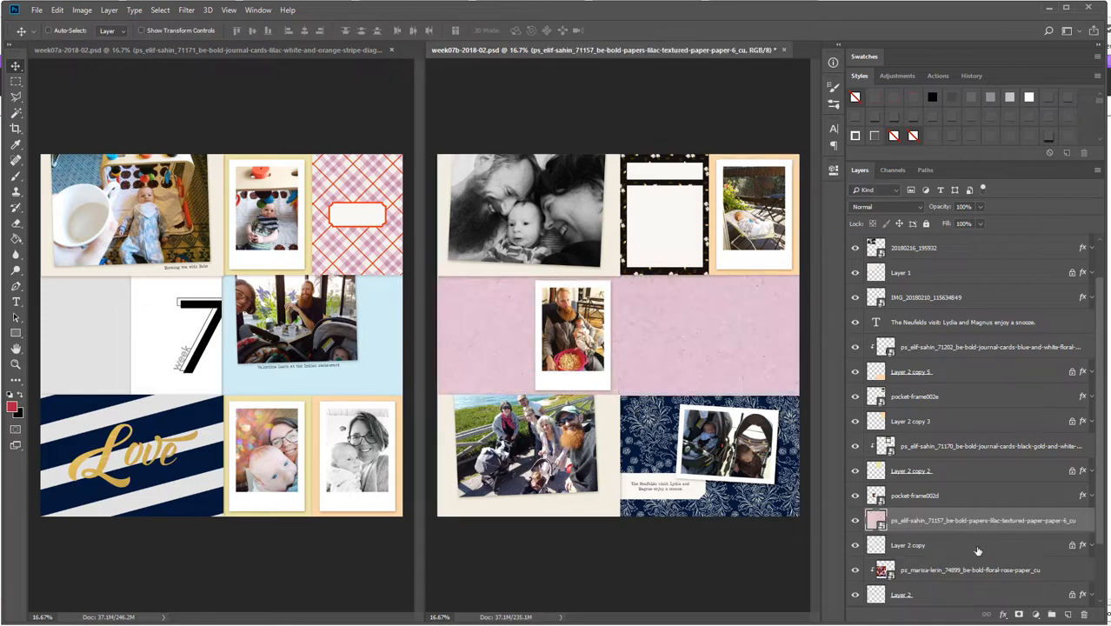
right_click(988, 524)
left_click(1032, 267)
Place the white wood paper above Layer 1 copy on the week07b page and clip it to that middle-right pocket
right_click(788, 353)
left_click(810, 359)
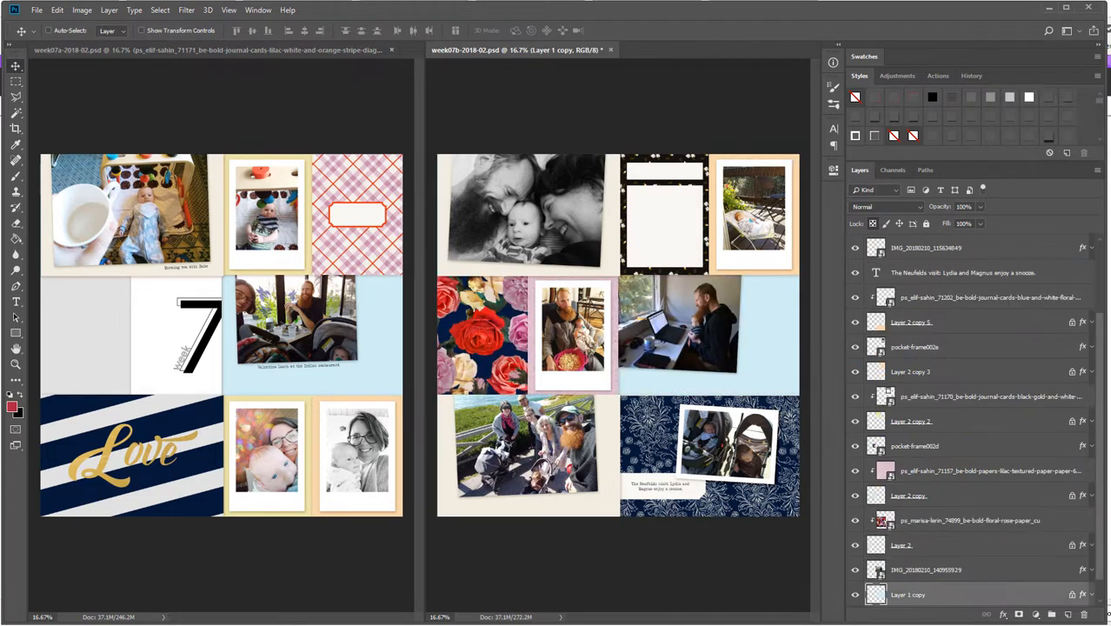
right_click(1000, 594)
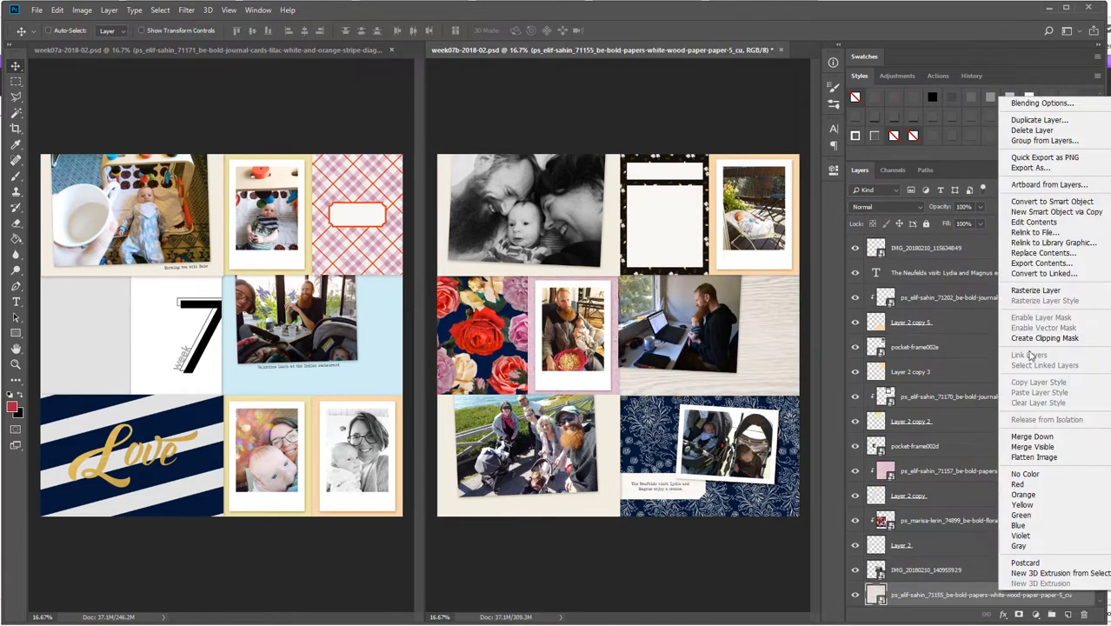
left_click(1031, 338)
Add the white wood paper to week07a-2018-02.psd and clip it to Layer 1, the upper-left pocket
right_click(256, 250)
left_click(248, 243)
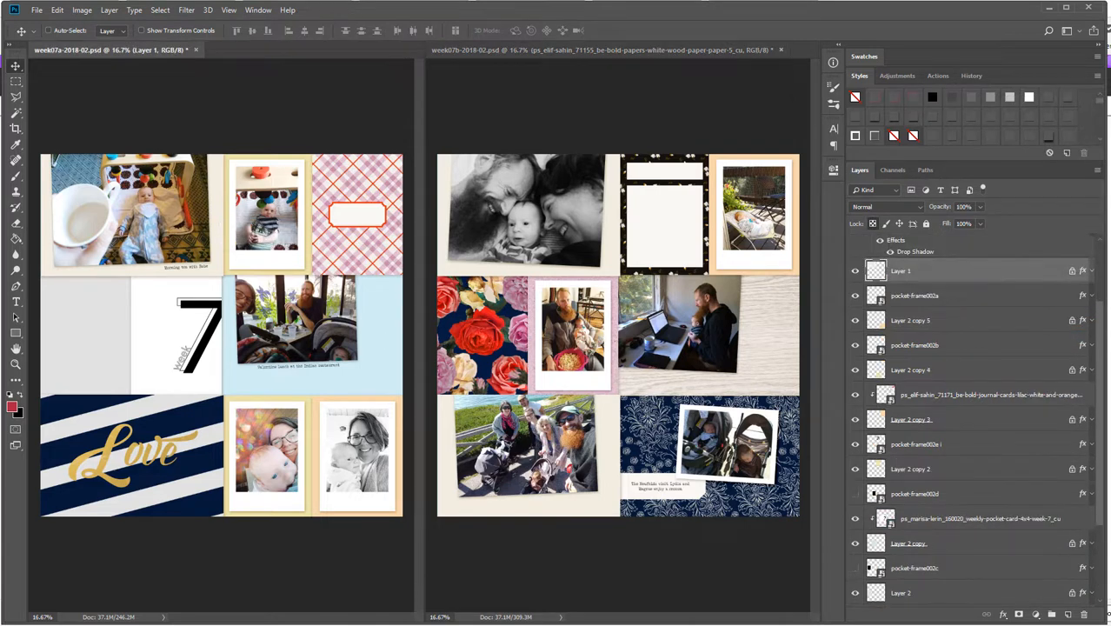
key("ctrl+v")
right_click(972, 277)
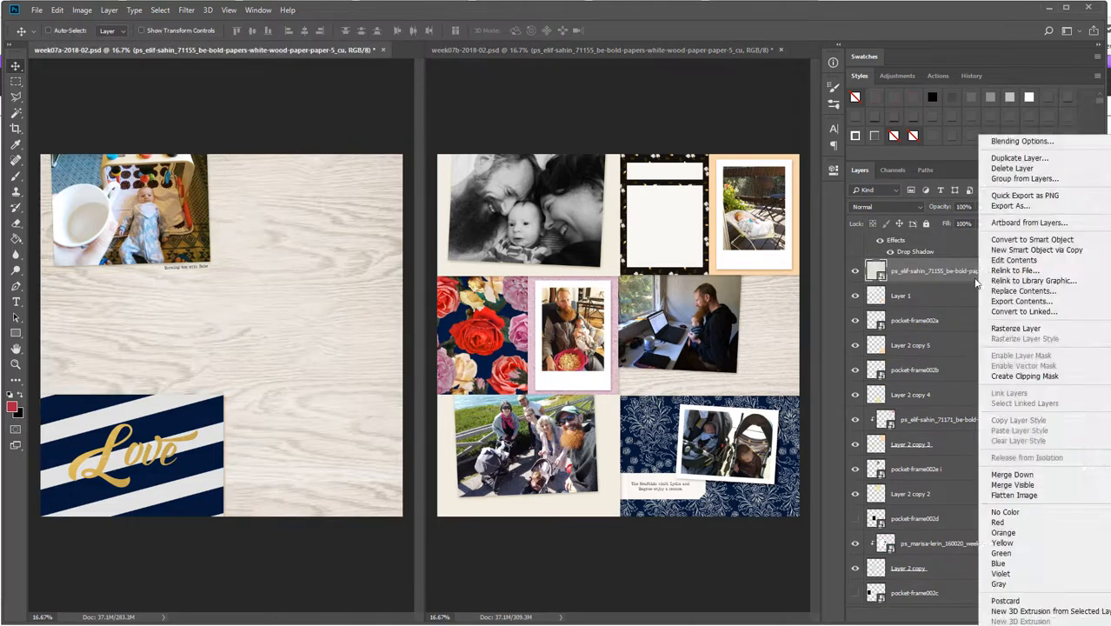
left_click(1009, 376)
Place the gold be-bold-paper-4 above Layer 2 copy 2 on the week07a page and clip it to that upper-middle pocket
right_click(304, 266)
left_click(330, 269)
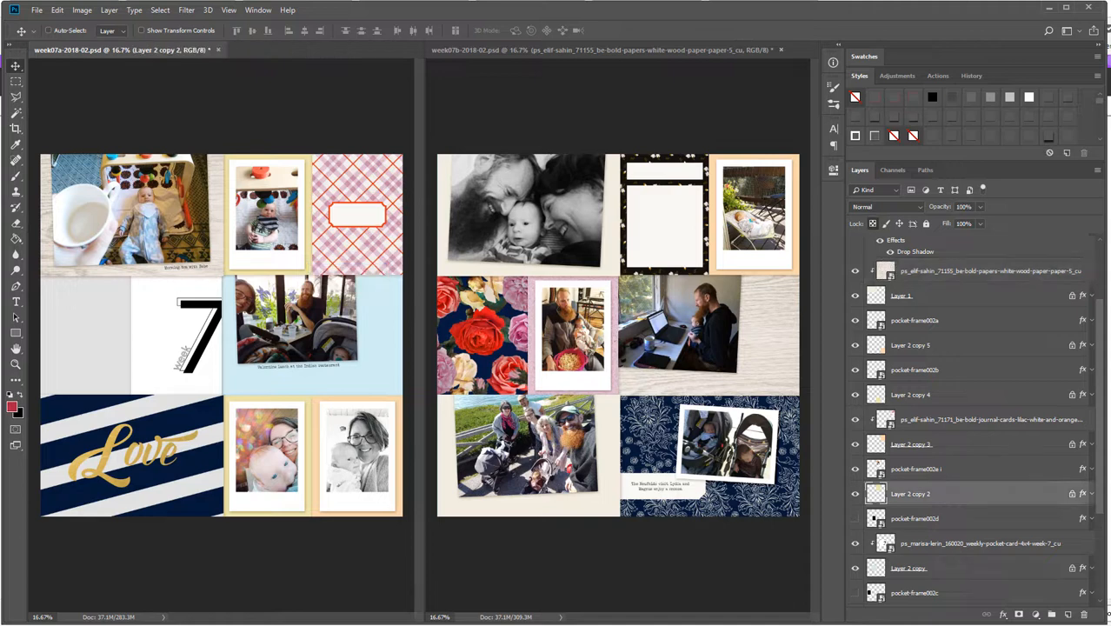
key("ctrl+v")
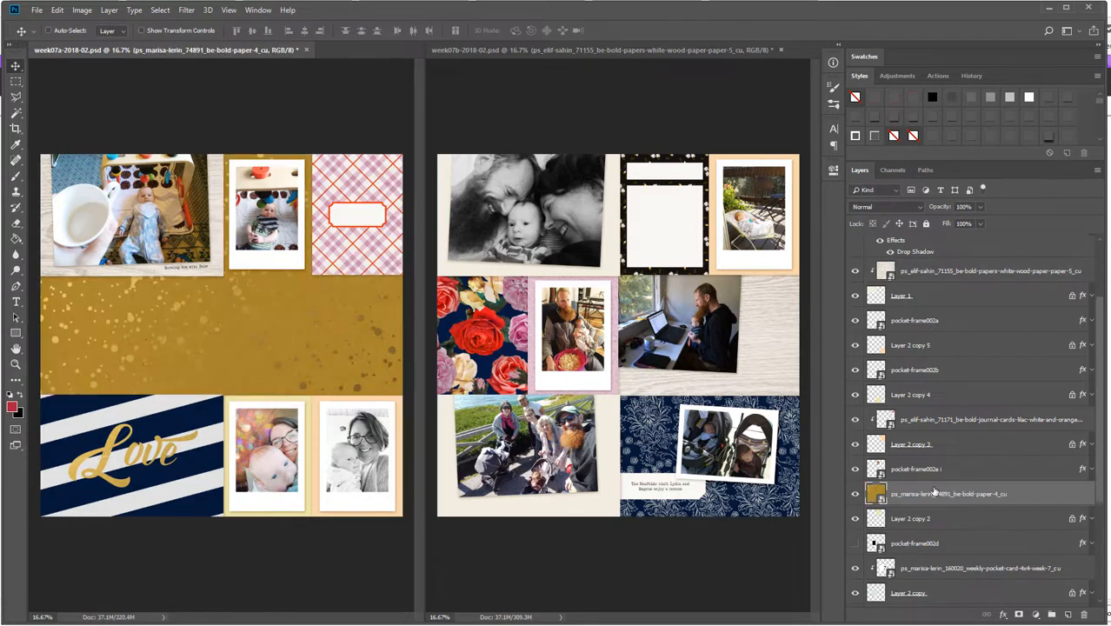
right_click(935, 492)
left_click(1012, 374)
Nudge pocket-frame002e i on the week07a page slightly to the right over the gold paper
right_click(277, 217)
left_click(291, 223)
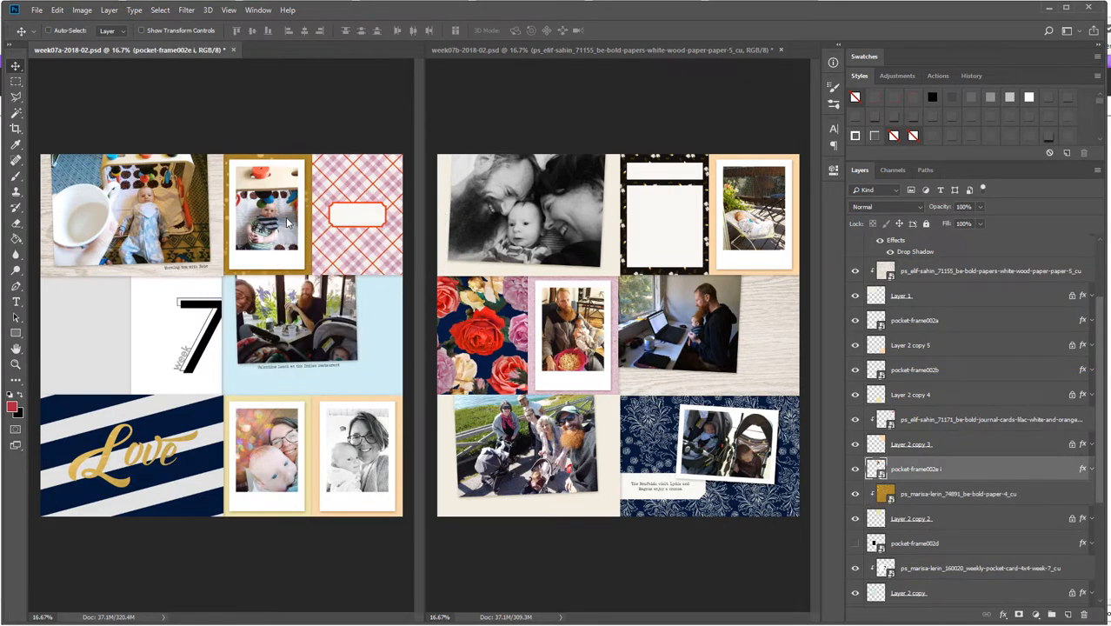
key("shift+Right")
key("shift+Right")
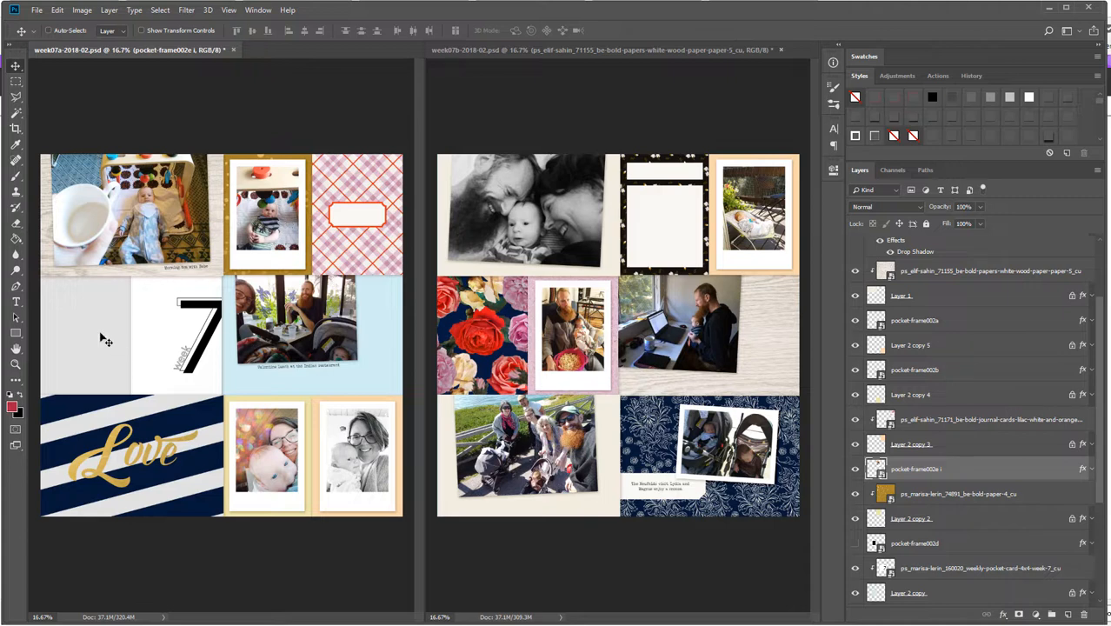
Place the light blue be-bold-floral-paper above Layer 2 on the week07a page and clip it to the middle-left pocket
left_click(106, 328)
key("ctrl+v")
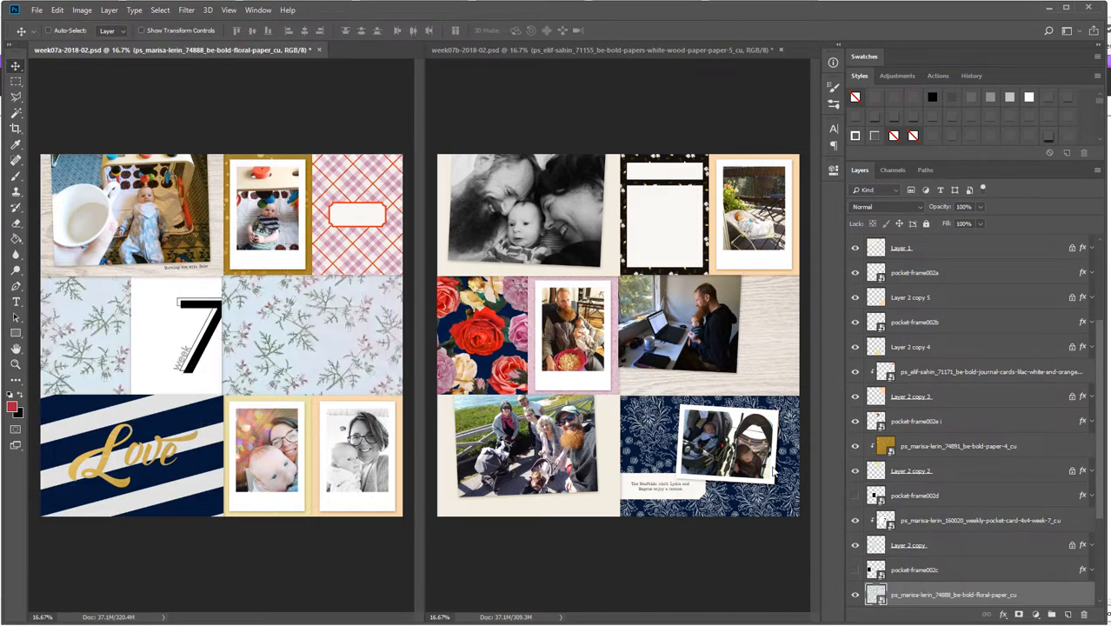
right_click(950, 598)
left_click(982, 346)
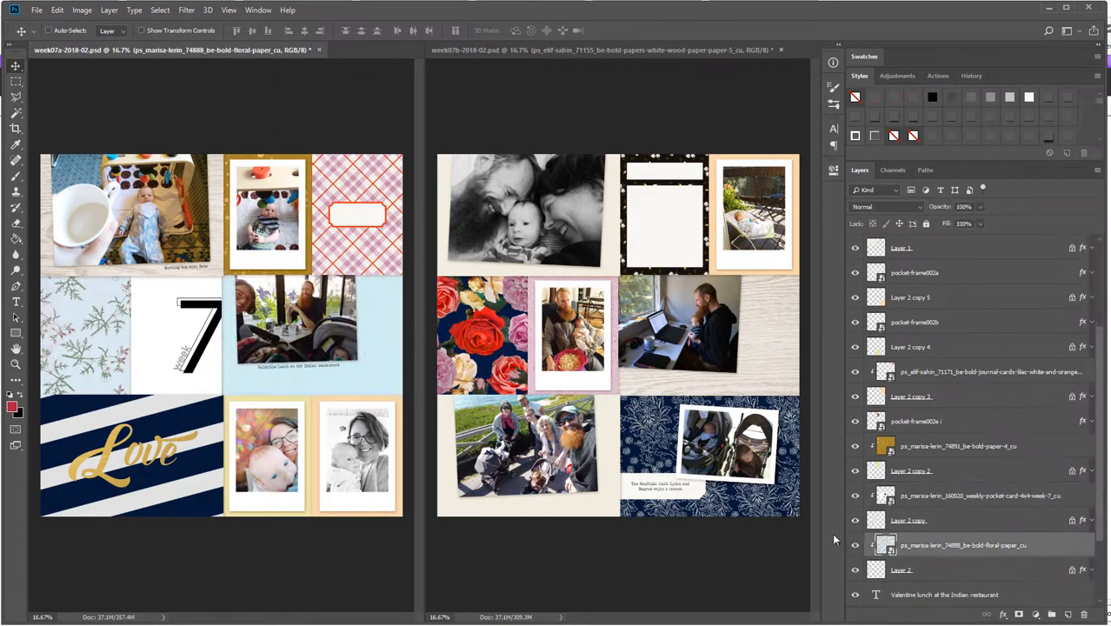
Move the be-bold-floral-paper below the Valentine lunch photo, clip it to Layer 1 copy, and collapse the photo layer's effects list
scroll(939, 545, "down", 4)
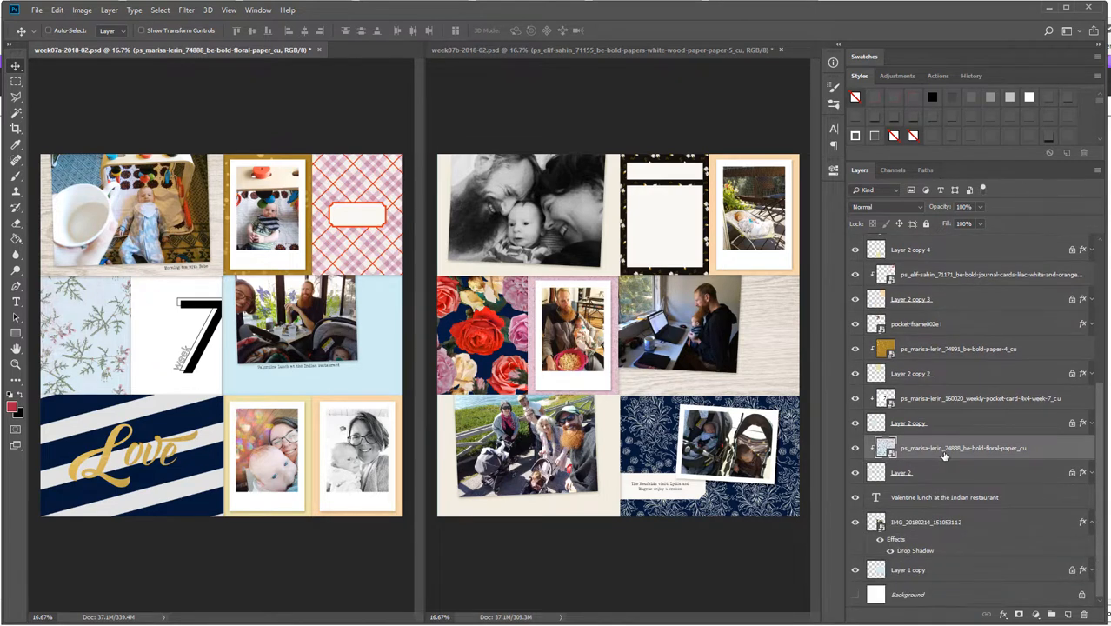
left_click_drag(941, 453, 939, 548)
right_click(938, 540)
left_click(983, 289)
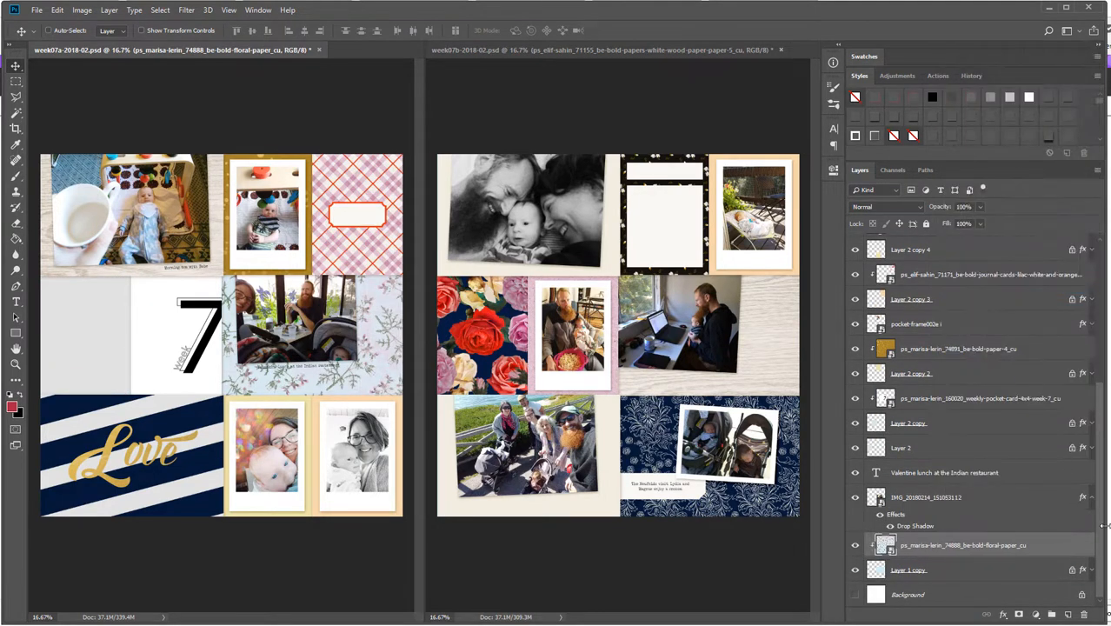
left_click(1087, 497)
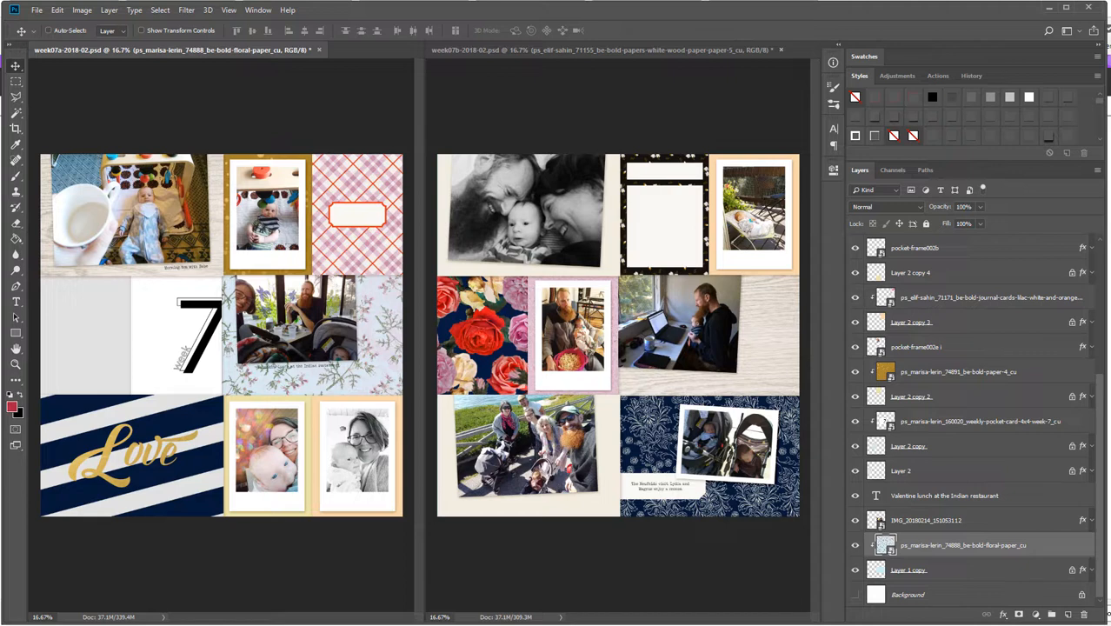
Place the white wood paper above Layer 2 copy 4 on week07a, clip it to that lower-middle pocket, and select the photo frame over it
right_click(300, 401)
left_click(335, 408)
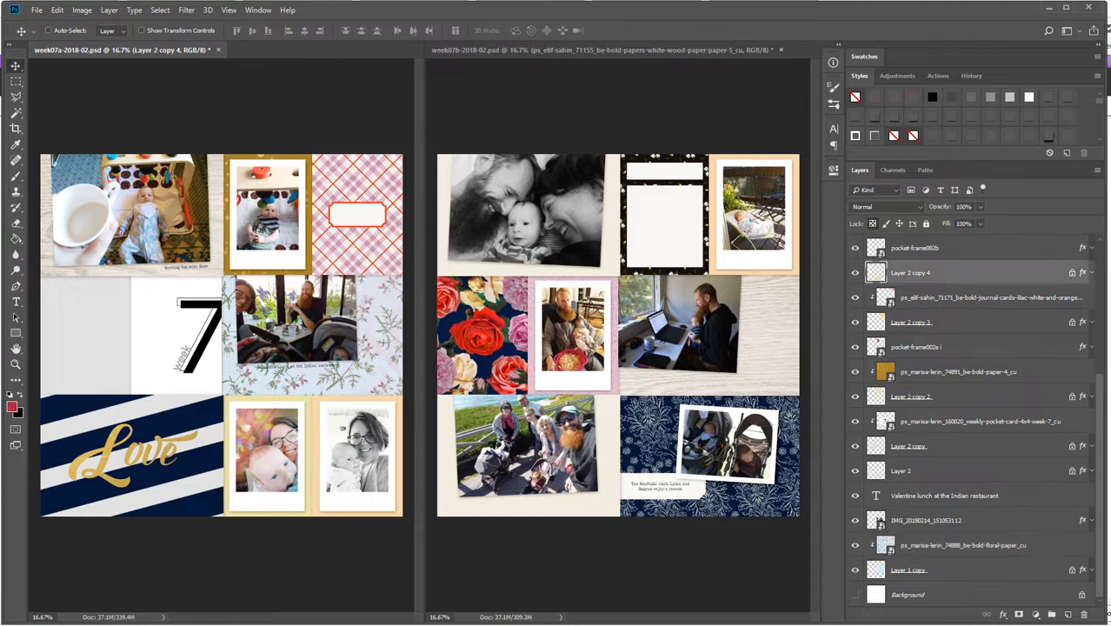
left_click_drag(2, 461, 108, 456)
key("Return")
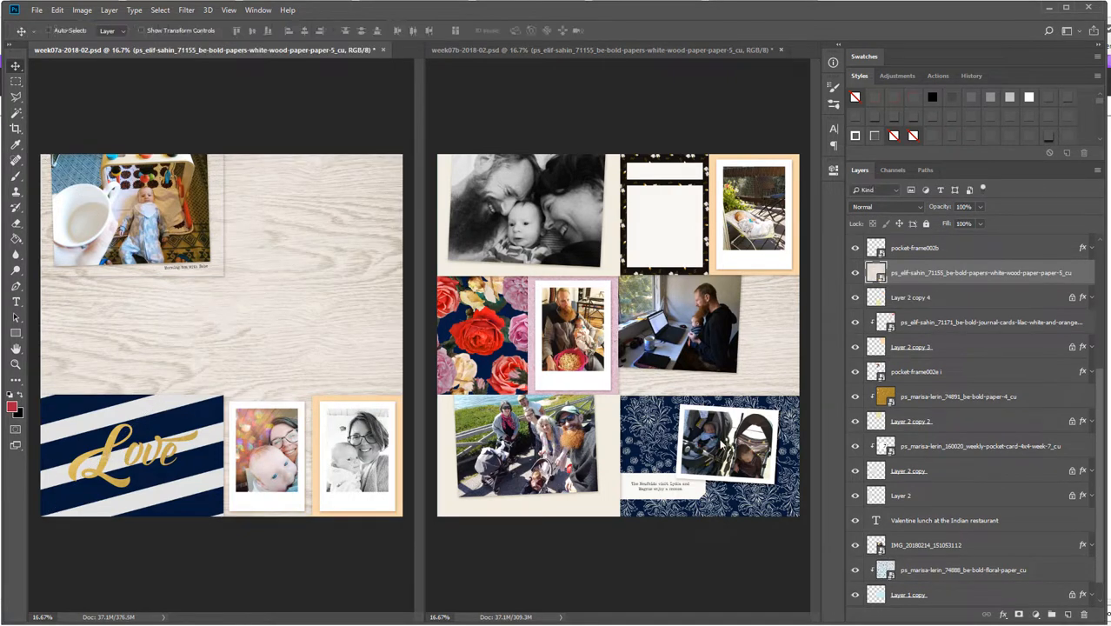
right_click(954, 271)
left_click(983, 376)
left_click(278, 445)
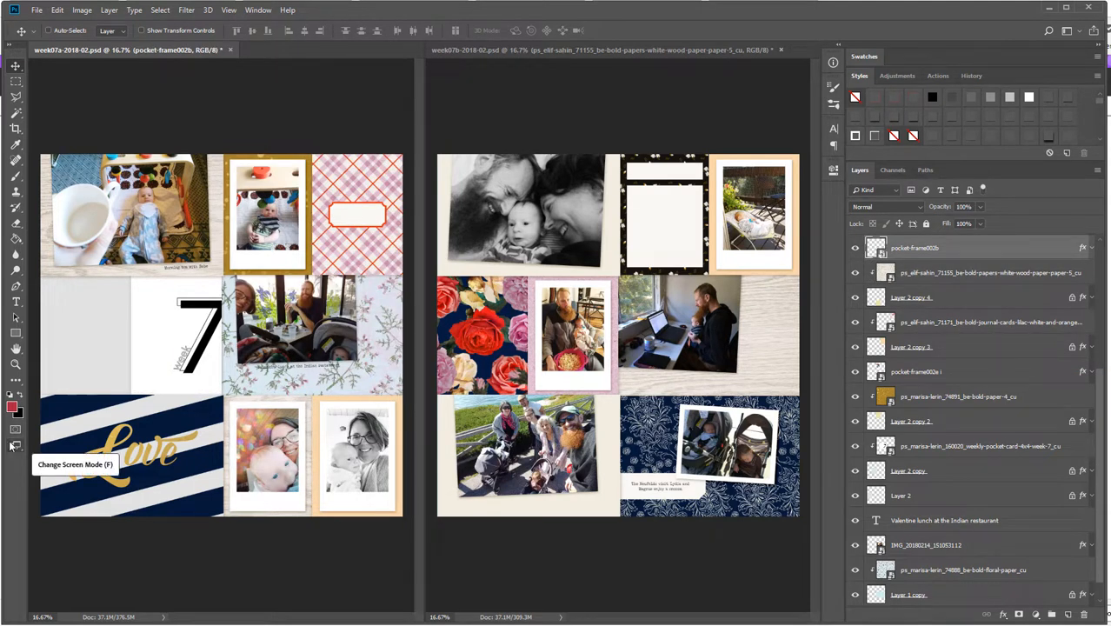
Place be-bold-paper-396 above Layer 2 on the week07a page and clip it to the middle-left pocket
left_click(88, 331)
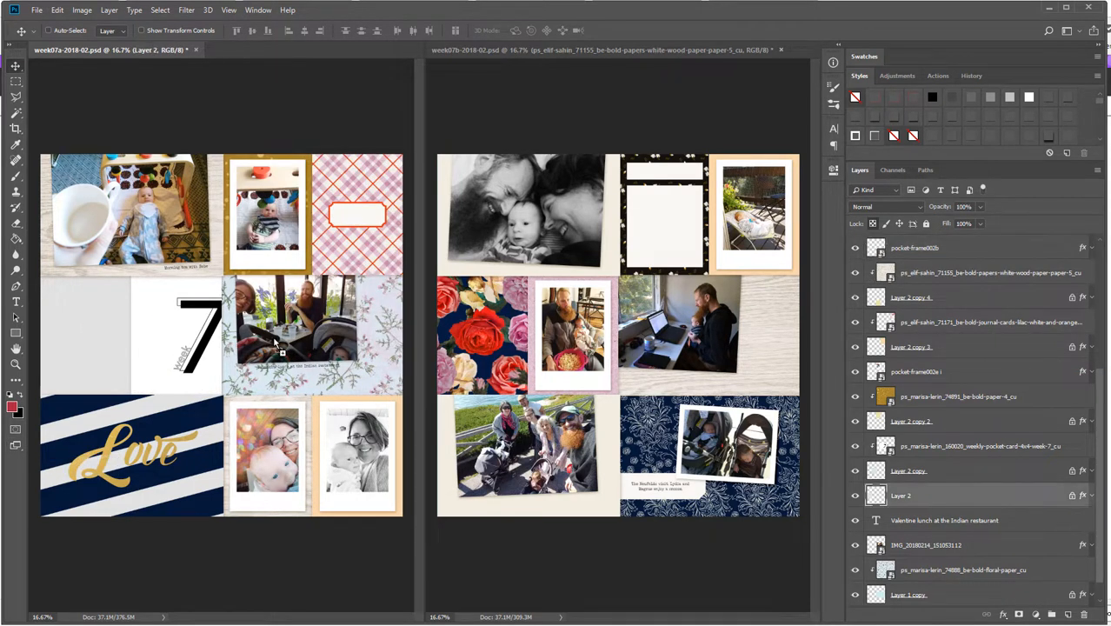
left_click_drag(275, 340, 275, 339)
key("Return")
right_click(961, 492)
left_click(1000, 376)
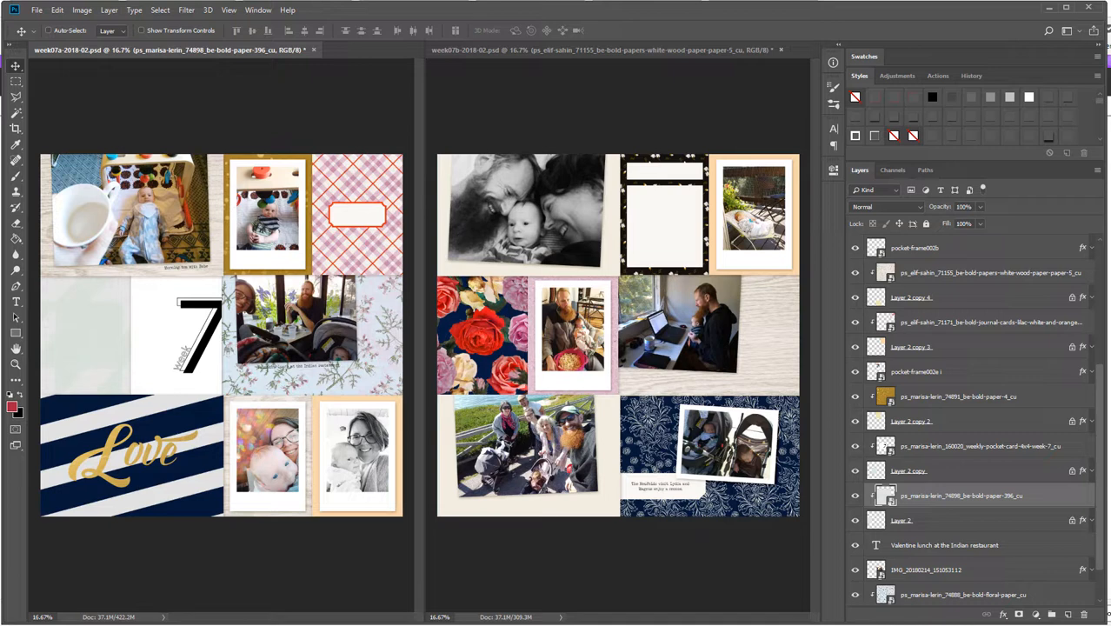
Place the lilac textured paper above Layer 2 copy 5 on the week07a page and clip it to the lower-right pocket
right_click(414, 406)
left_click(430, 411)
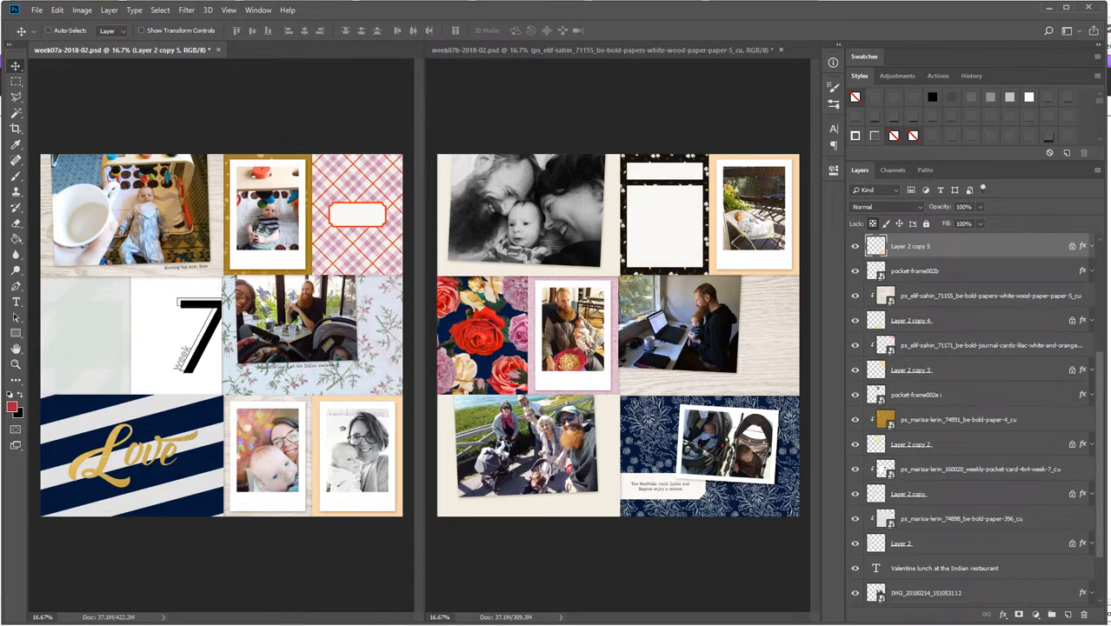
left_click_drag(240, 459, 235, 454)
key("Return")
right_click(973, 247)
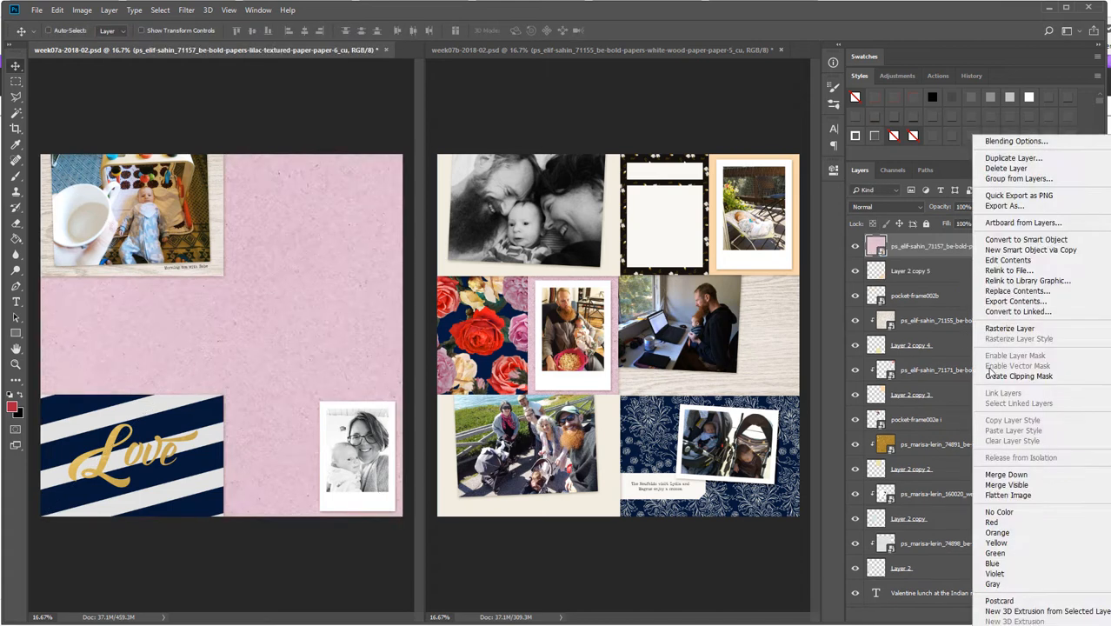
left_click(1009, 376)
Add the lilac textured paper above Layer 2 copy 3 on the week07b page and clip it to the upper-right pocket
left_click_drag(793, 171, 79, 341)
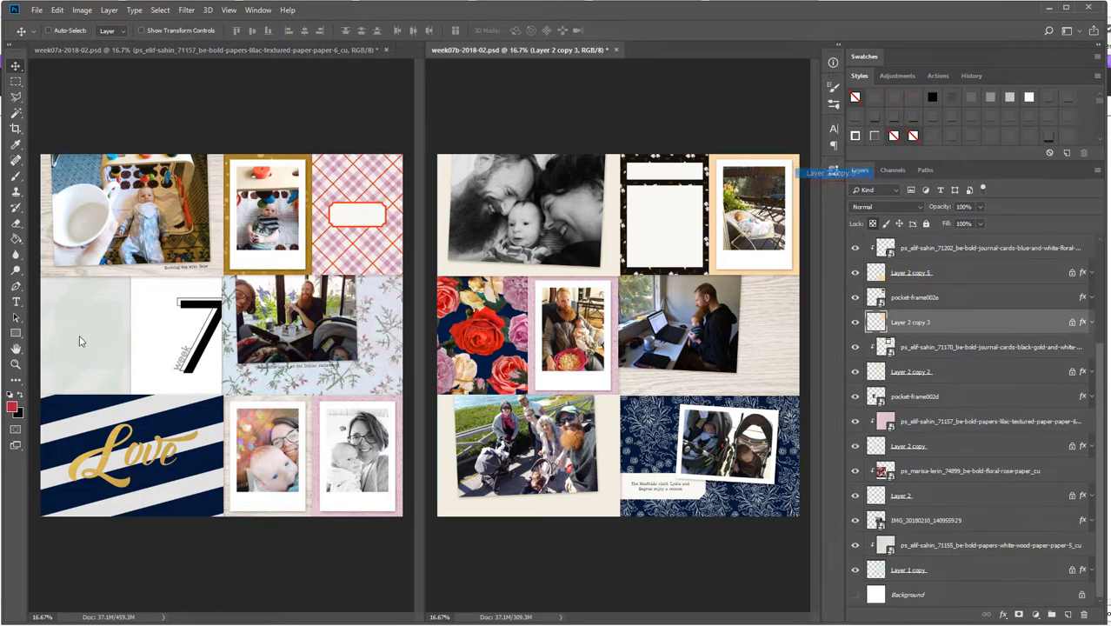
right_click(990, 339)
left_click(962, 324)
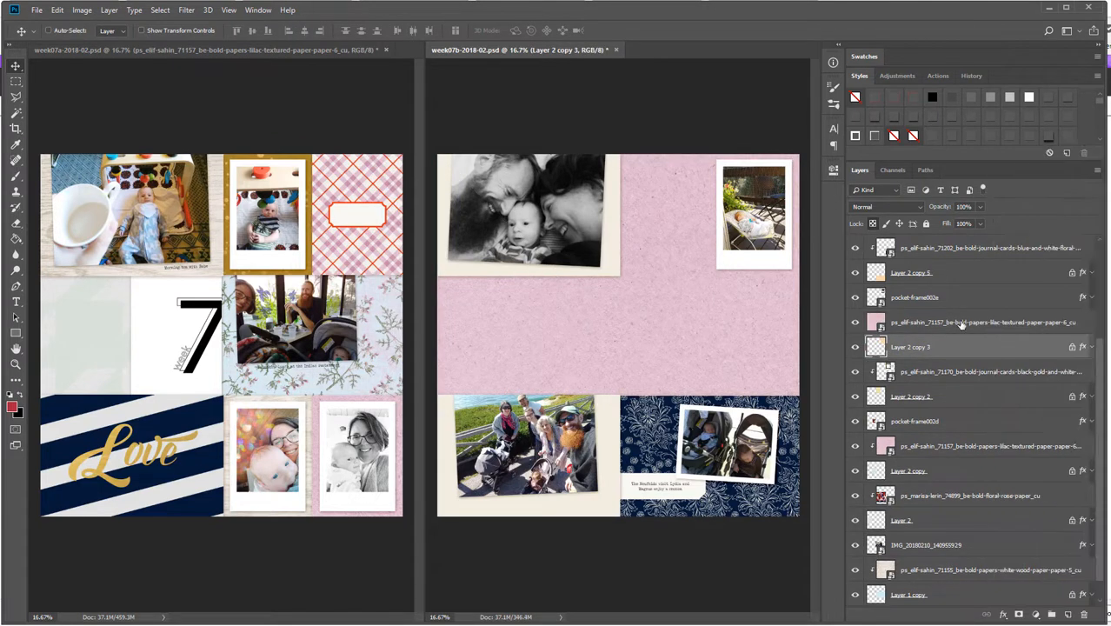
right_click(962, 324)
left_click(997, 377)
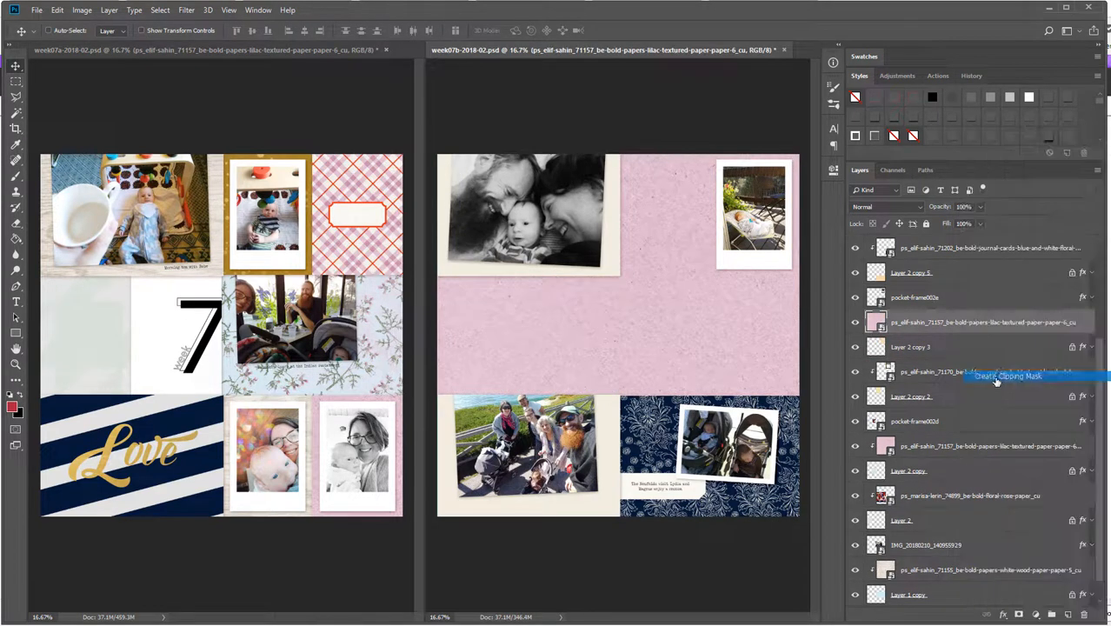
Place the gold be-bold-paper-4 above Layer 1 on the week07b page and clip it behind the black-and-white family photo
right_click(609, 411)
right_click(610, 255)
left_click(644, 261)
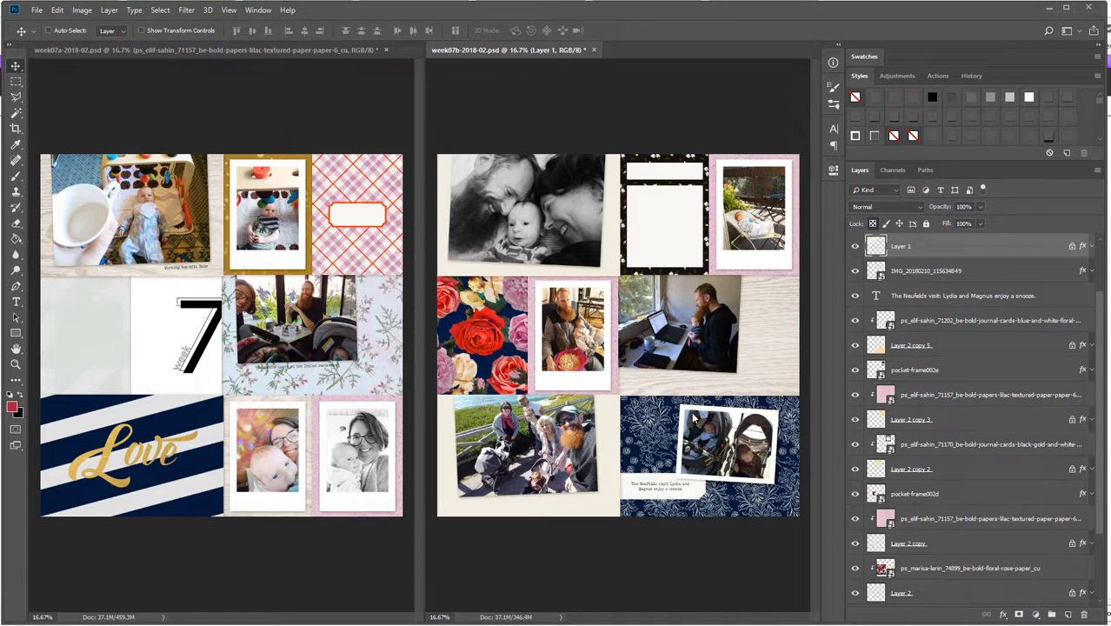
right_click(1000, 246)
left_click(967, 375)
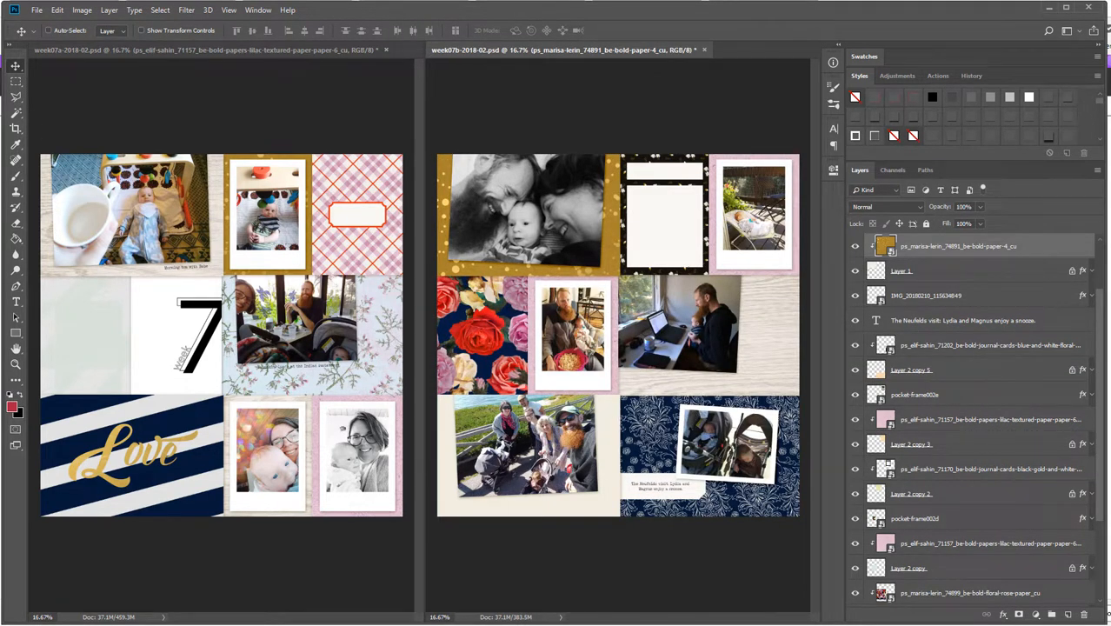
Switch to the browser and close every tab other than the Be Bold Bundle listing
mouse_move(339, 621)
left_click(339, 592)
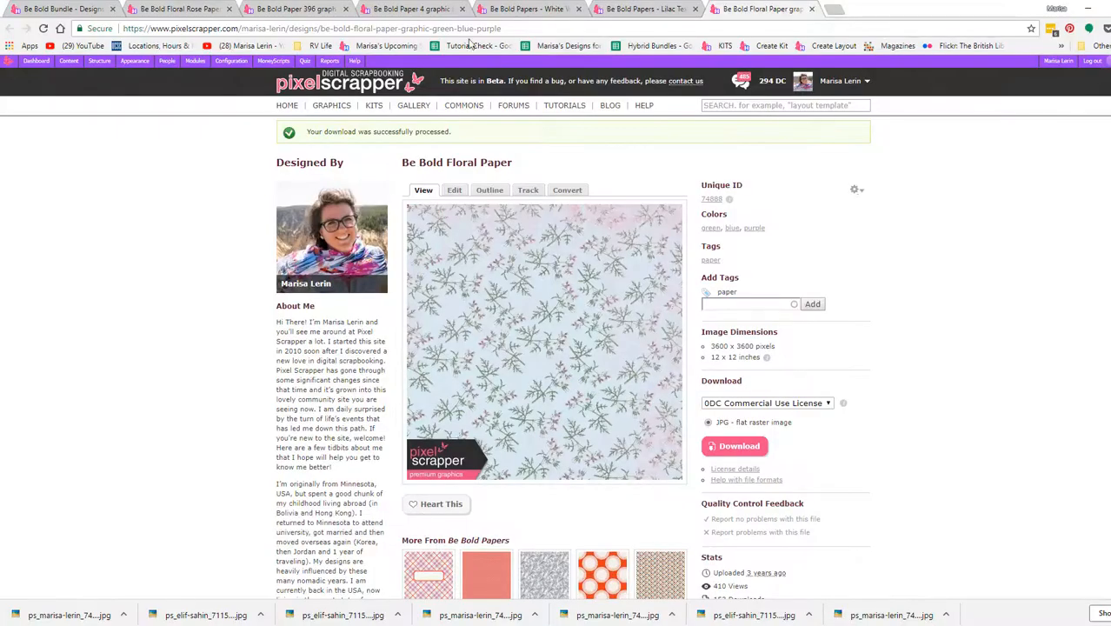
left_click(87, 8)
right_click(87, 9)
left_click(158, 135)
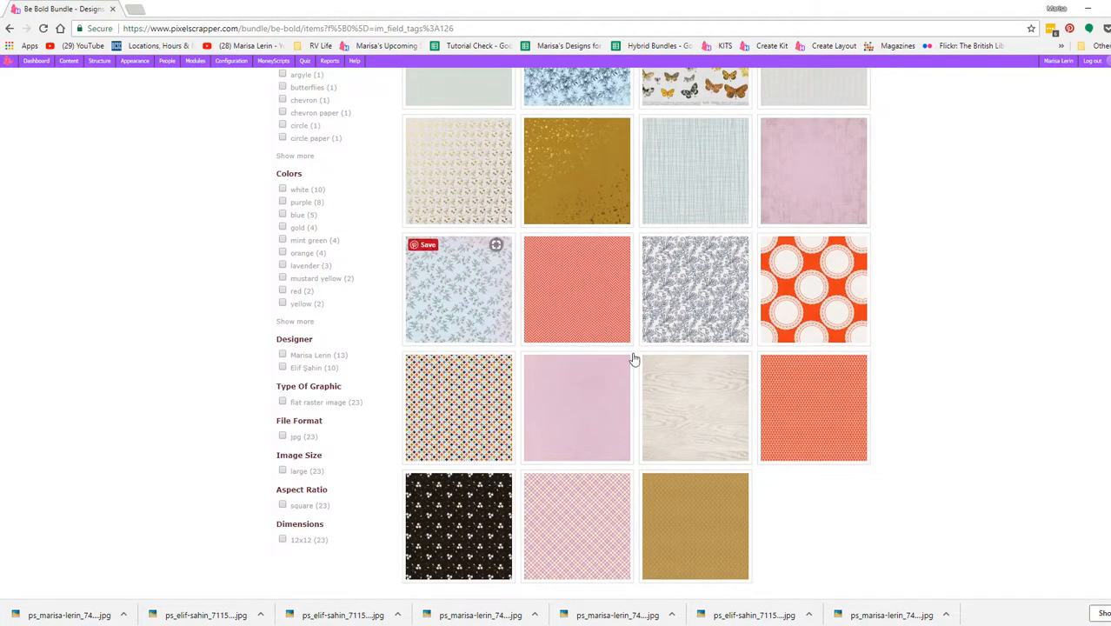
Open the blue and white floral paper, the pale mint paper and the fine grey-lavender paper from the bundle in separate tabs
scroll(913, 457, "up", 1)
right_click(706, 330)
left_click(763, 344)
scroll(767, 357, "up", 3)
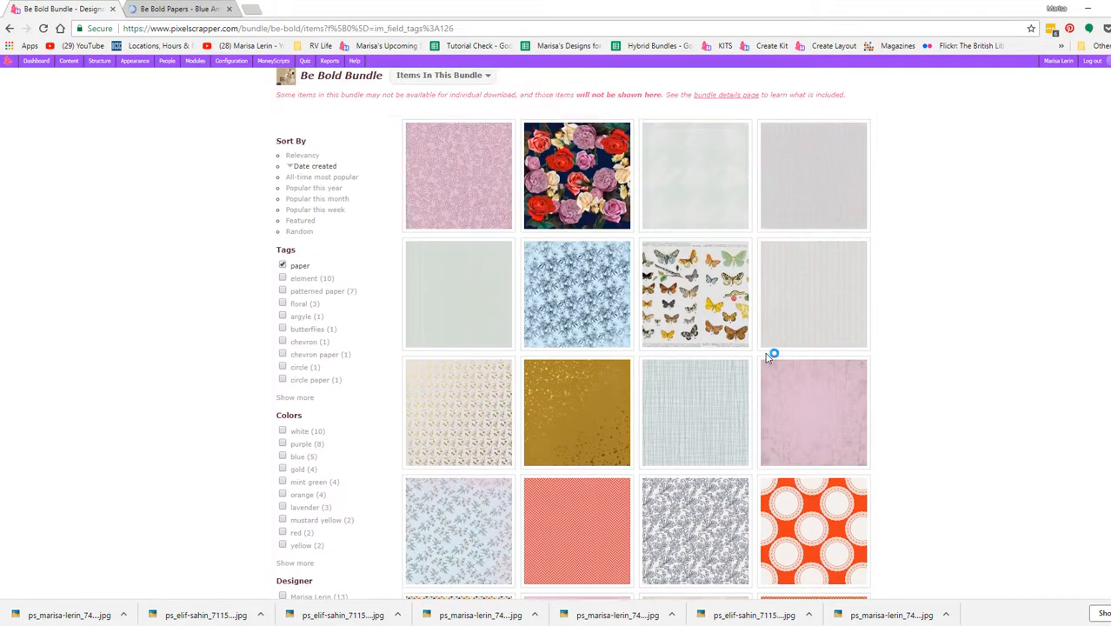
right_click(450, 271)
left_click(472, 281)
right_click(819, 179)
left_click(851, 188)
left_click(194, 8)
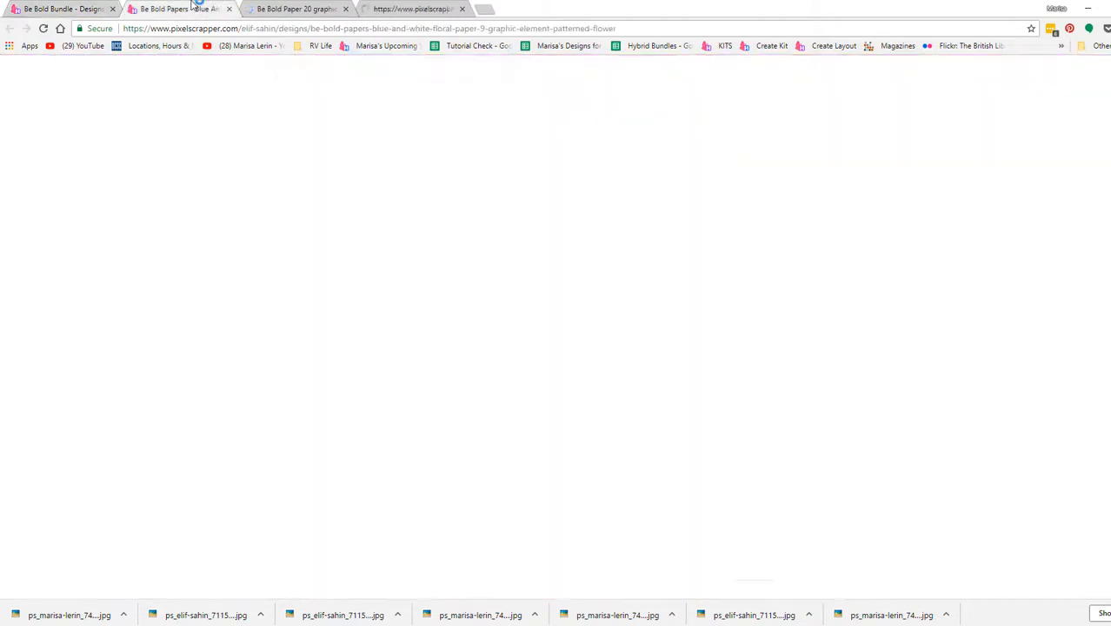
left_click(300, 9)
left_click(413, 9)
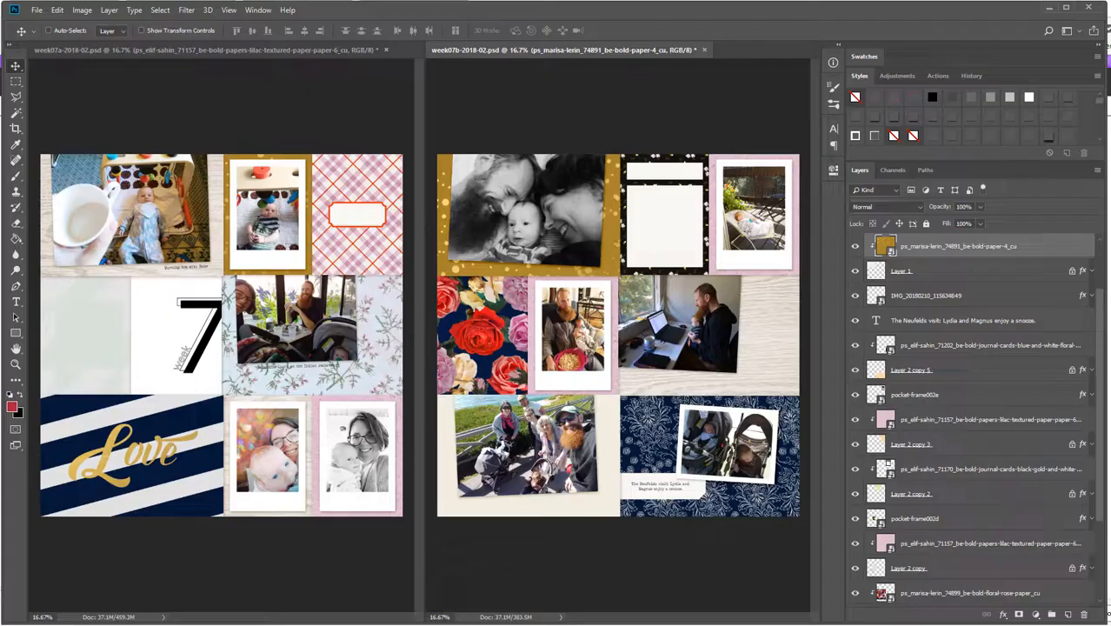
Switch back to Photoshop and try the blue and white floral paper clipped to Layer 1 copy 2, the lower-left pocket of week07b
right_click(606, 399)
left_click(610, 419)
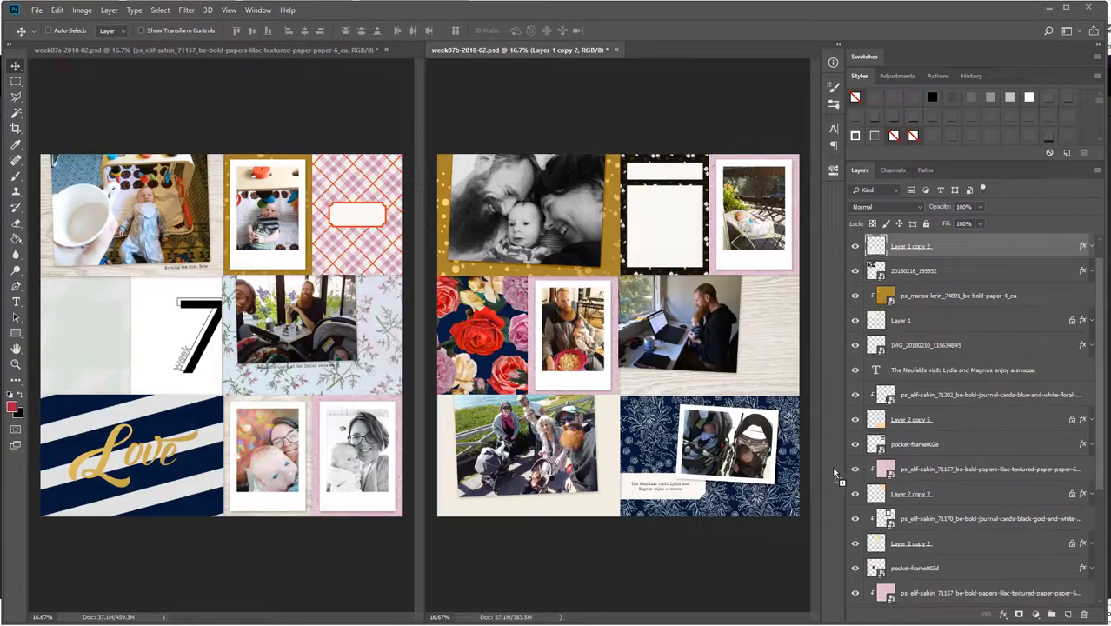
left_click_drag(834, 473, 728, 462)
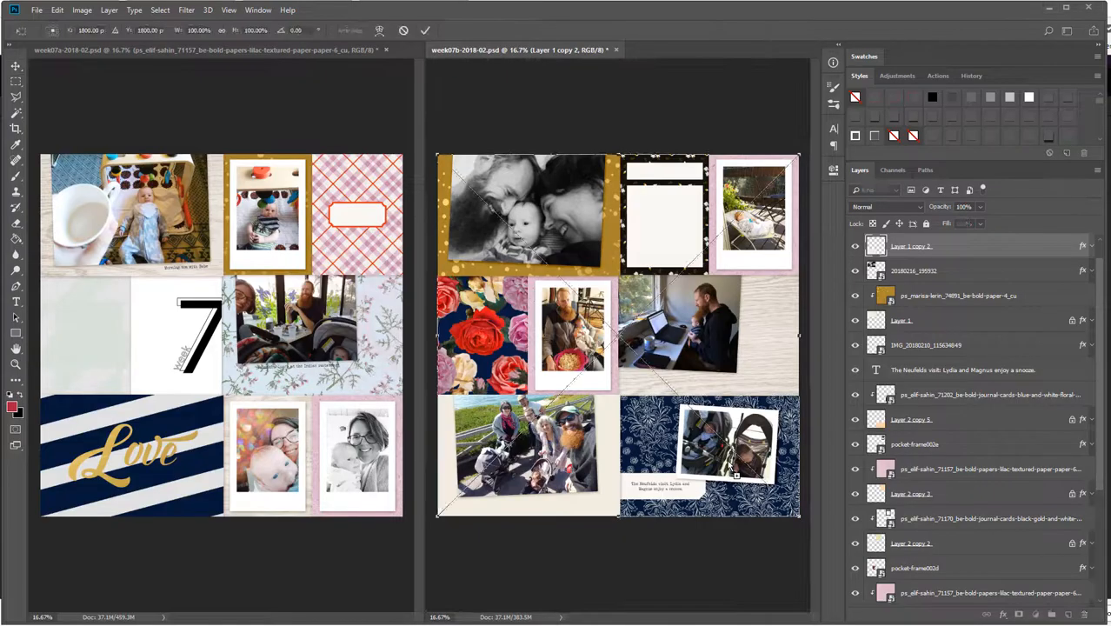
key("Return")
right_click(942, 248)
left_click(983, 377)
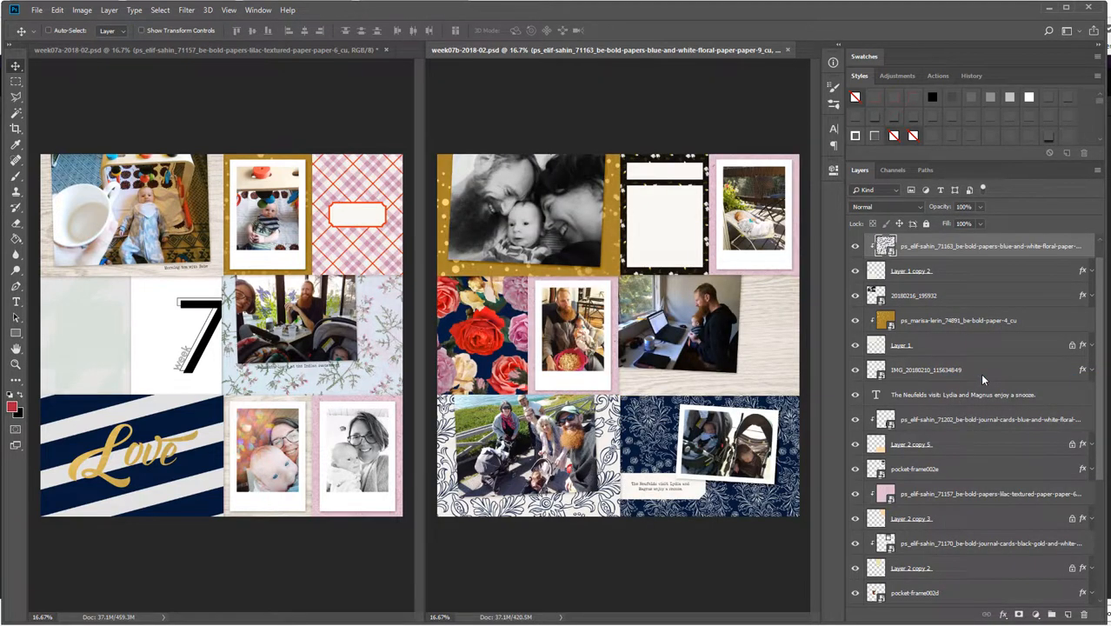
key("Delete")
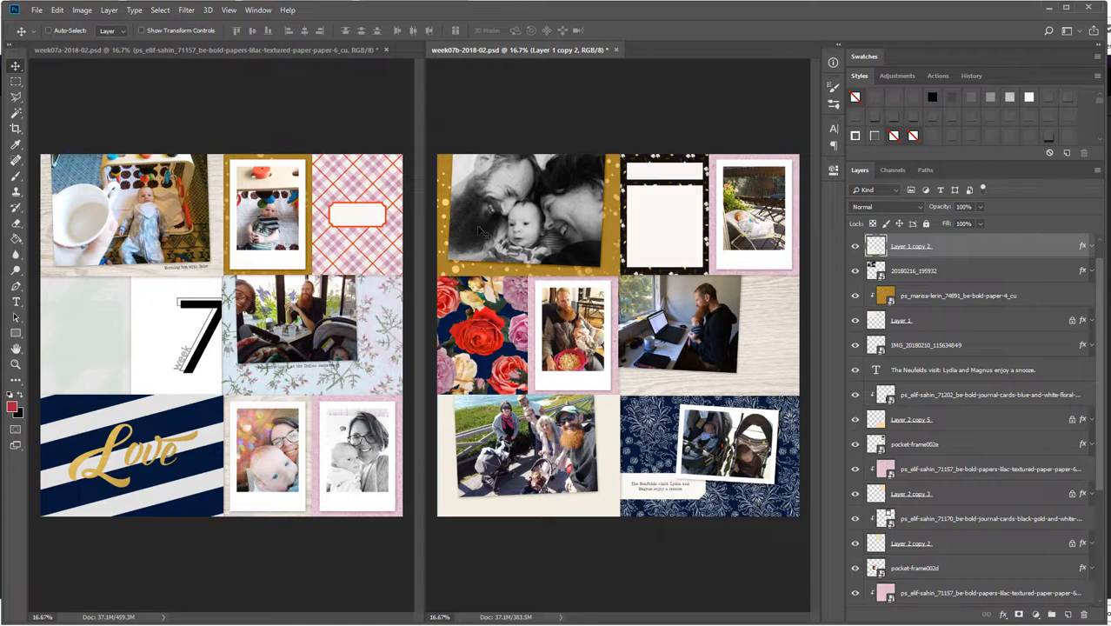
Replace the black and gold journal card on week07b with the blue and white floral paper, clipped to Layer 2 copy 2
right_click(664, 214)
left_click(678, 219)
key("Delete")
left_click_drag(1104, 348, 736, 323)
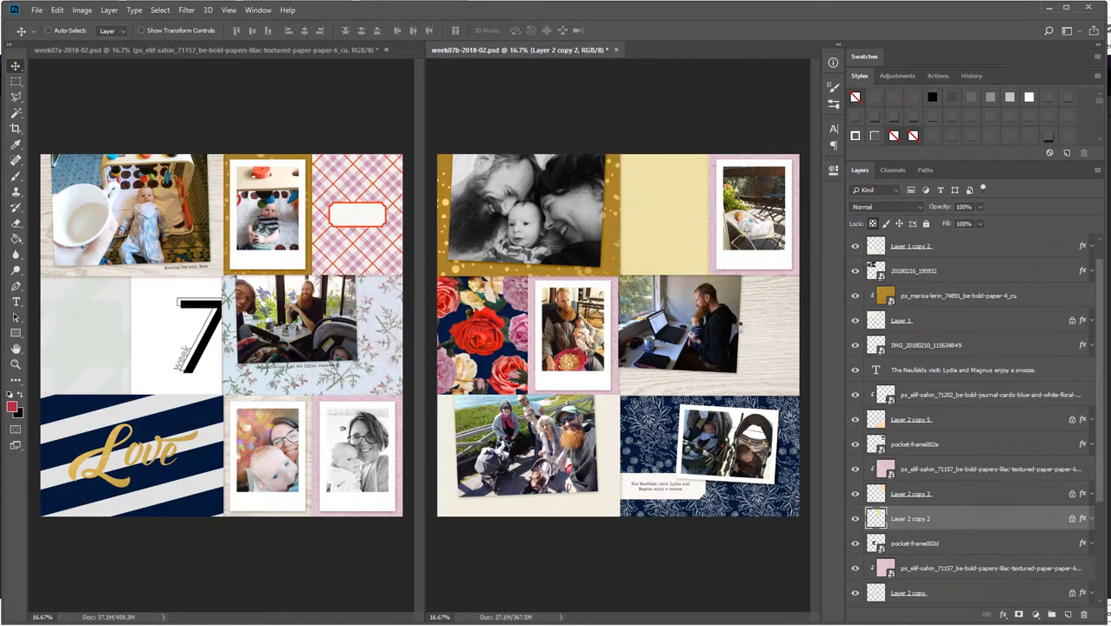
key("Return")
right_click(997, 520)
left_click(1035, 266)
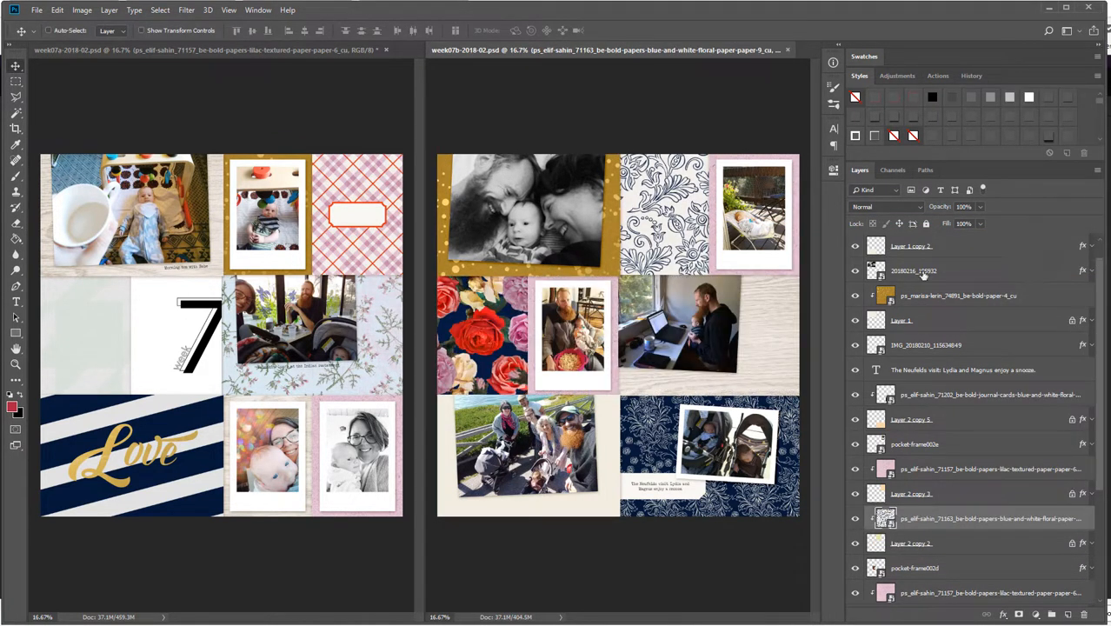
On week07a, replace the floral paper behind the Valentine lunch photo with be-bold-paper-198, clipped to Layer 1 copy
left_click_drag(367, 356, 392, 364)
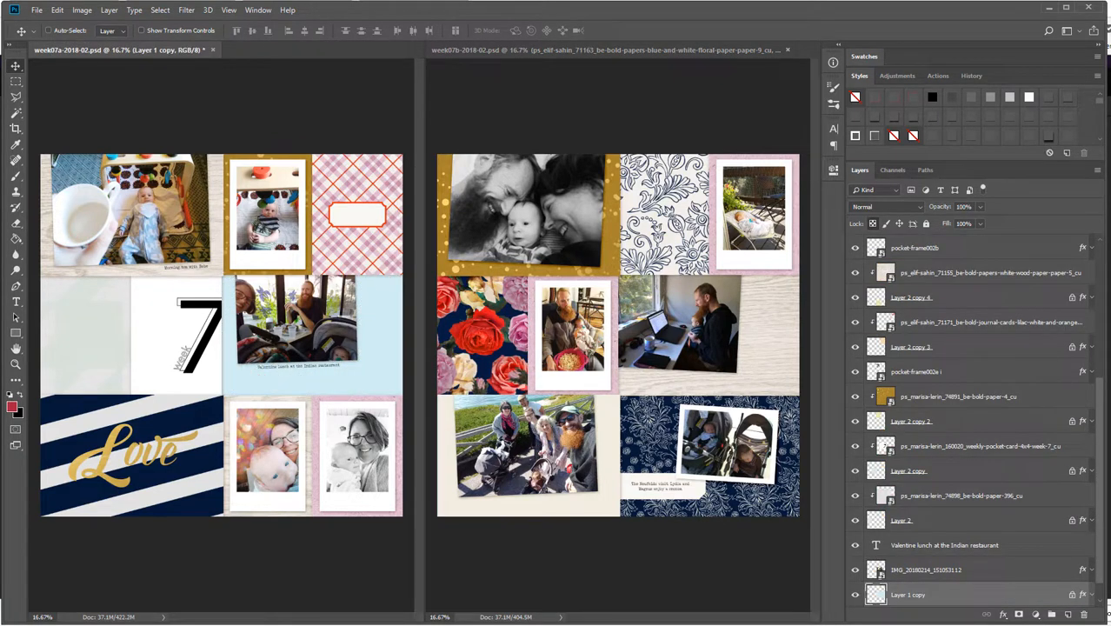
left_click_drag(1104, 391, 368, 423)
key("Return")
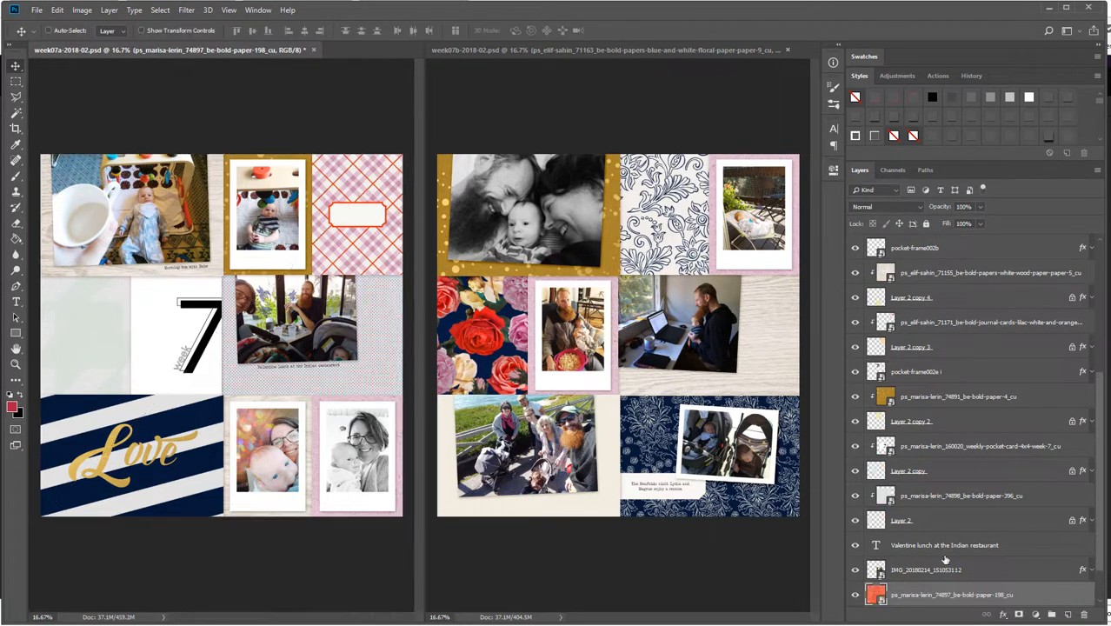
right_click(957, 593)
left_click(1004, 338)
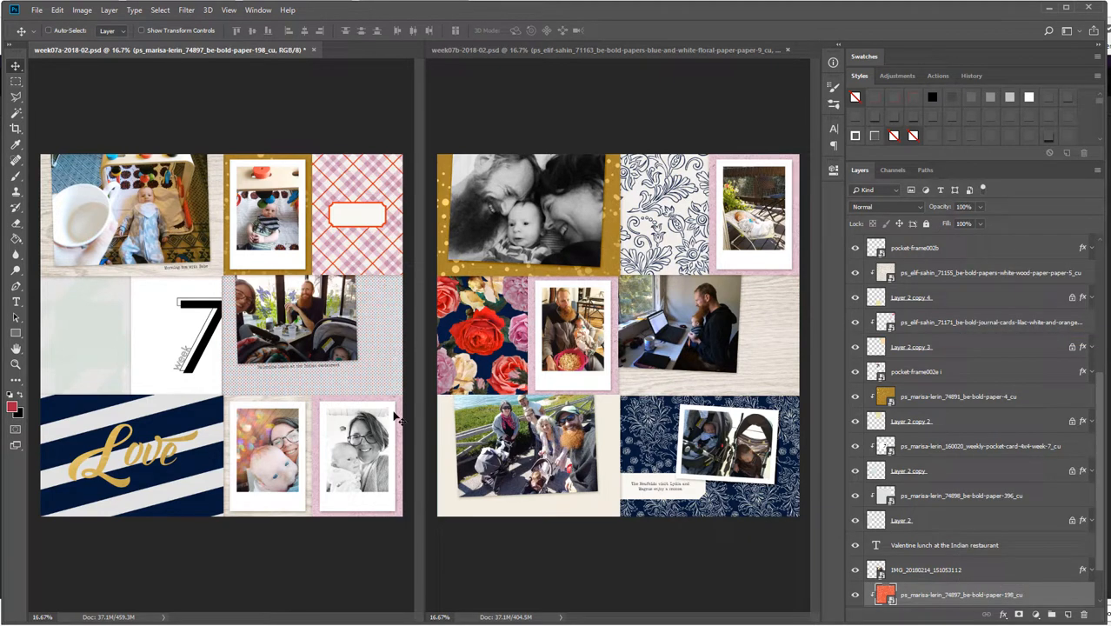
On week07a, replace be-bold-paper-396 in the left middle pocket with the blue and white floral paper, clipped to Layer 2
right_click(73, 316)
left_click(82, 323)
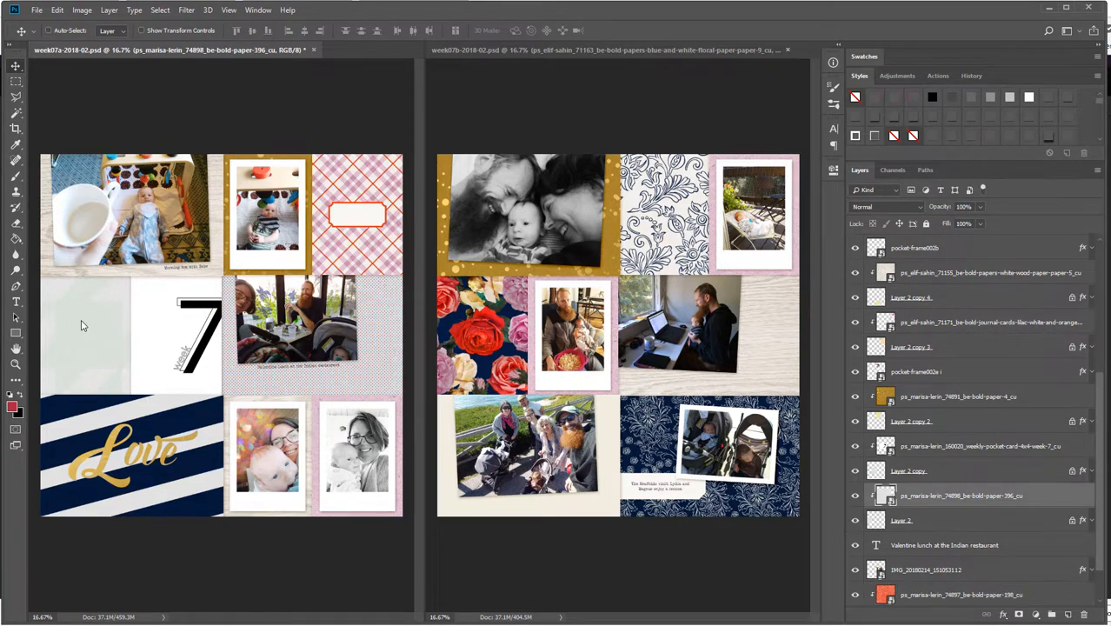
right_click(81, 320)
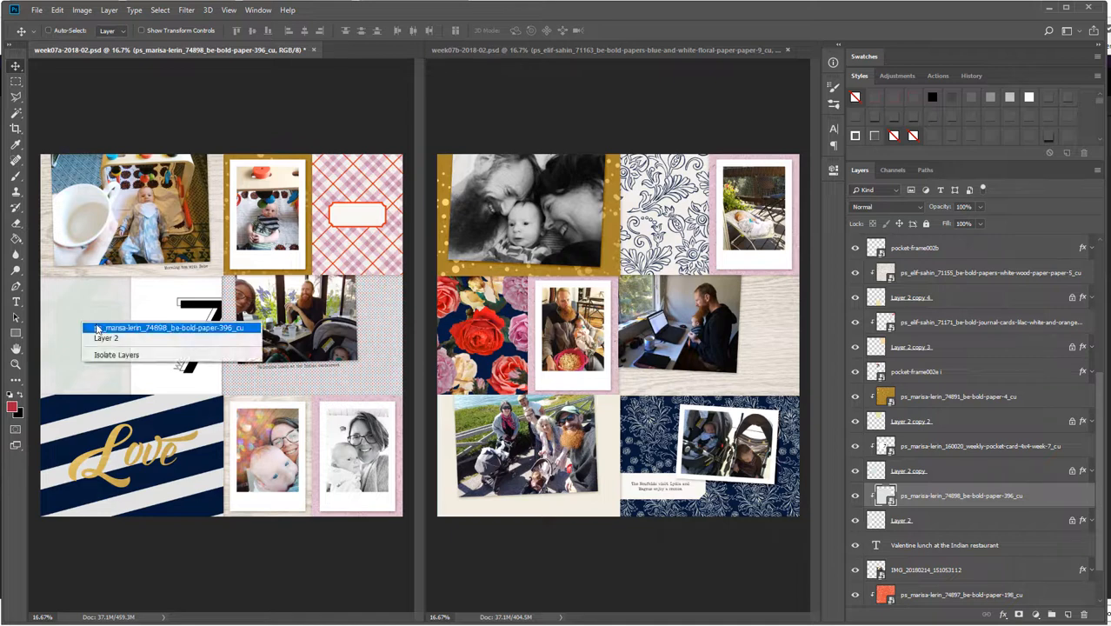
left_click(97, 326)
key("Delete")
left_click_drag(1104, 462, 83, 463)
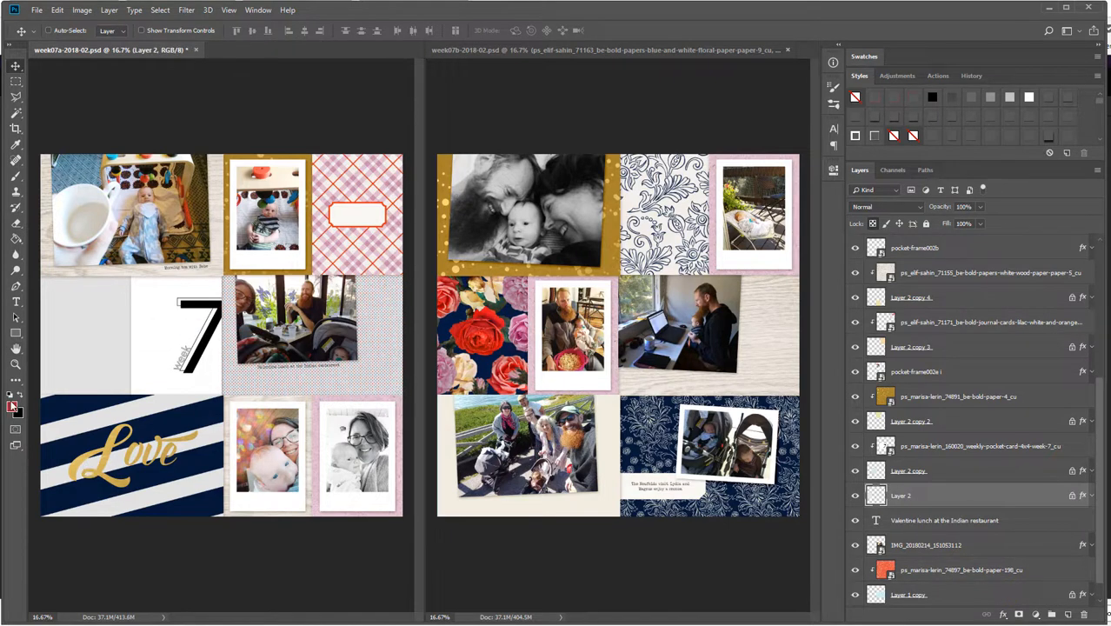
right_click(934, 496)
left_click(974, 251)
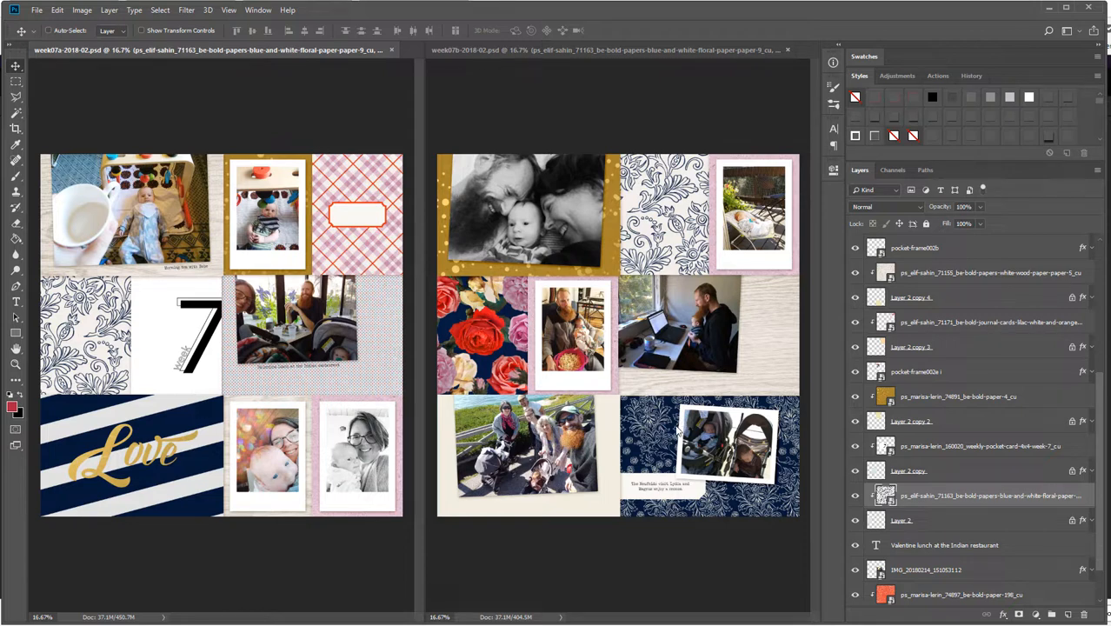
On week07b, place be-bold-paper-20 behind the lower-left group photo and clip it to Layer 1 copy 2
left_click(604, 433)
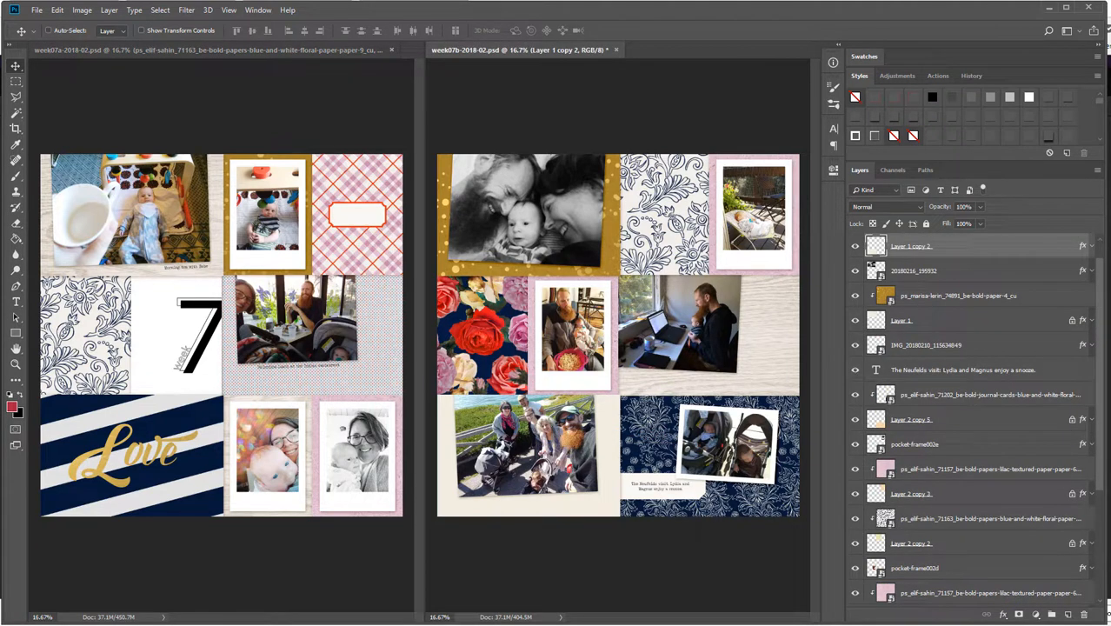
left_click_drag(530, 468, 563, 467)
key("Return")
right_click(934, 248)
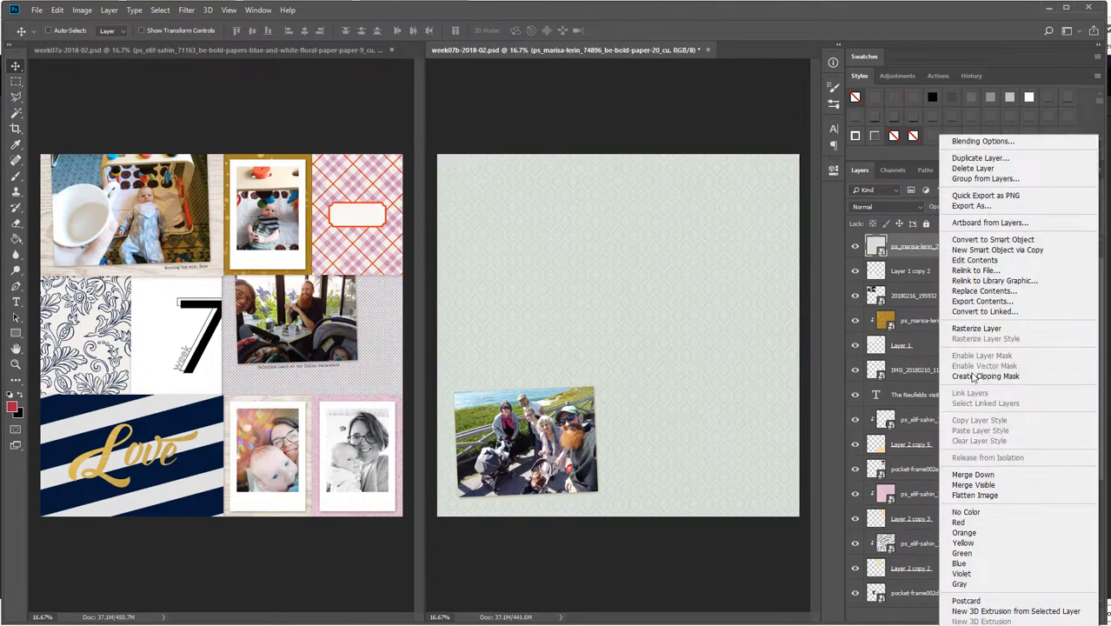
left_click(976, 375)
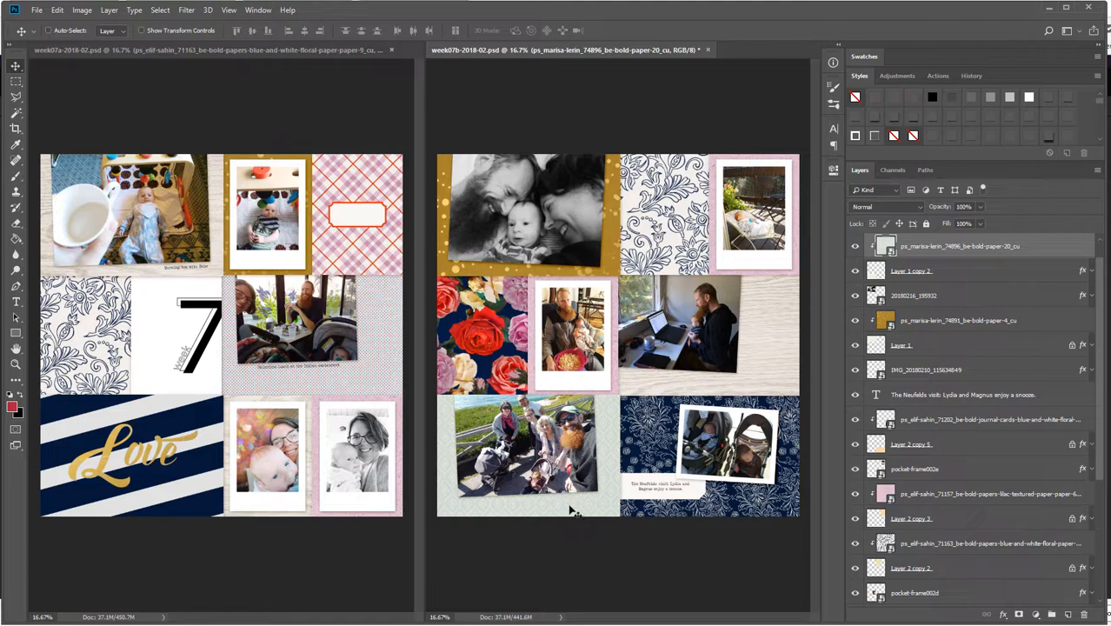
Save both the week07b and week07a layouts
key("ctrl+s")
left_click(284, 50)
key("ctrl+s")
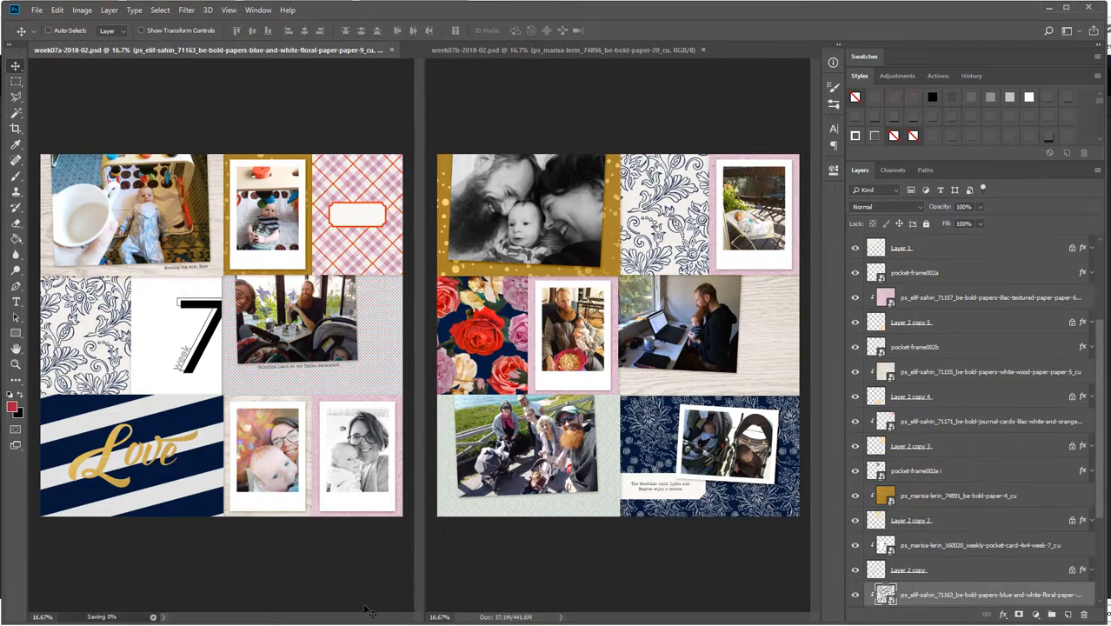
Switch to the browser, close the leftover design tabs and filter the Be Bold Bundle items by the element tag
left_click(372, 623)
left_click(46, 7)
right_click(47, 5)
left_click(108, 124)
left_click(282, 263)
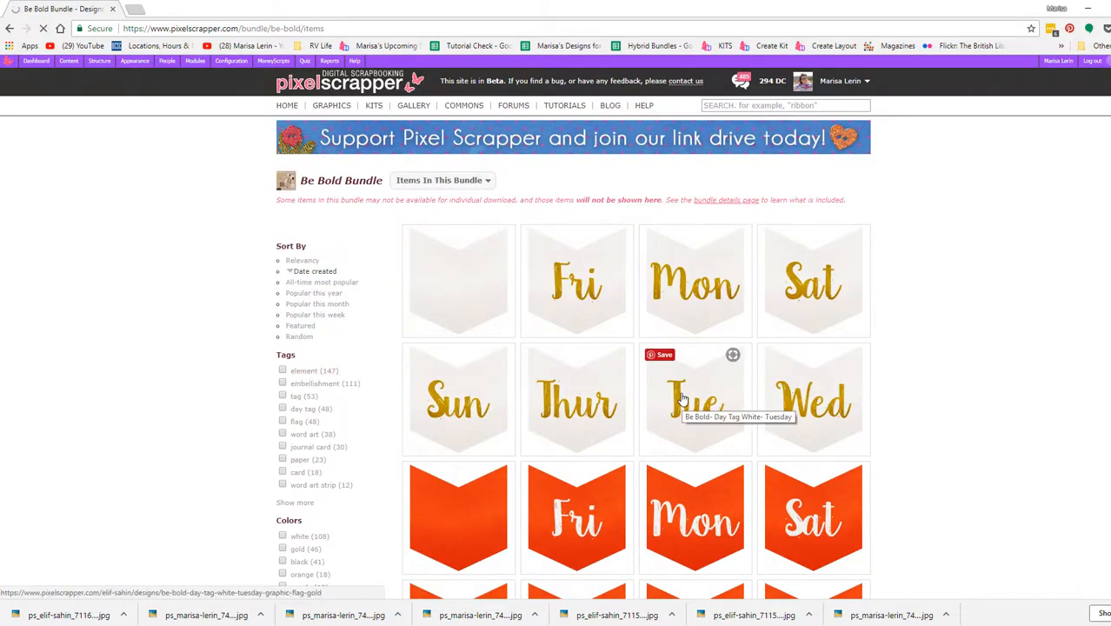
Open the white doily and the Gold Paint 2 splatter from the first results page in separate tabs
scroll(669, 409, "down", 6)
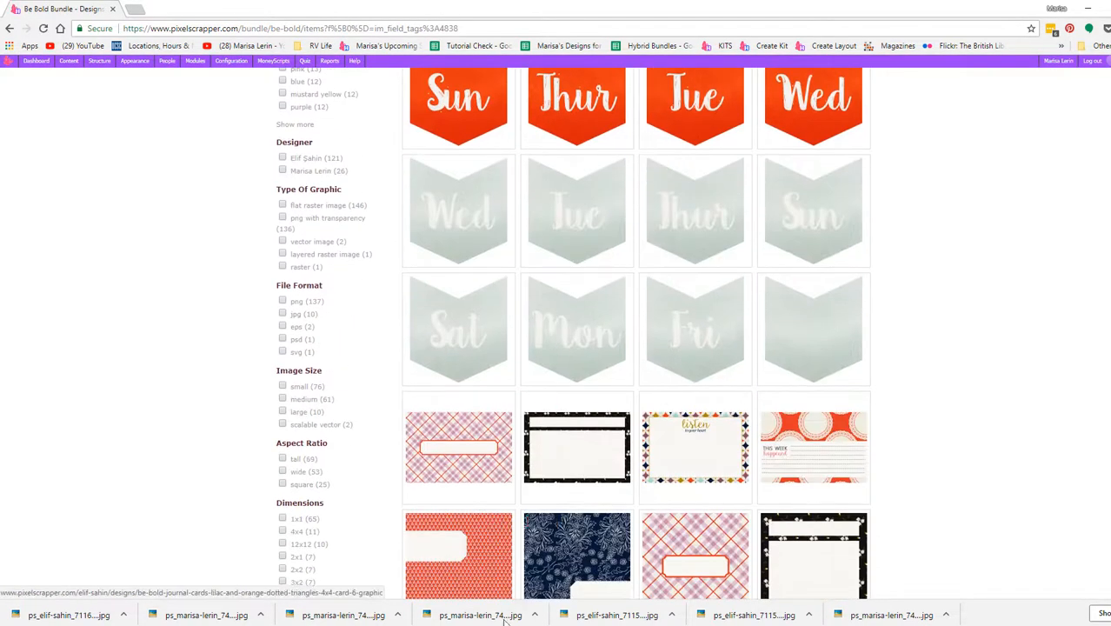
scroll(620, 472, "down", 3)
right_click(807, 506)
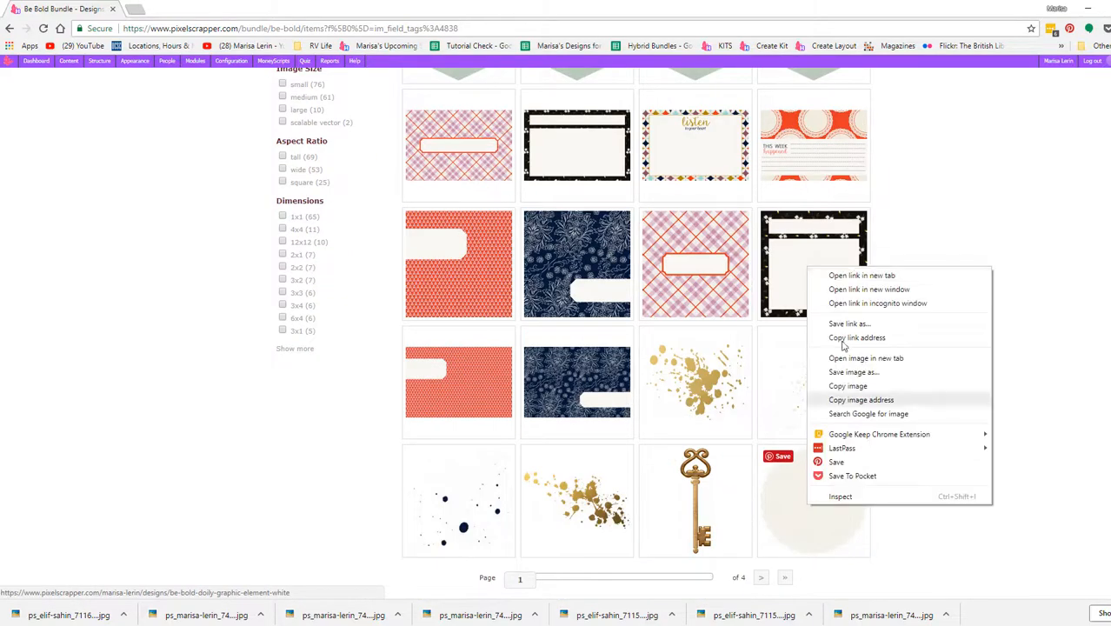
left_click(861, 275)
right_click(788, 403)
left_click(860, 176)
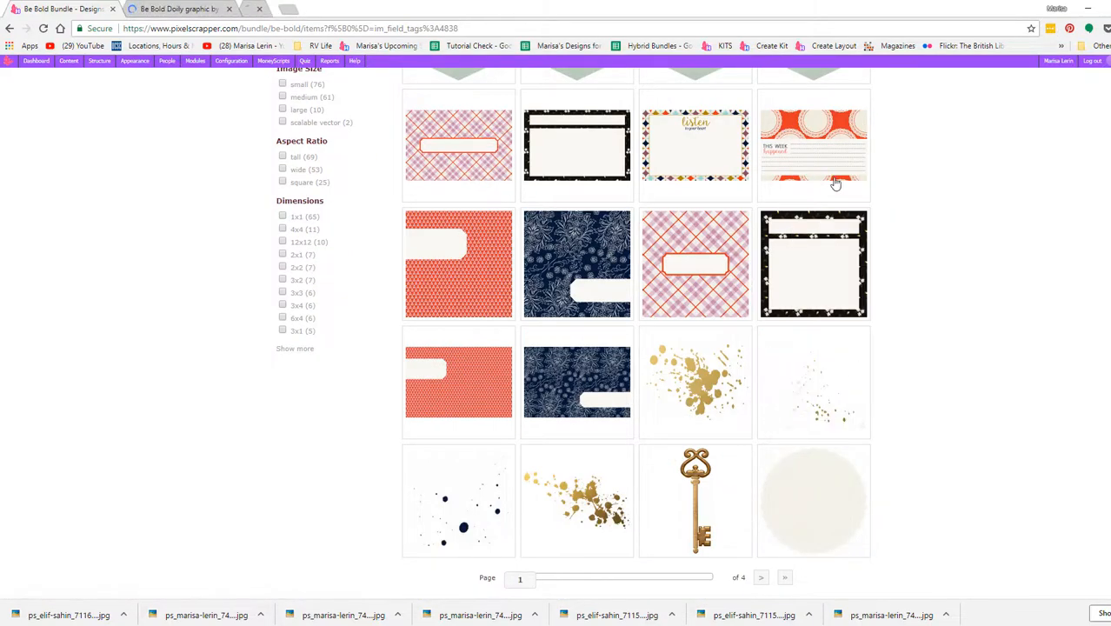
From the second results page, open the dotted leaf, cork star, cream butterfly and a word art element in separate tabs
left_click(761, 578)
scroll(645, 300, "down", 1)
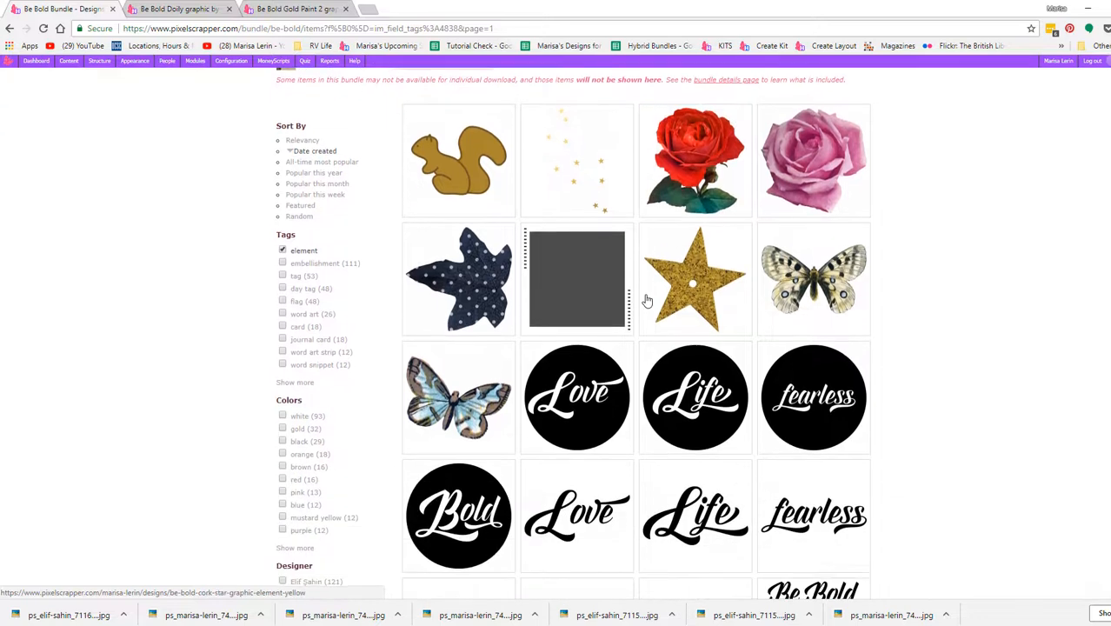
right_click(488, 257)
left_click(514, 266)
right_click(691, 282)
left_click(717, 292)
right_click(795, 278)
left_click(817, 289)
scroll(813, 293, "down", 2)
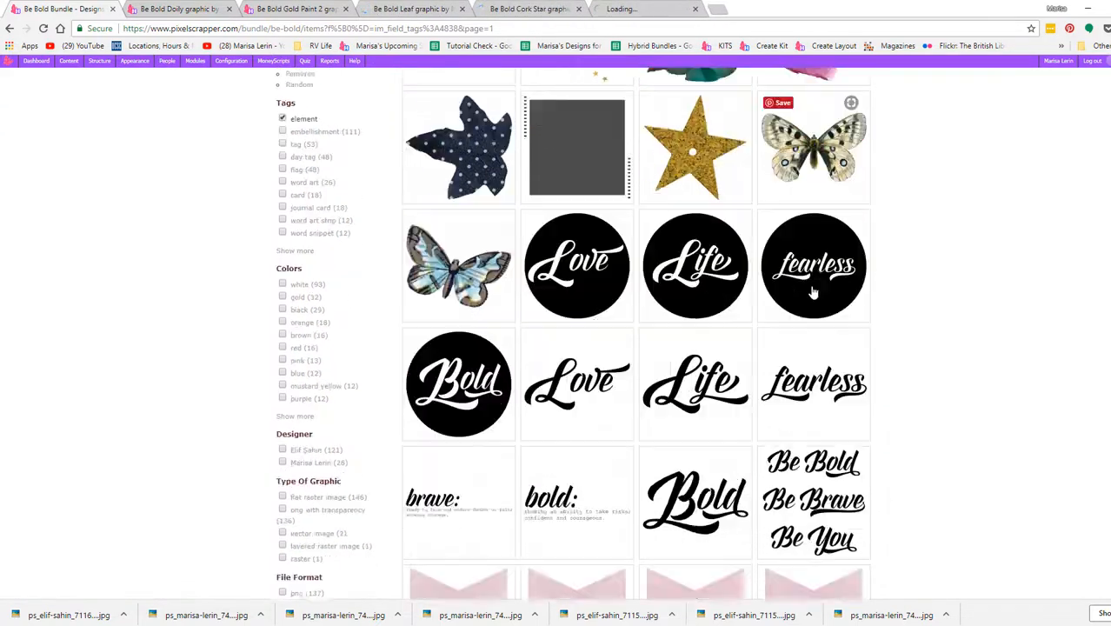
right_click(692, 232)
left_click(713, 241)
From the third results page, open the wooden heart speech bubble, white wood frame and gold stitched swirl in separate tabs
scroll(715, 246, "down", 2)
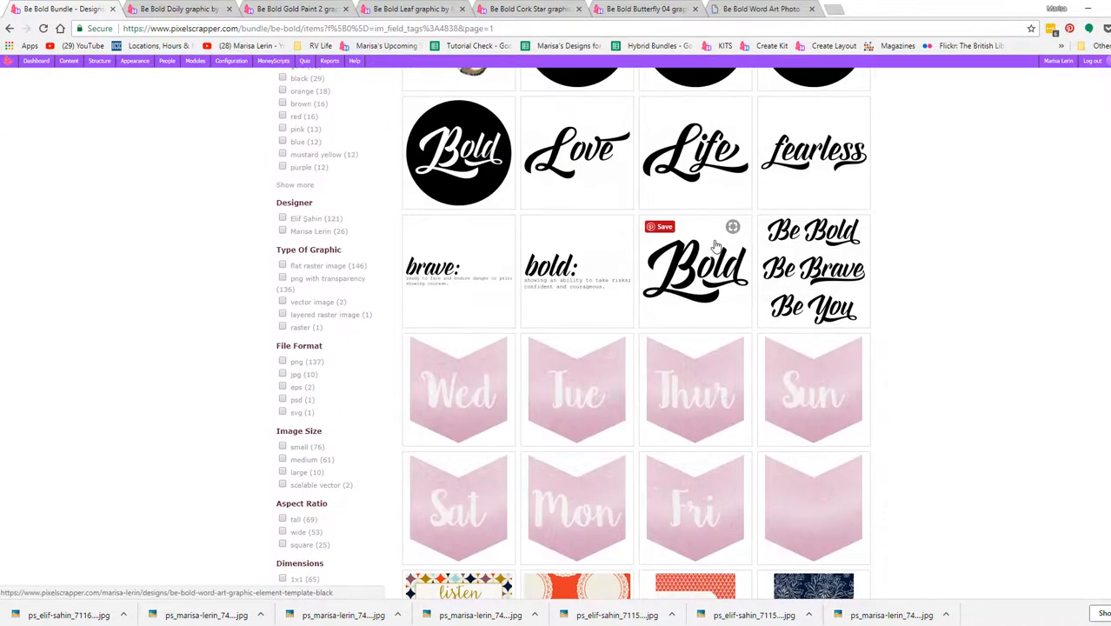
scroll(714, 246, "down", 4)
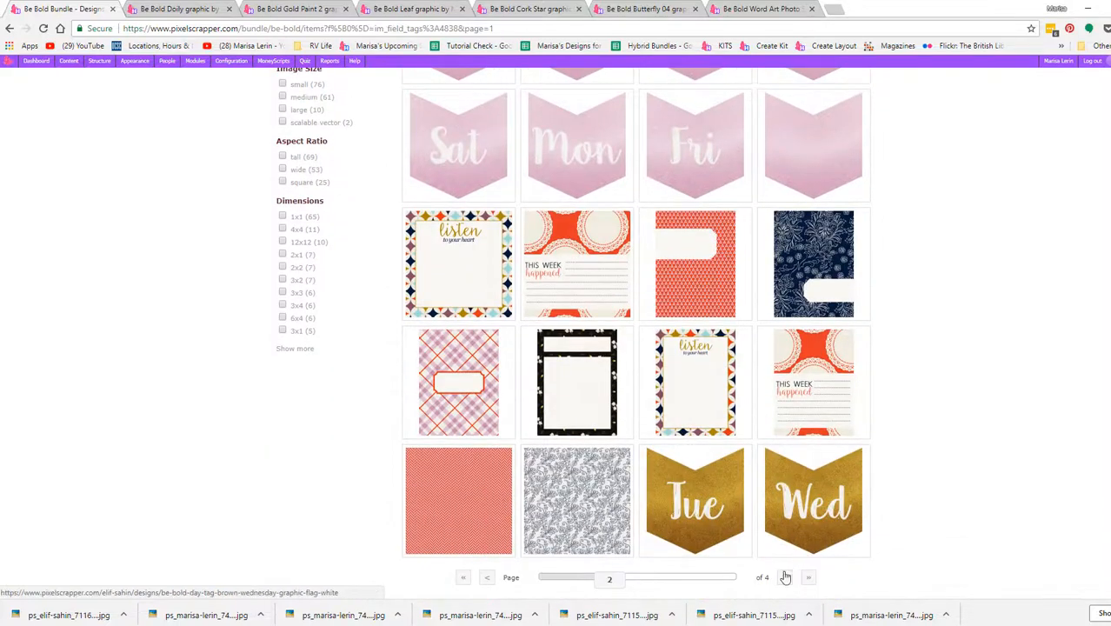
left_click(785, 577)
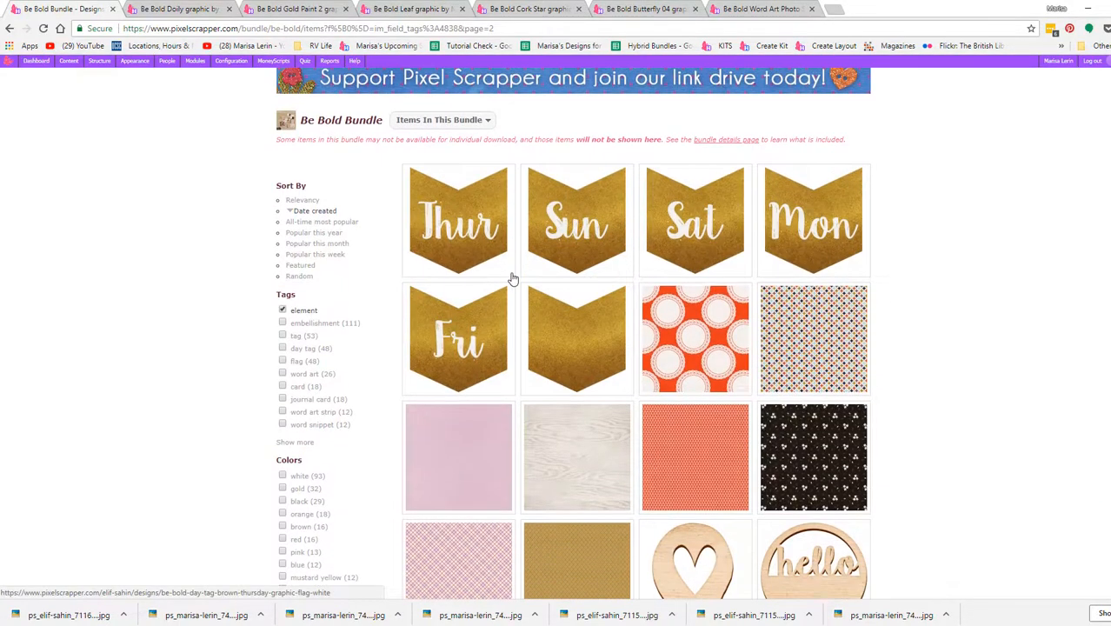
scroll(512, 278, "down", 3)
right_click(716, 284)
left_click(724, 295)
scroll(724, 297, "down", 5)
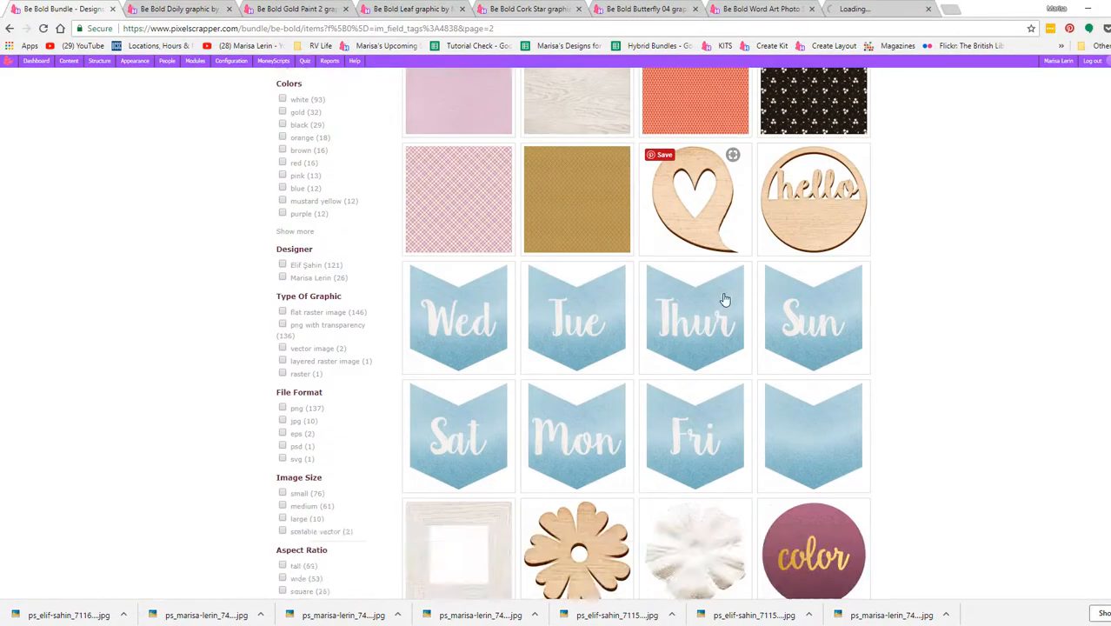
right_click(475, 235)
left_click(500, 242)
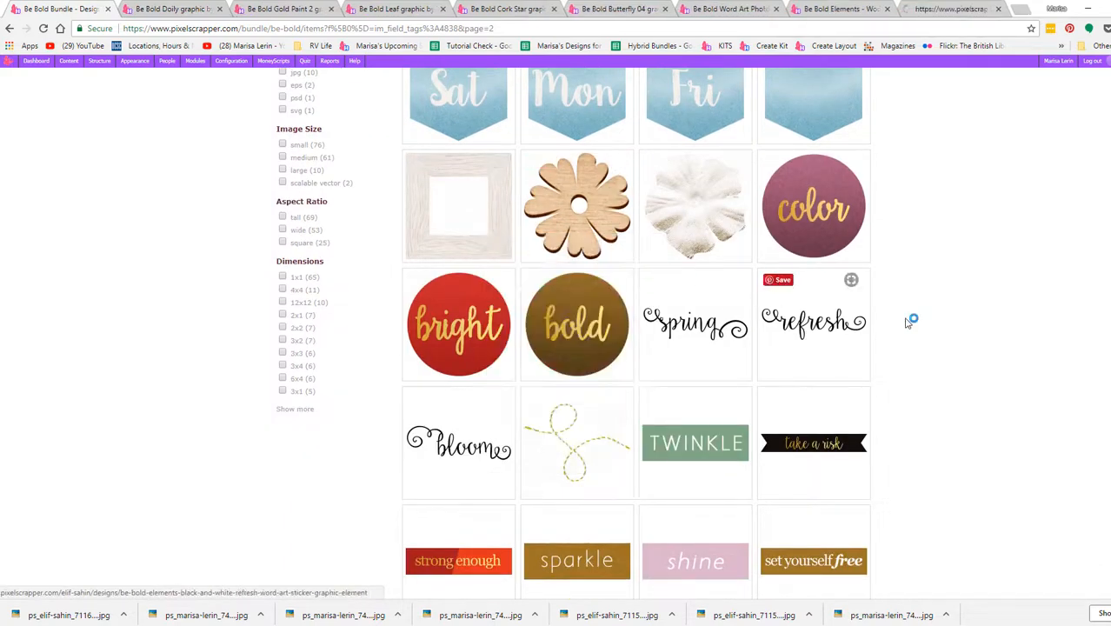
scroll(956, 331, "down", 1)
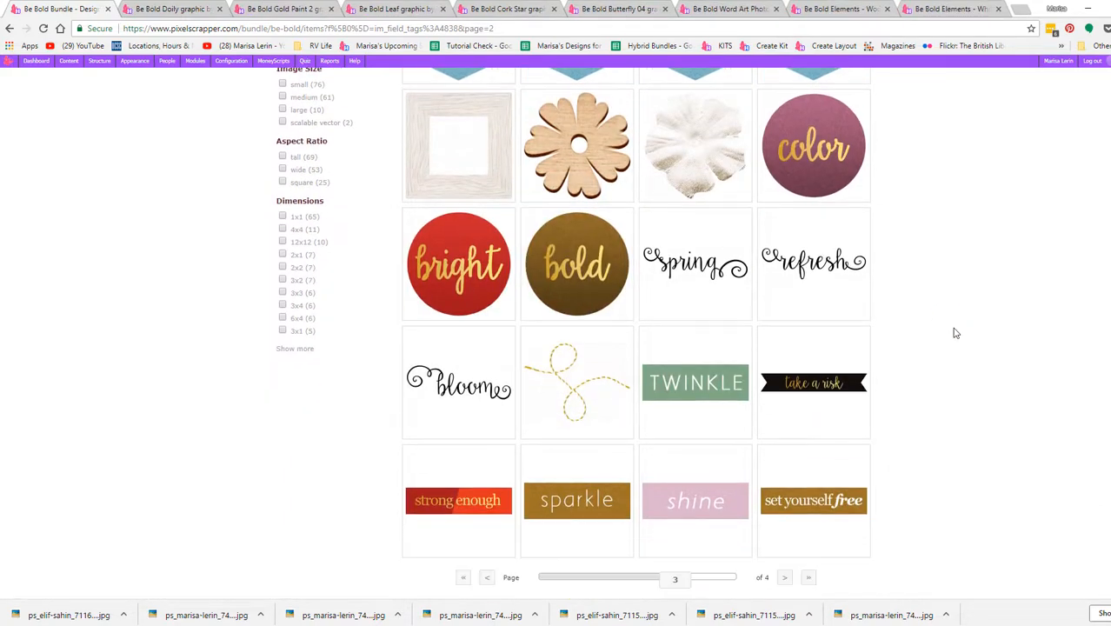
right_click(591, 375)
left_click(631, 385)
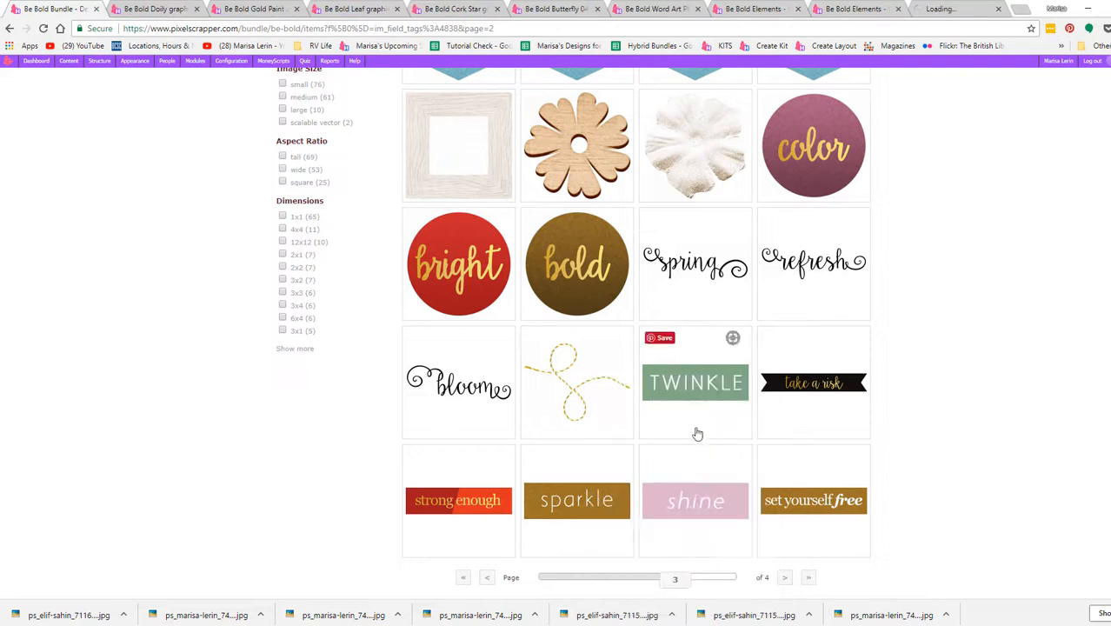
From the fourth results page, open the pink rosette, pink polka dot bow and lilac bead scatter in separate tabs
left_click(785, 579)
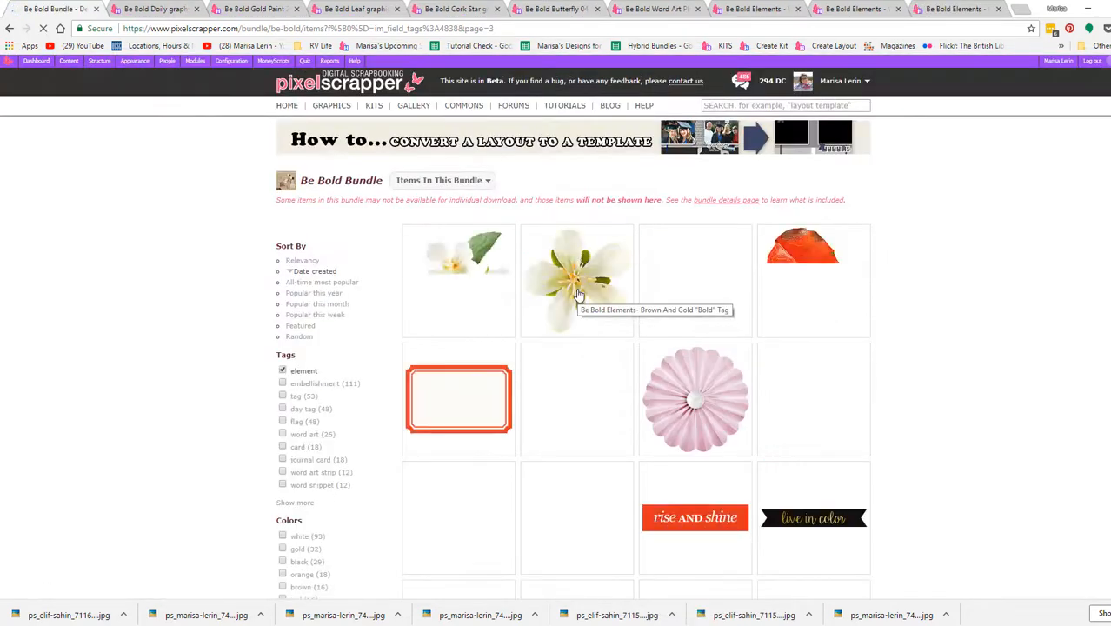
scroll(732, 274, "down", 1)
right_click(732, 274)
left_click(756, 276)
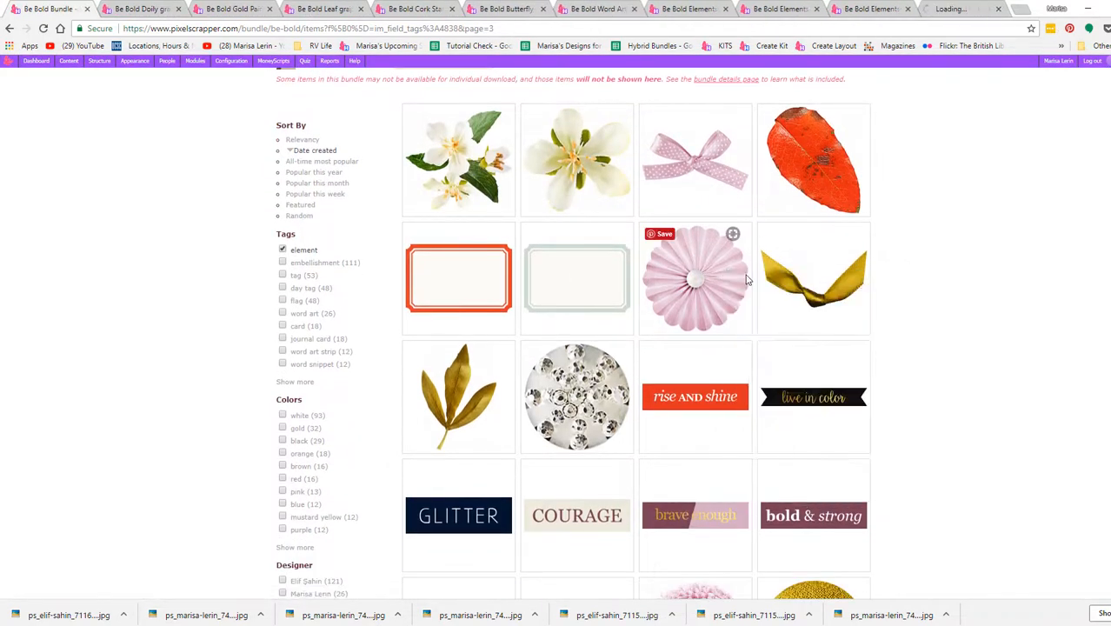
right_click(706, 180)
left_click(735, 190)
scroll(685, 196, "down", 2)
scroll(590, 181, "down", 6)
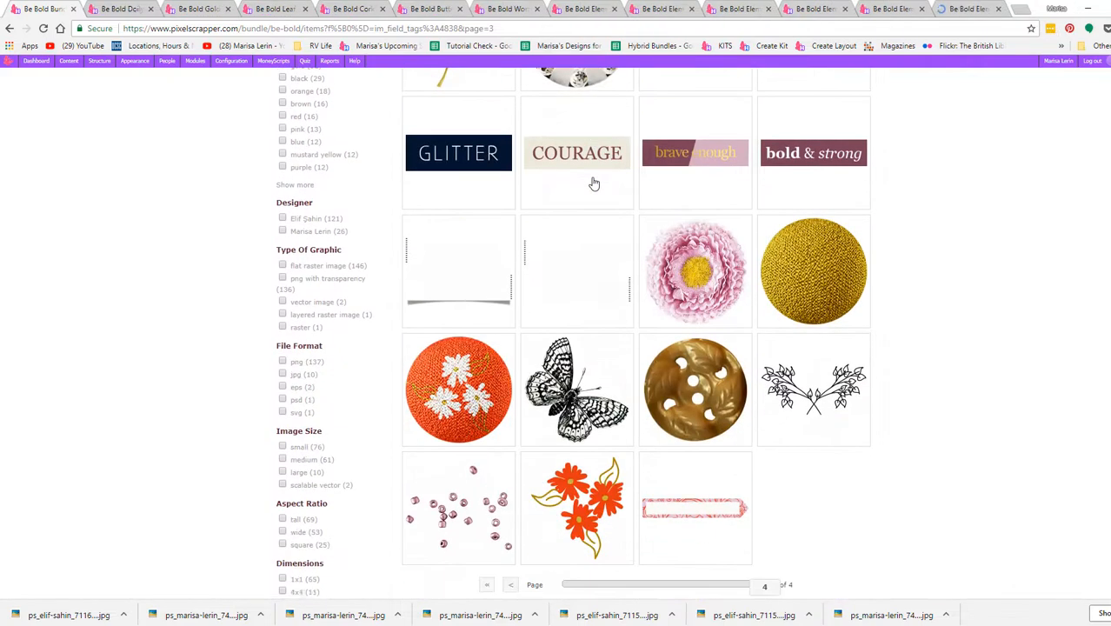
right_click(440, 386)
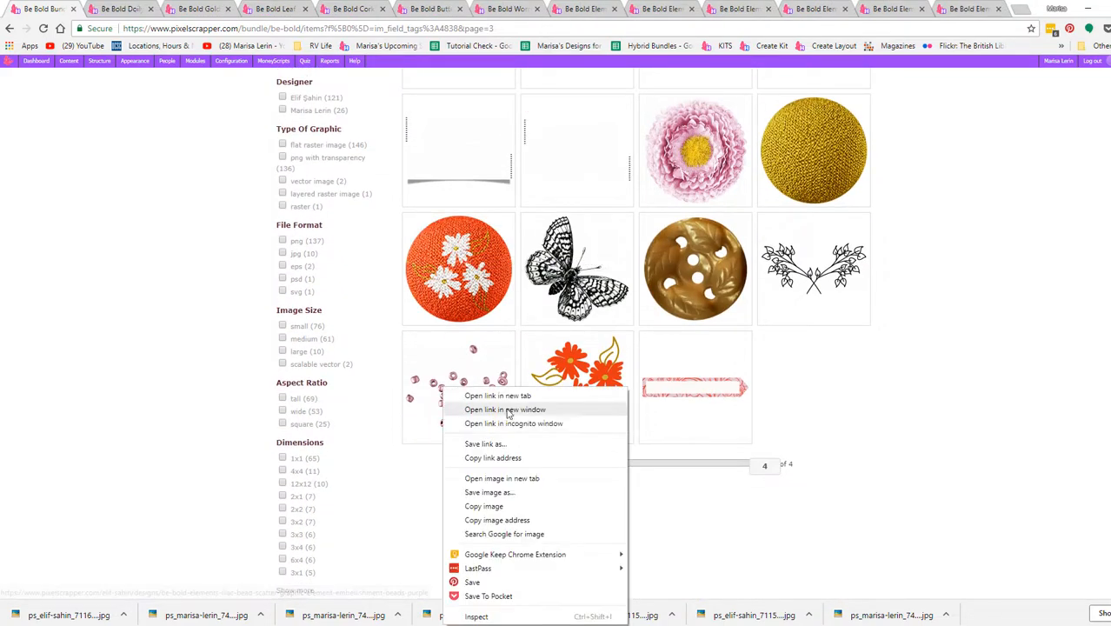
left_click(474, 393)
Open the Black And White Paper Frame With Shadow page and download the frame as a layered Photoshop file
right_click(492, 136)
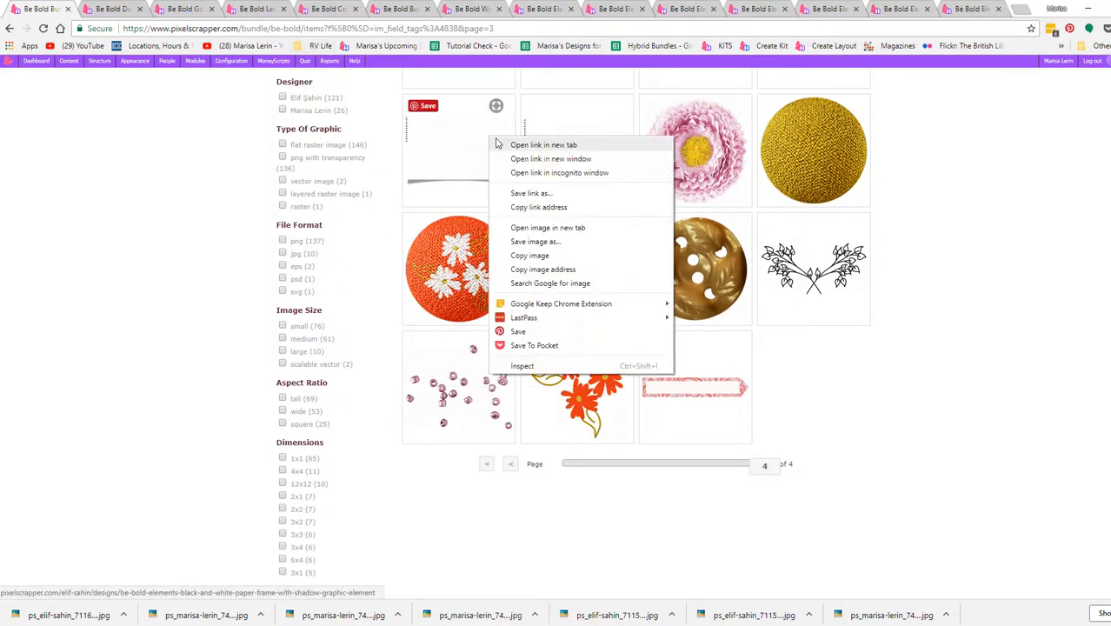
left_click(519, 145)
left_click(975, 10)
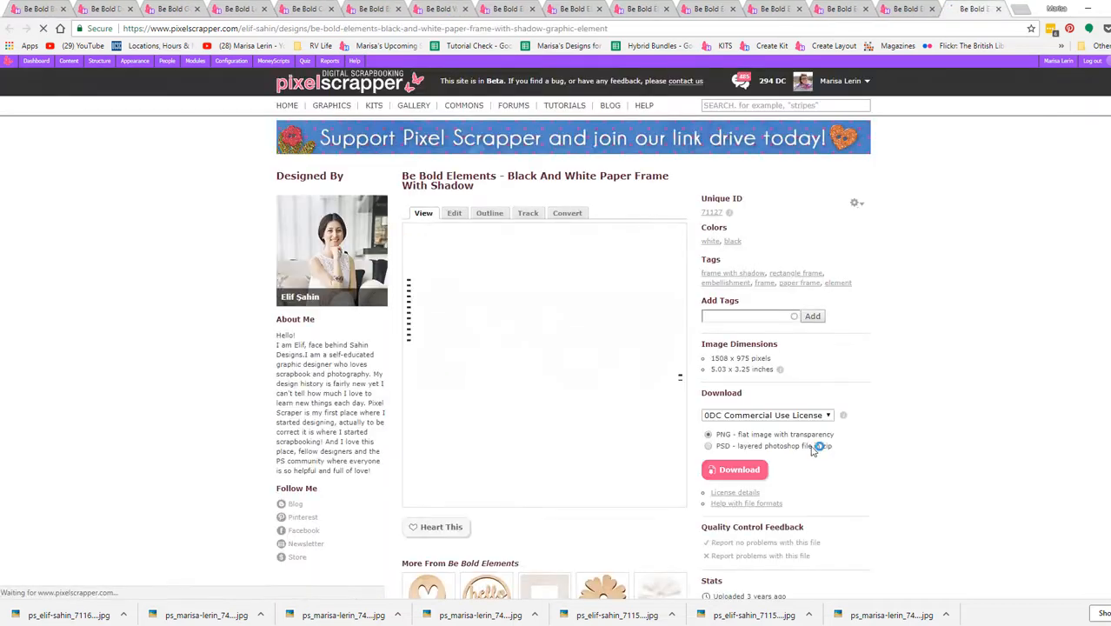
left_click(739, 470)
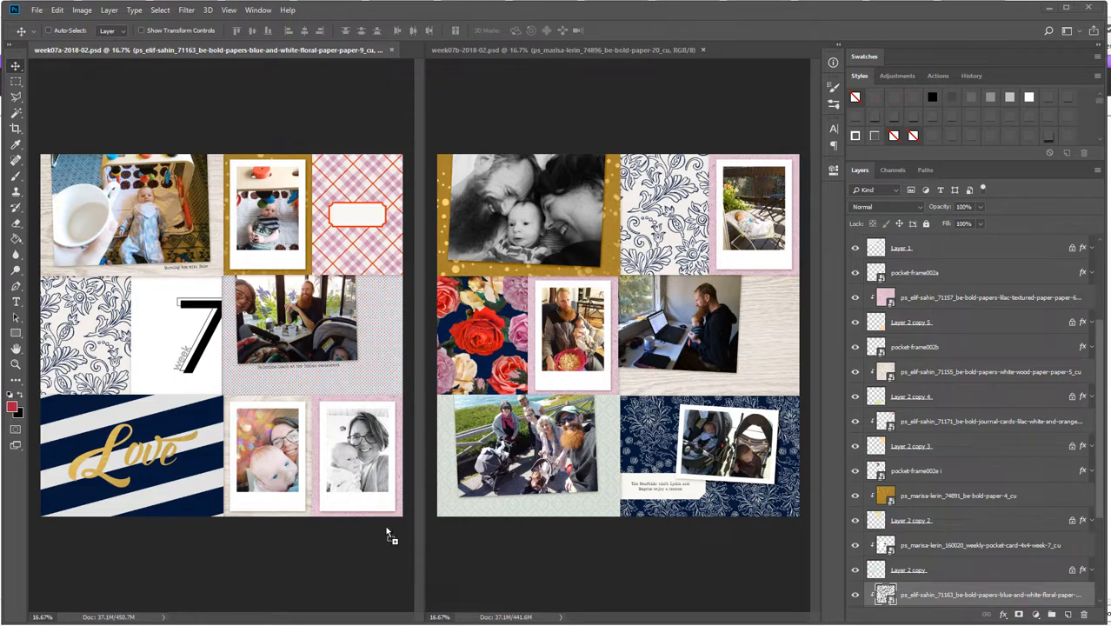
Switch back to Photoshop, place the sahindesigns-bebold-frame-adjustshadow file on top of week07b and move it over the stroller photo
left_click_drag(387, 528, 655, 475)
key("Return")
scroll(923, 293, "up", 1)
left_click_drag(926, 268, 930, 242)
left_click_drag(650, 344, 755, 451)
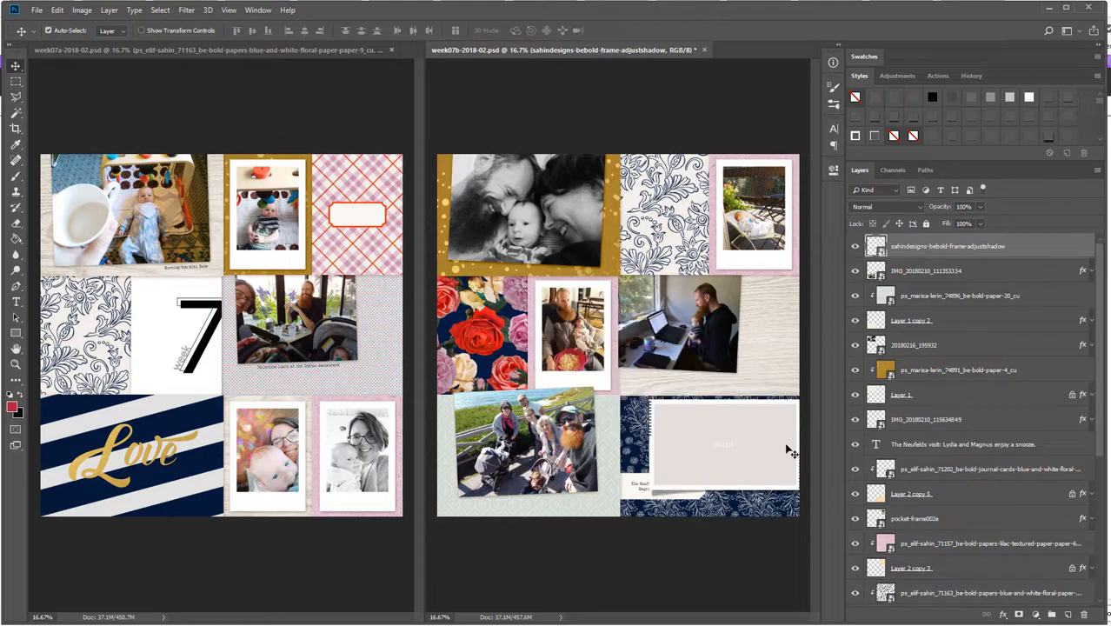
Scale the paper frame to about 82% and rotate it about 3.5° to cover the stroller photo in the lower-right pocket
key("ctrl+t")
left_click_drag(638, 392, 645, 384)
left_click_drag(799, 510, 772, 491)
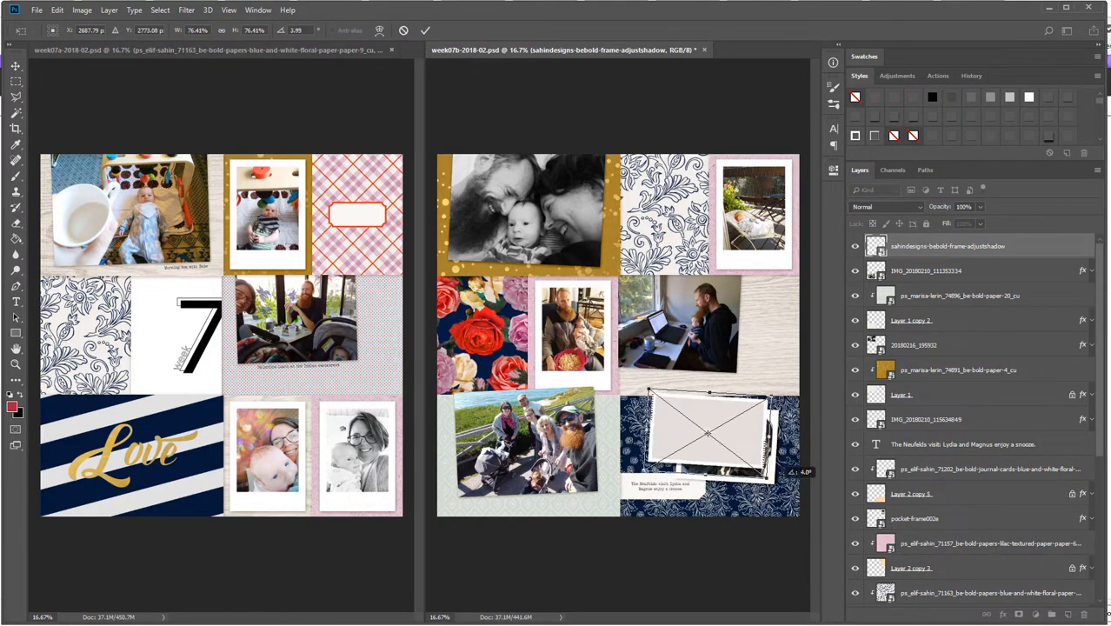
left_click_drag(735, 448, 751, 458)
left_click_drag(658, 483, 649, 485)
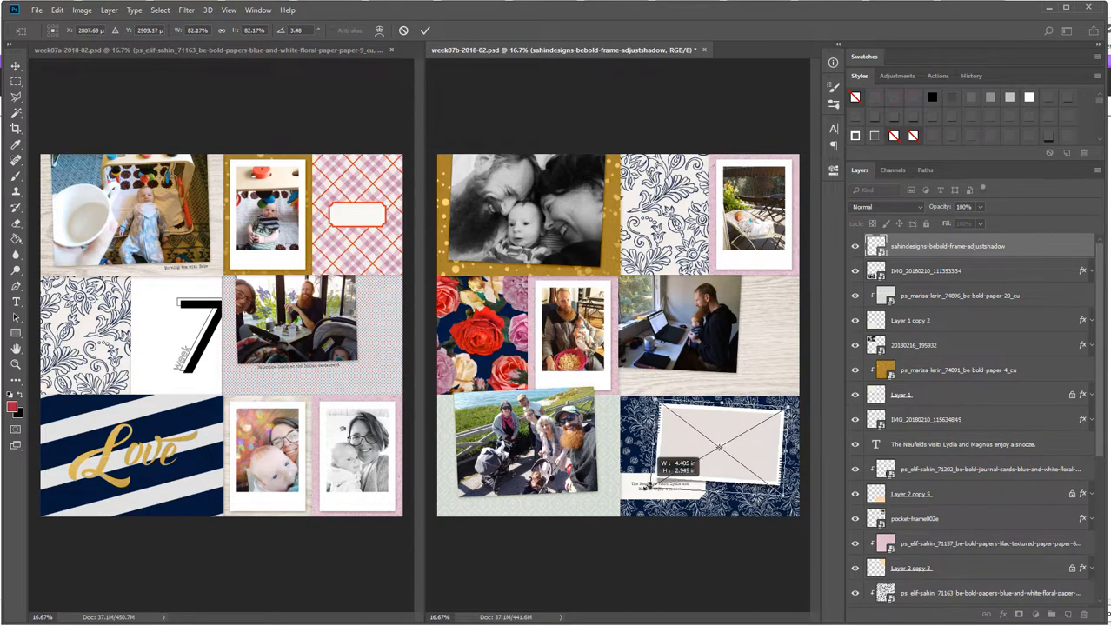
key("Return")
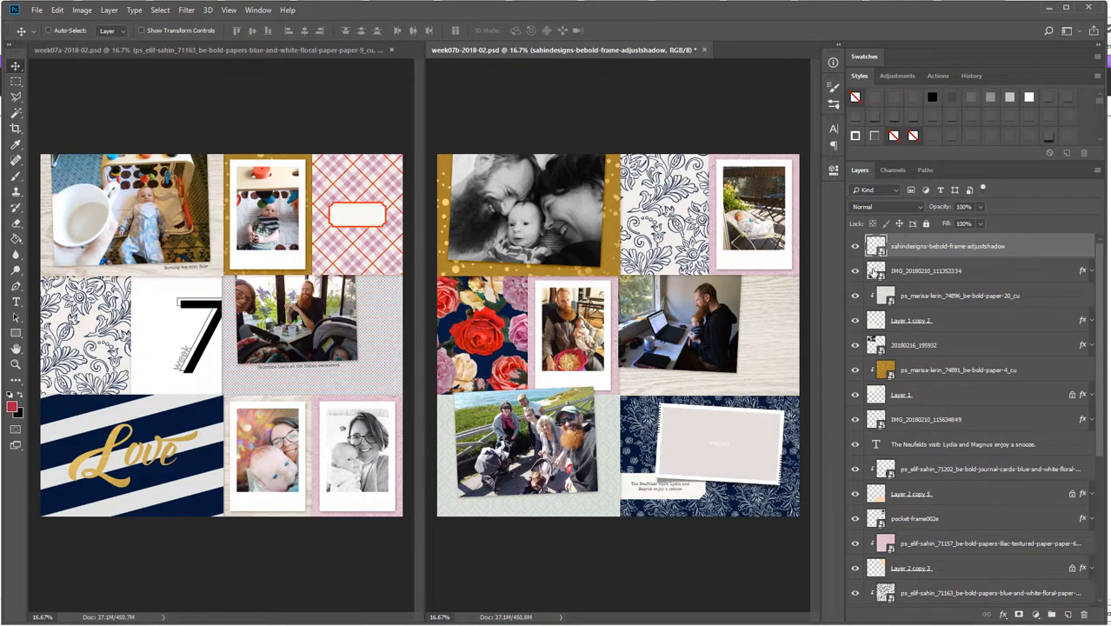
Open the frame smart object's contents and place IMG_20180210_115634849 clipped to the photo layer, replacing the clip-your-photo-here placeholder
left_click(873, 271)
double_click(875, 247)
key("z")
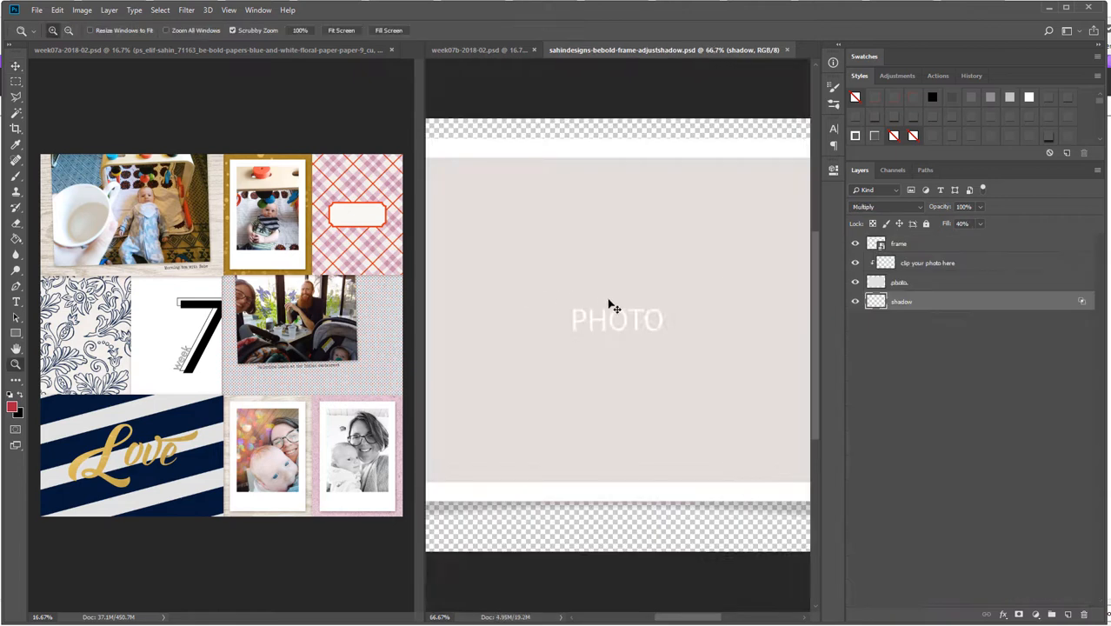
left_click(610, 301, "alt")
left_click(610, 302, "alt")
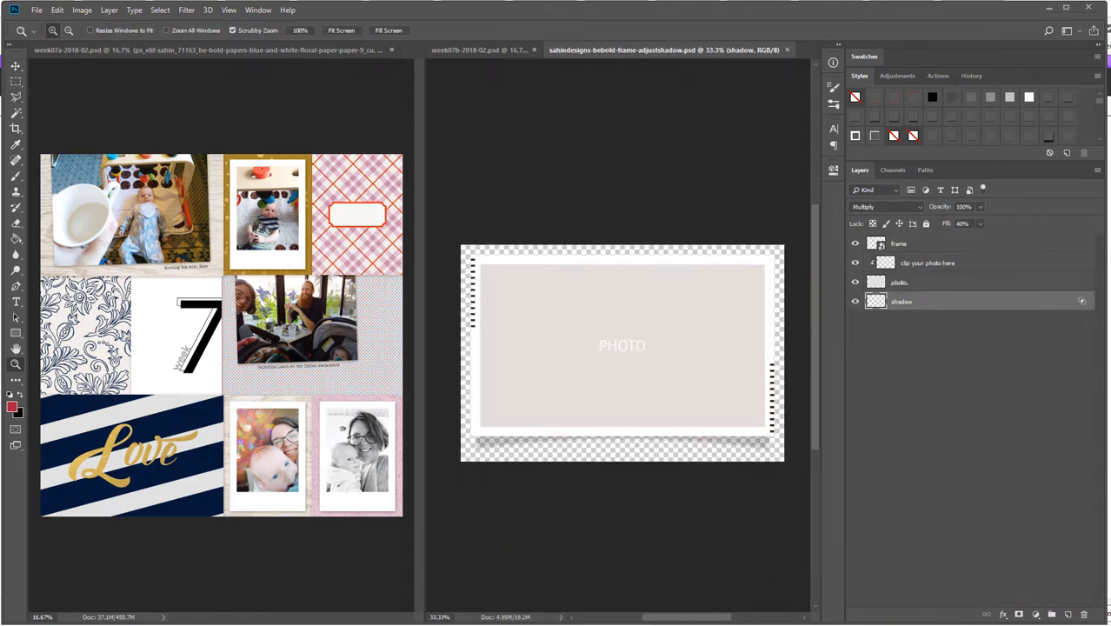
left_click_drag(2, 365, 554, 365)
key("Return")
left_click_drag(904, 306, 906, 283)
left_click(887, 271, "alt")
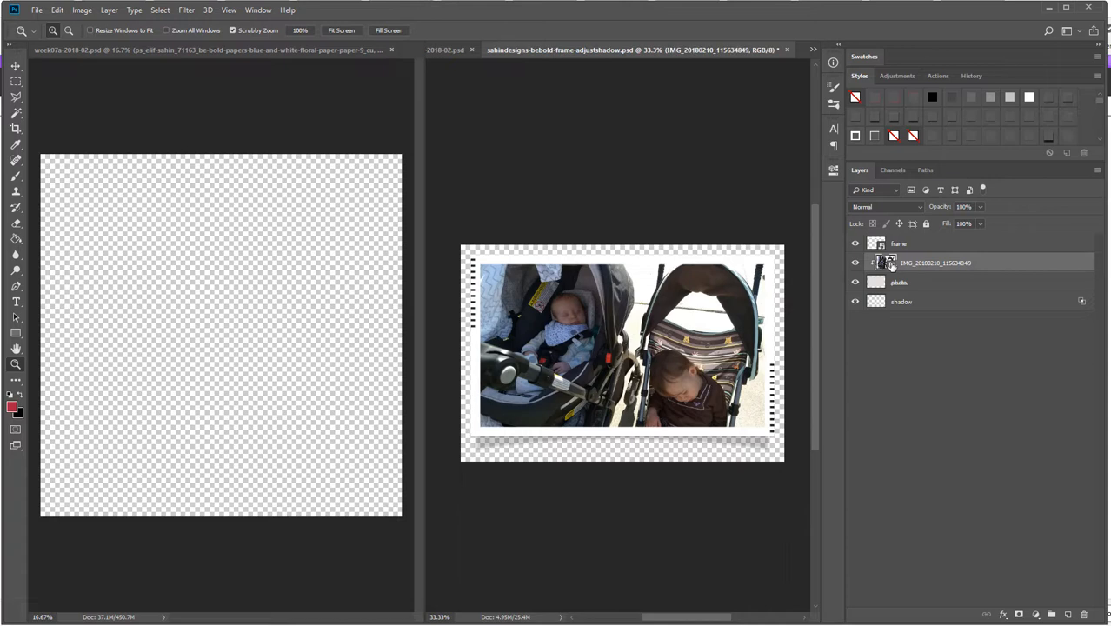
Save and close the frame's smart object contents and return to the week07b page
left_click(786, 50)
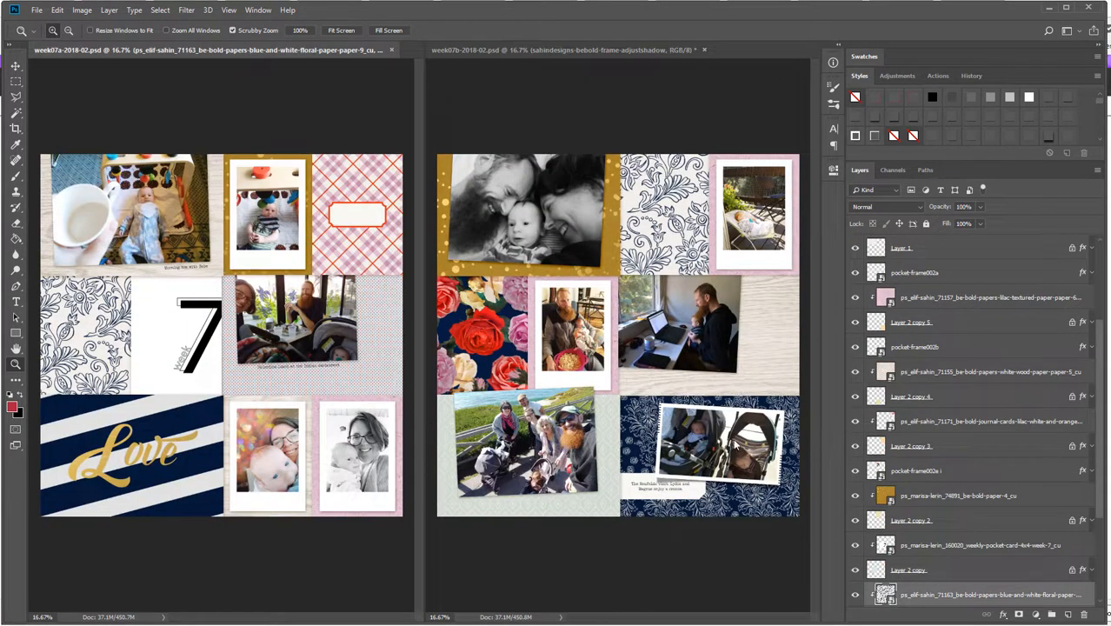
left_click(715, 450)
left_click(715, 450, "alt")
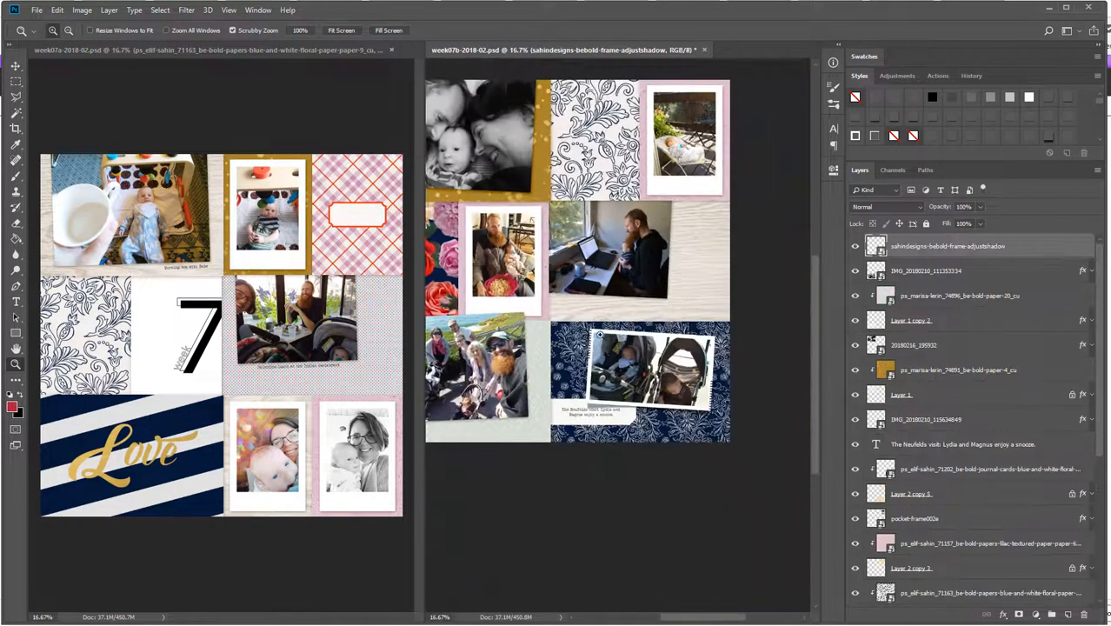
left_click_drag(607, 330, 676, 408)
key("v")
right_click(709, 426)
left_click(723, 435)
left_click_drag(723, 436, 723, 434)
left_click(901, 271)
key("Delete")
key("ctrl+z")
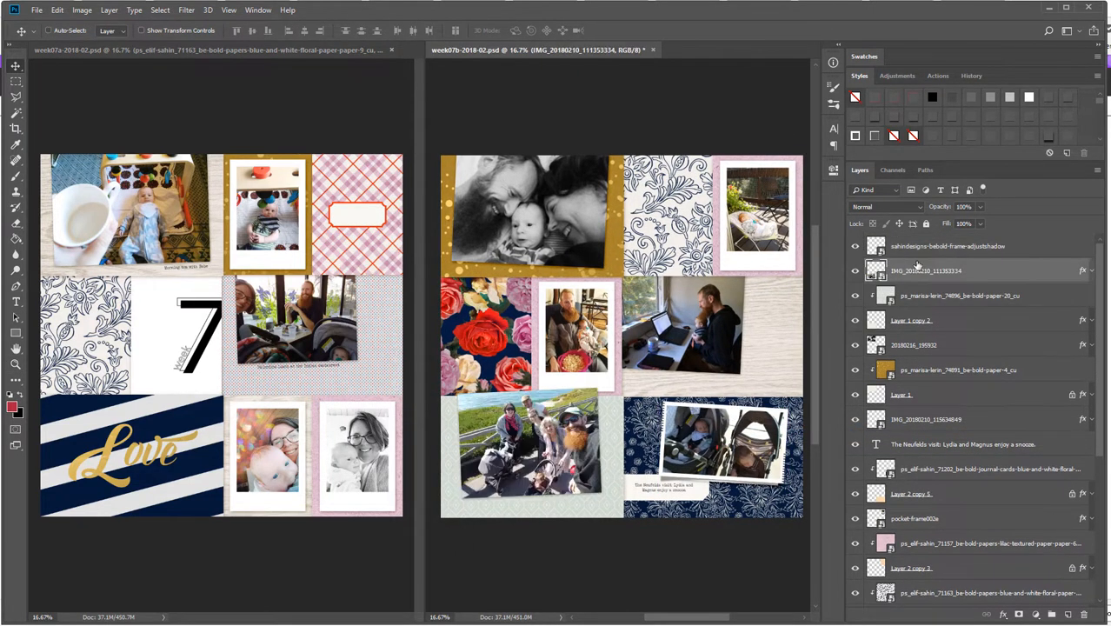
Delete the redundant IMG_20180210_115634849 stroller photo layer from week07b, keeping the framed version
right_click(711, 443)
left_click(726, 461)
key("Delete")
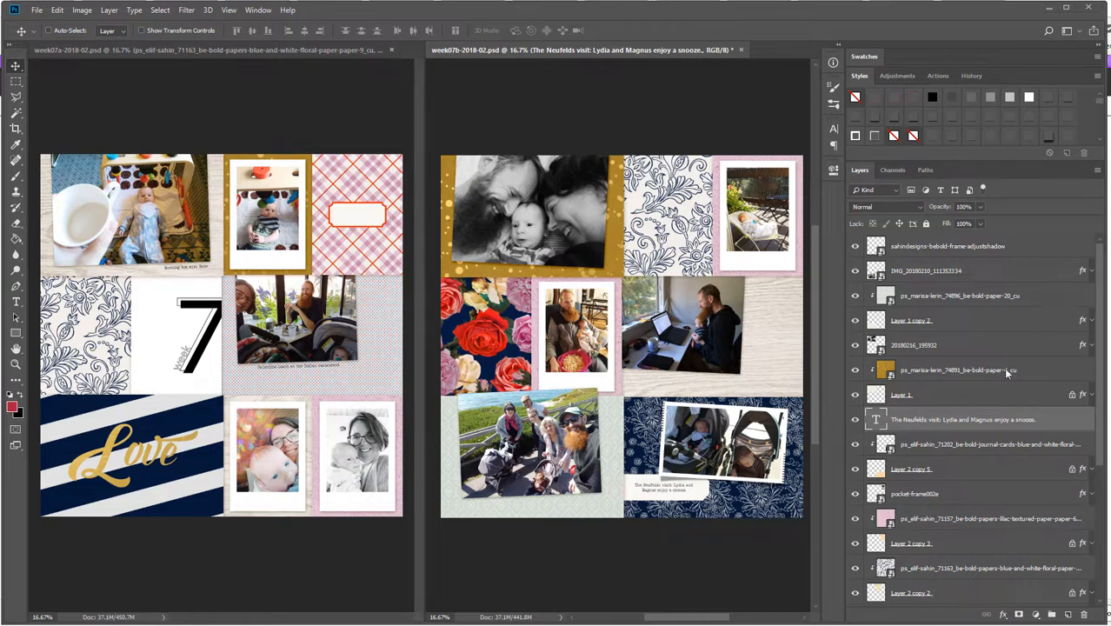
Place the be-bold-leaf and lilac paper accordion flower above the frame layer and cluster them on the blue floral pocket beside the black-and-white photo
left_click(971, 250)
left_click_drag(1110, 252, 632, 259)
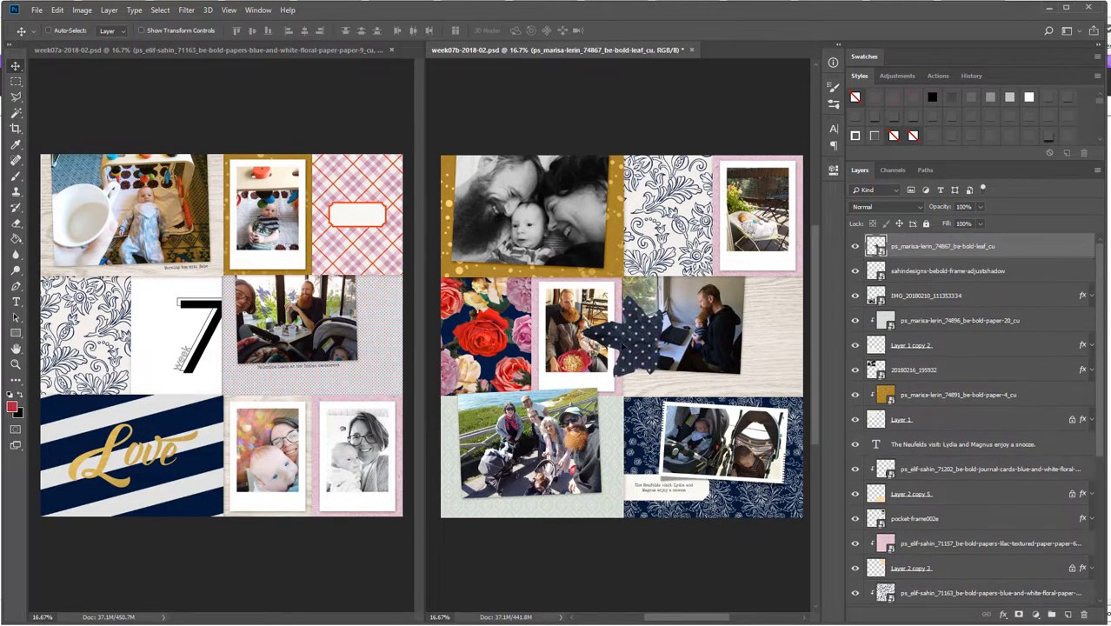
left_click_drag(633, 335, 665, 243)
left_click_drag(1110, 261, 739, 278)
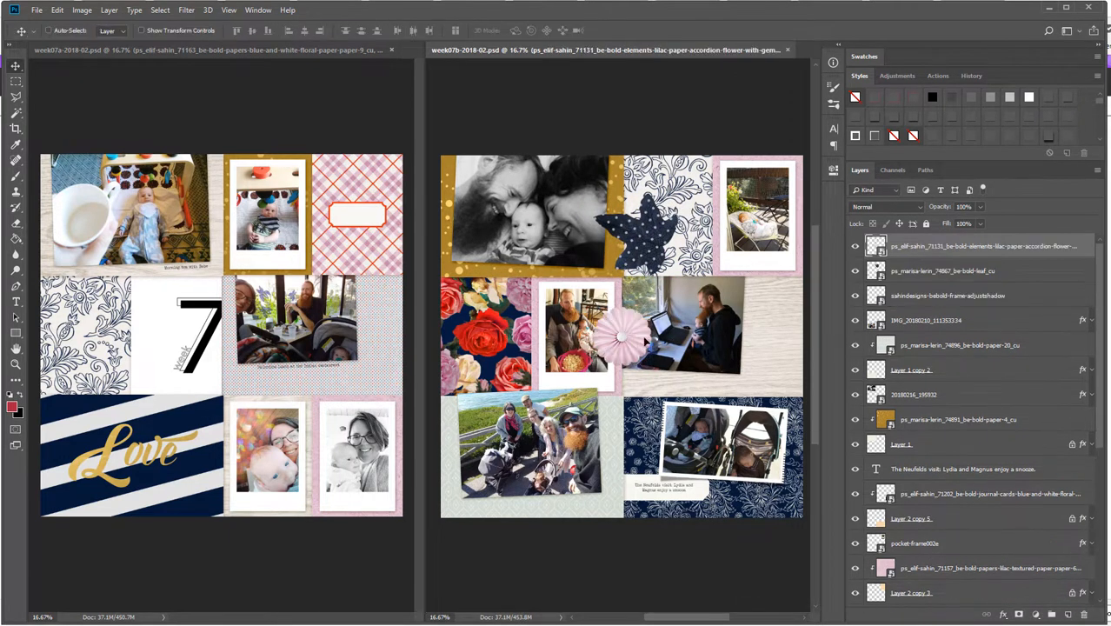
left_click_drag(628, 352, 645, 212)
Apply the drop shadow style to both the lilac flower and the polka-dot leaf layers
left_click(980, 270, "shift")
left_click(1049, 98)
left_click(1092, 246, "alt")
Place the wooden heart speech bubble on the leaf cluster, give it the drop shadow style and move its layer below the lilac flower
left_click(991, 249)
key("Return")
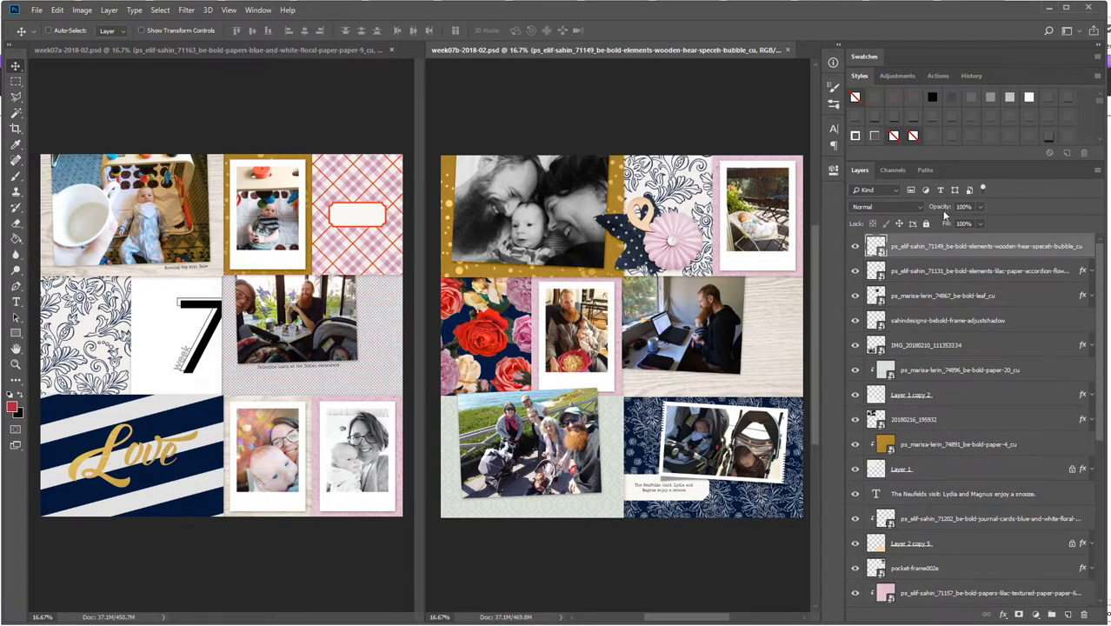
left_click(1048, 98)
left_click(1092, 246)
left_click_drag(1024, 248, 963, 278)
Place the gold-and-white string element on week07b and transform it to run through the leaf, heart and flower cluster
left_click_drag(788, 239, 786, 241)
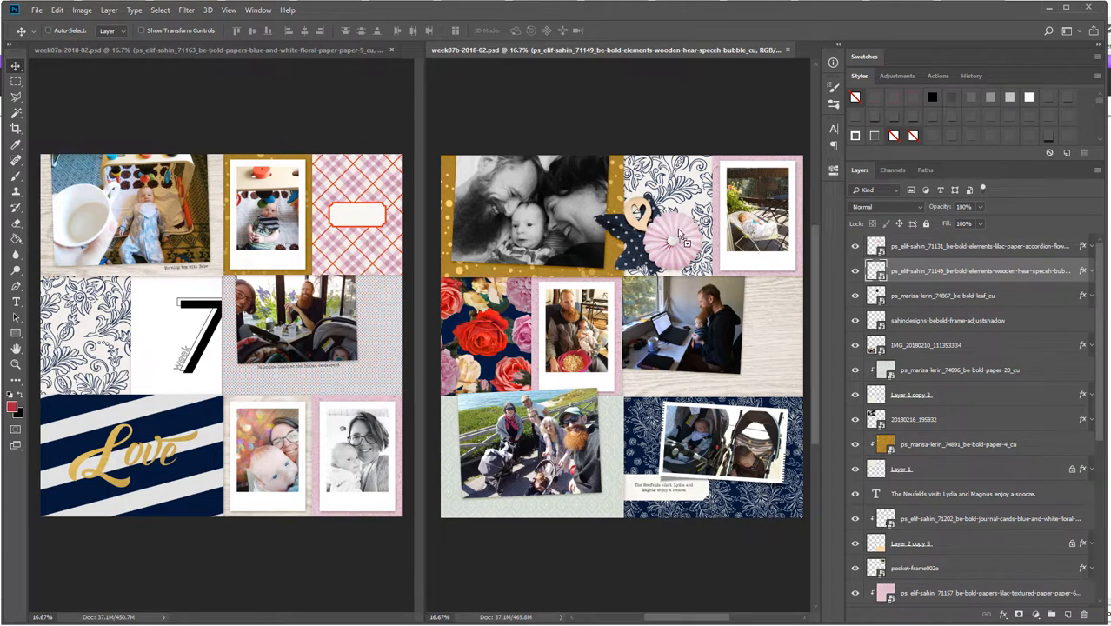
left_click_drag(680, 234, 680, 234)
key("Return")
left_click_drag(665, 237, 635, 234)
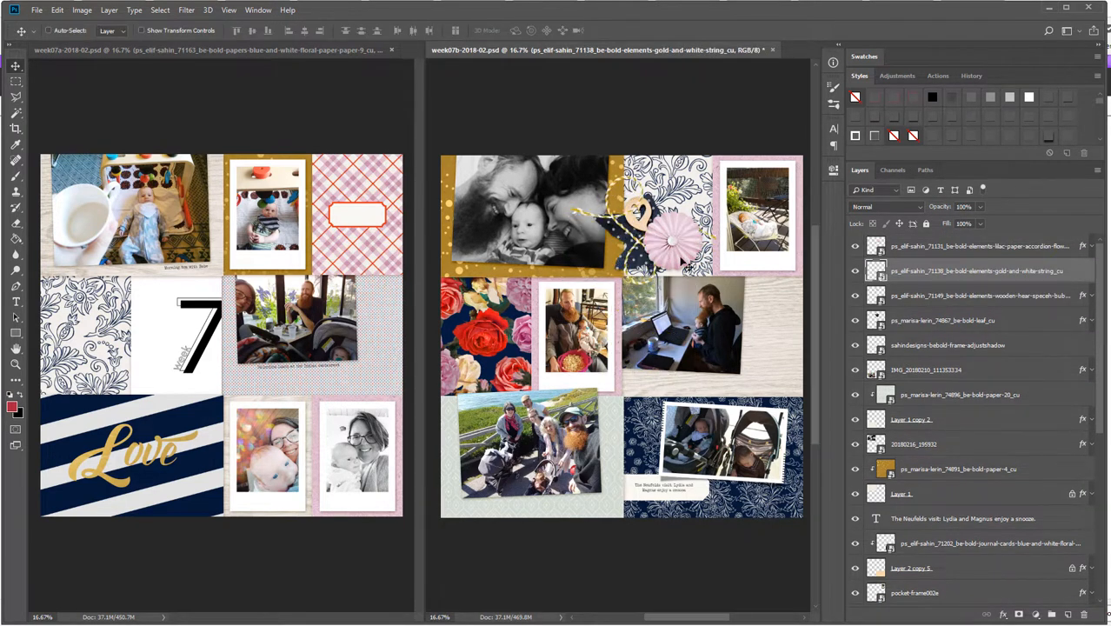
key("ctrl+t")
left_click_drag(730, 285, 484, 269)
key("Return")
left_click_drag(694, 212, 713, 215)
Move the string layer below the wooden heart, apply the drop shadow style and adjust its position behind the cluster
left_click_drag(940, 275, 942, 301)
left_click(1047, 98)
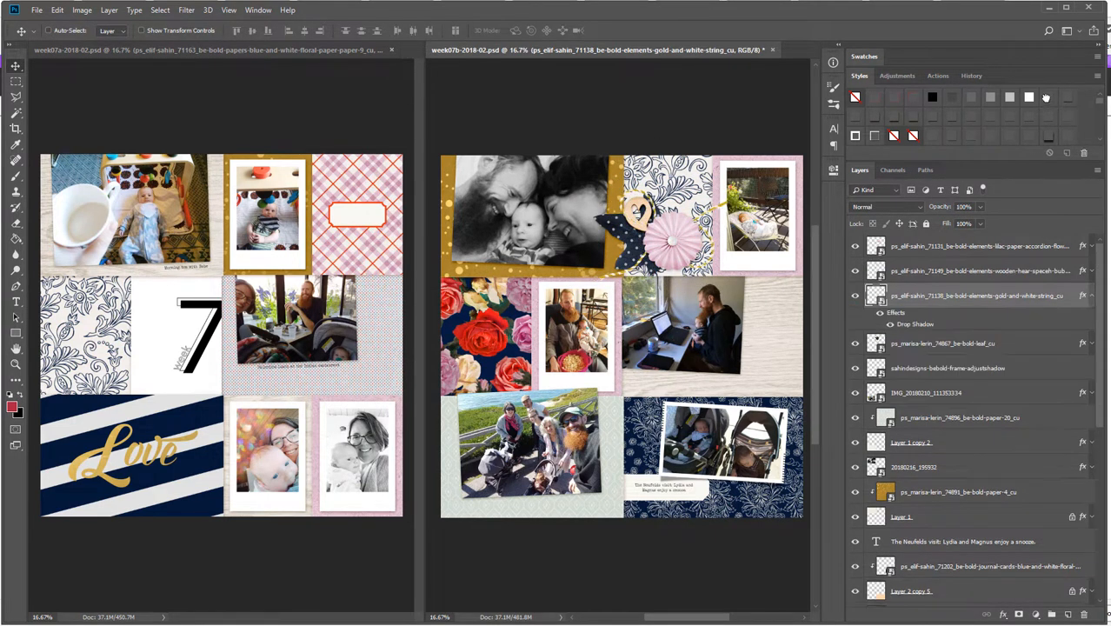
left_click_drag(715, 246, 710, 248)
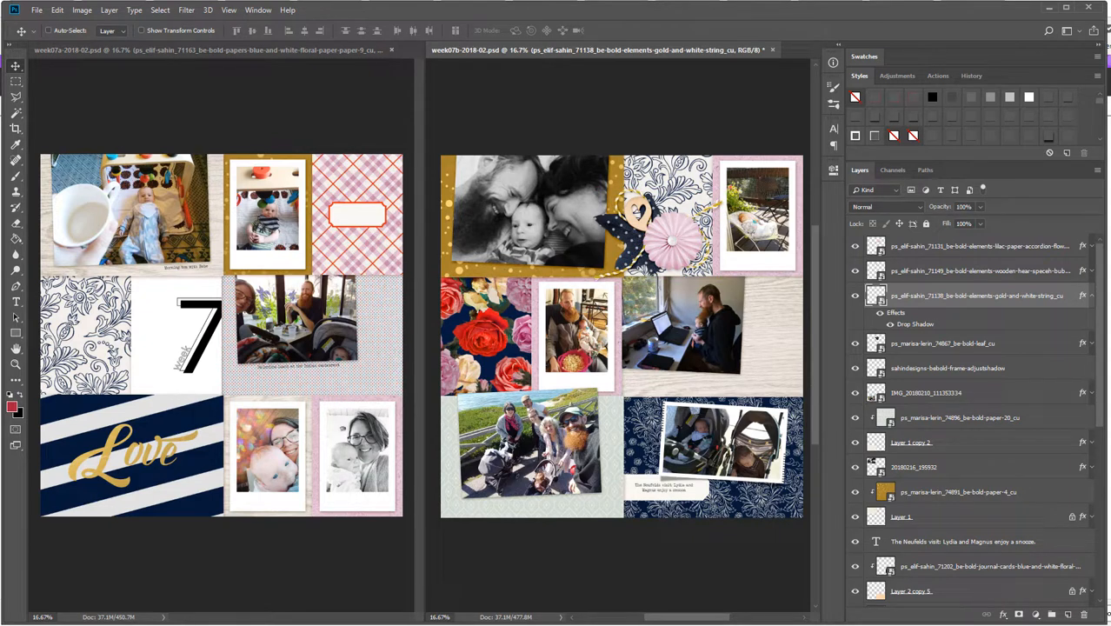
Move the morning tea caption on week07a onto the orange-bordered label of the plaid journal card
left_click(190, 271)
left_click_drag(190, 271, 360, 215)
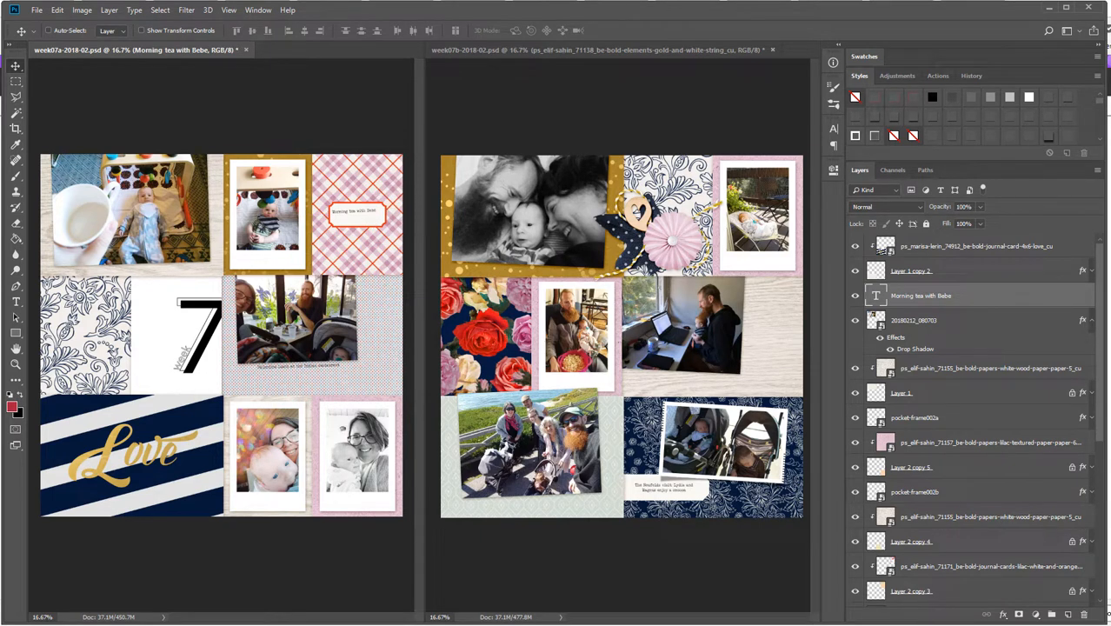
Place the be-bold-cork-star on week07b, apply the drop shadow style, scale it to about 27% and position it near the lilac flower
left_click_drag(2, 521, 638, 343)
left_click(1061, 99)
left_click(1092, 296)
key("ctrl+t")
left_click_drag(666, 383, 601, 314)
key("Return")
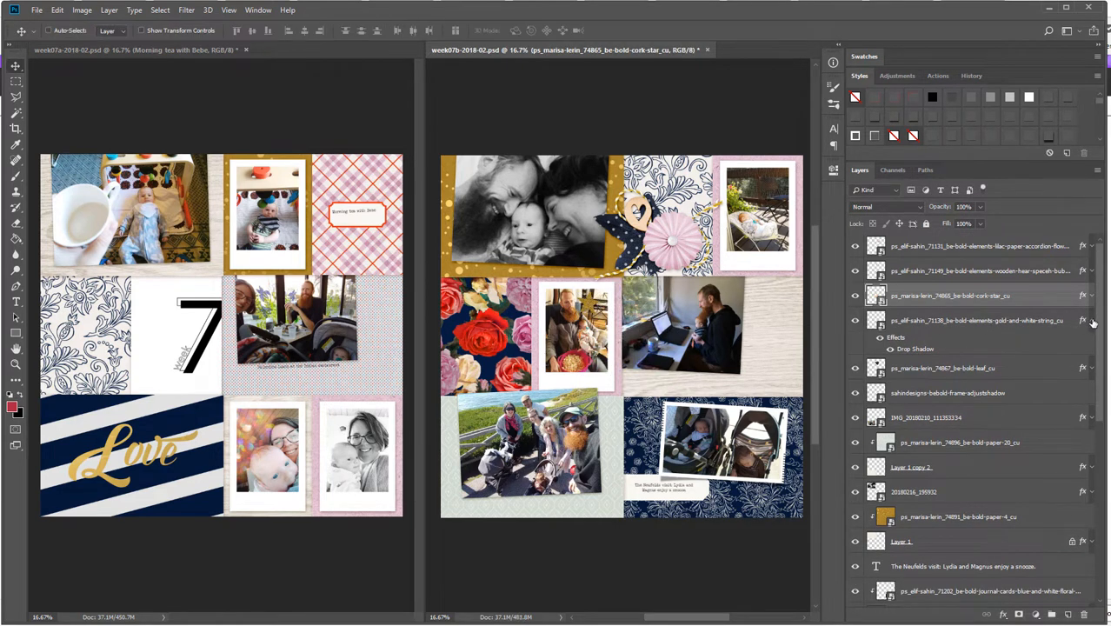
left_click(1092, 321)
left_click_drag(642, 208, 723, 222)
Duplicate the cork star twice, setting one copy above the wooden heart and the other beside the photos in the middle row
key("ctrl+j")
key("ctrl+t")
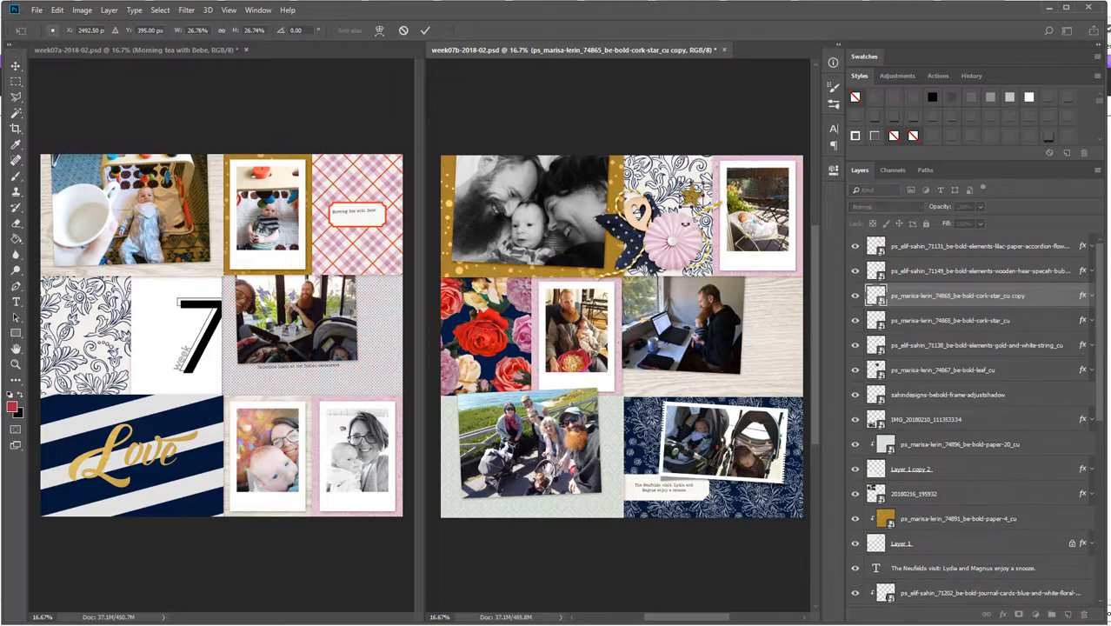
mouse_move(724, 221)
left_mouse_down()
mouse_move(726, 206)
mouse_move(720, 225)
left_mouse_up()
key("Return")
left_click_drag(663, 181, 637, 193)
key("ctrl+j")
left_click_drag(717, 219, 705, 345)
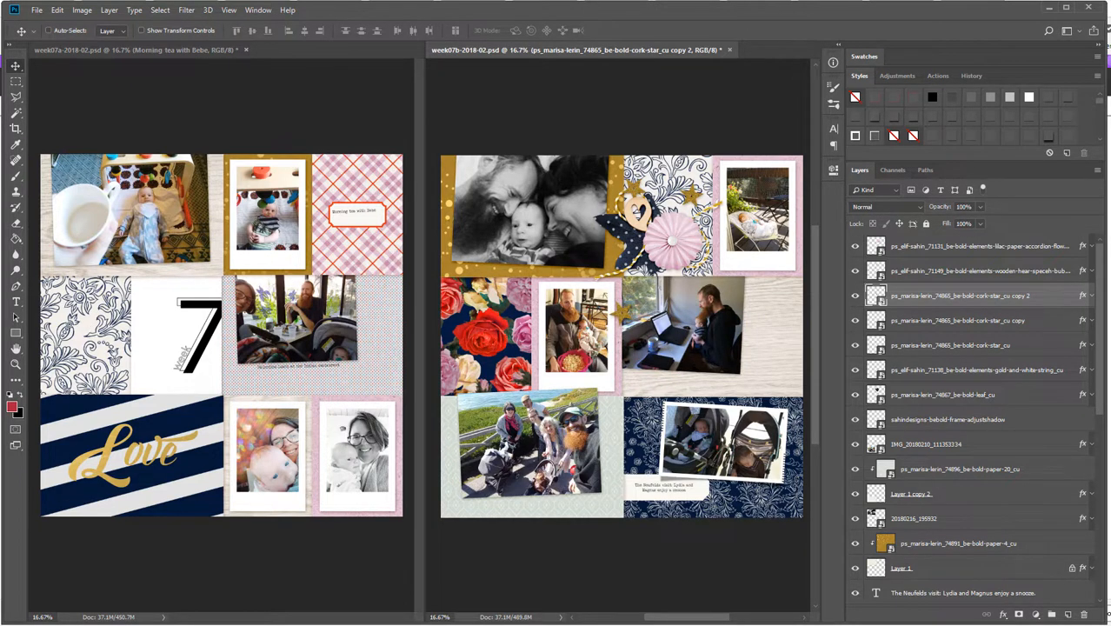
Place be-bold-butterfly-04 on week07a, move it onto the plaid card's label and apply the drop shadow style
left_click_drag(2, 299, 356, 297)
left_click_drag(263, 363, 244, 350)
key("Return")
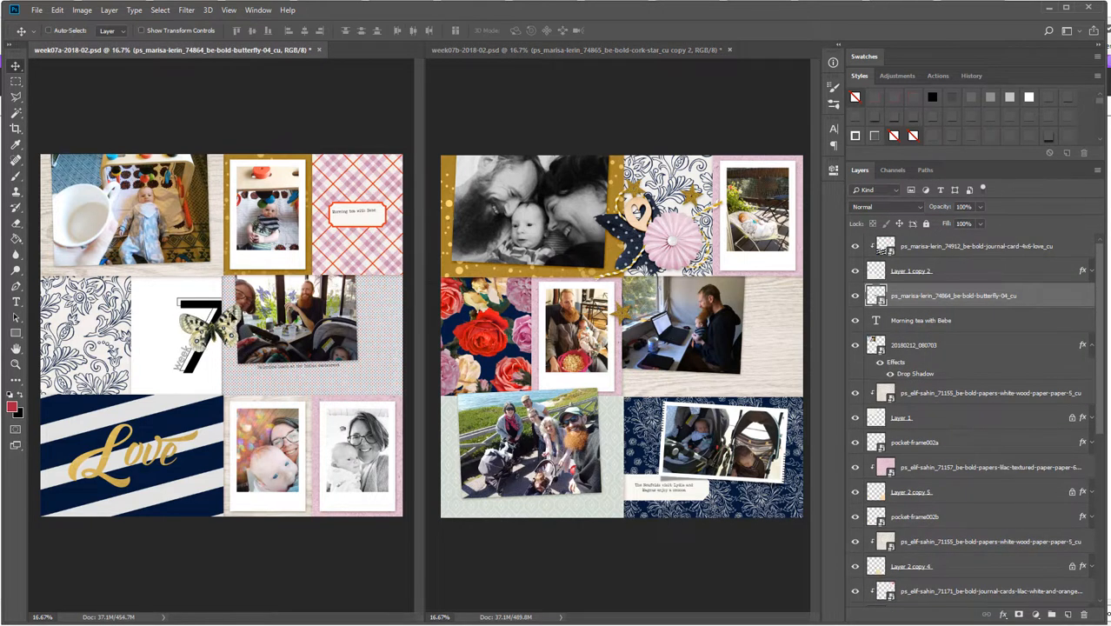
left_click_drag(226, 309, 362, 212)
left_click(1055, 100)
Rotate the butterfly over the label's corner and shift the morning tea caption clear of it
key("ctrl+t")
left_click_drag(366, 254, 381, 223)
key("Return")
right_click(372, 210)
left_click(378, 216)
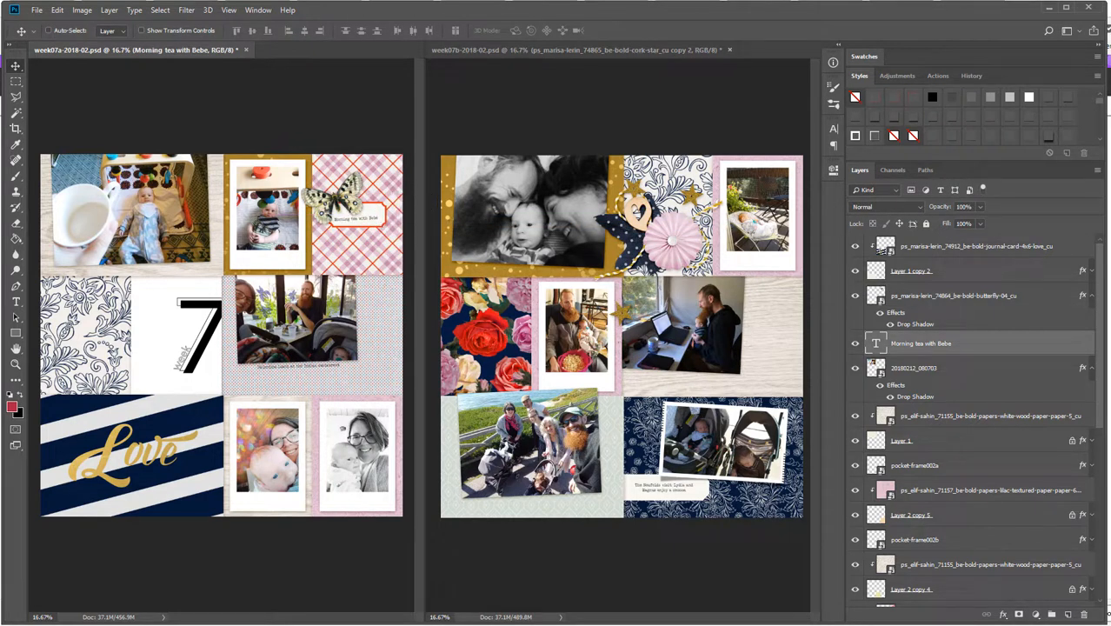
Place the be-bold-doily on week07a and move its layer beneath the Valentine lunch photo
right_click(290, 324)
left_click(317, 344)
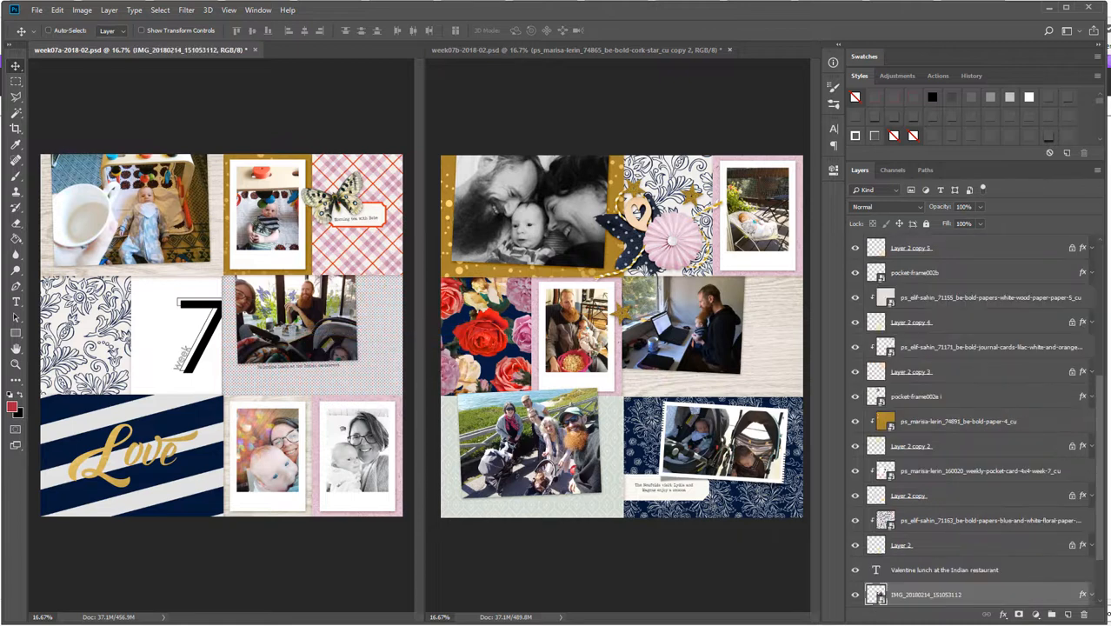
key("ctrl+t")
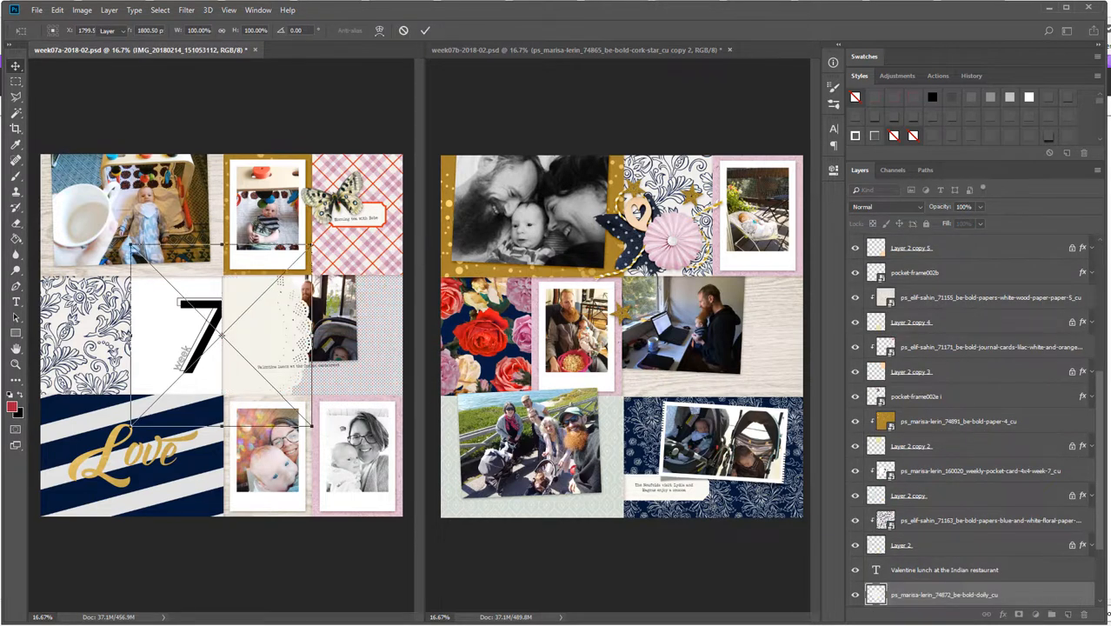
key("Return")
scroll(1017, 506, "down", 3)
left_click_drag(986, 494, 984, 525)
Apply the drop shadow style to the doily and position it so its lace edges peek out around the lunch photo
left_click_drag(359, 354, 411, 324)
left_click(1046, 92)
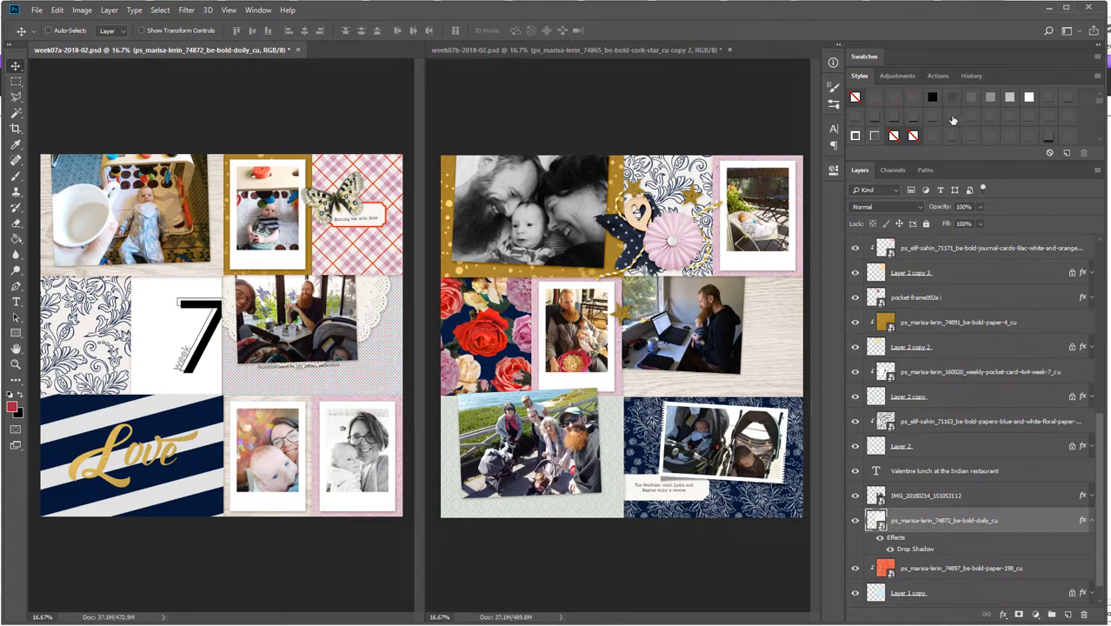
left_click(1091, 520)
left_click_drag(356, 333, 363, 339)
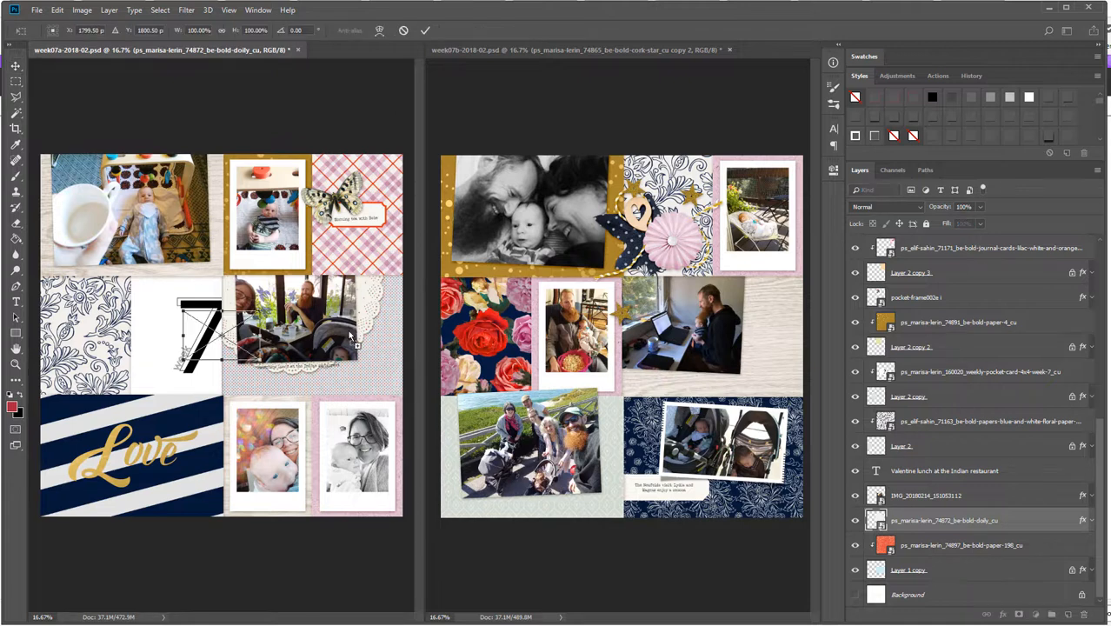
Place the mint-and-white label above the doily layer and transform it to sit beside the lunch photo's outer edge
key("Return")
left_click_drag(226, 332, 396, 336)
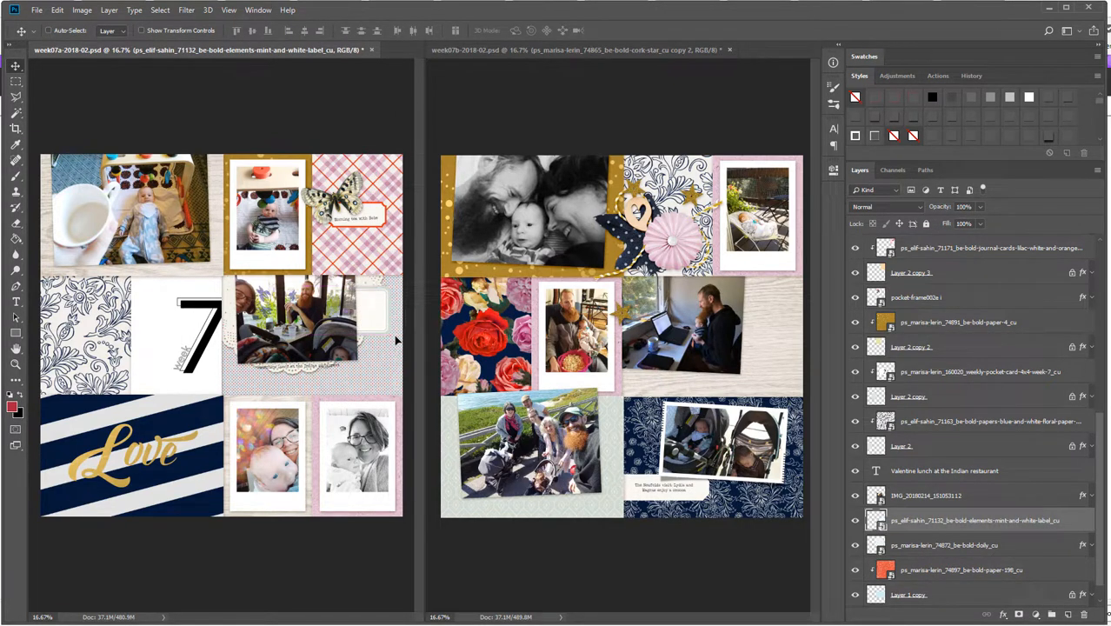
key("ctrl+t")
left_click_drag(405, 338, 401, 340)
key("Return")
Cut the Valentine lunch caption and paste it into a new text box about 0.7 by 0.88 in on the mint label
key("t")
left_click(322, 369)
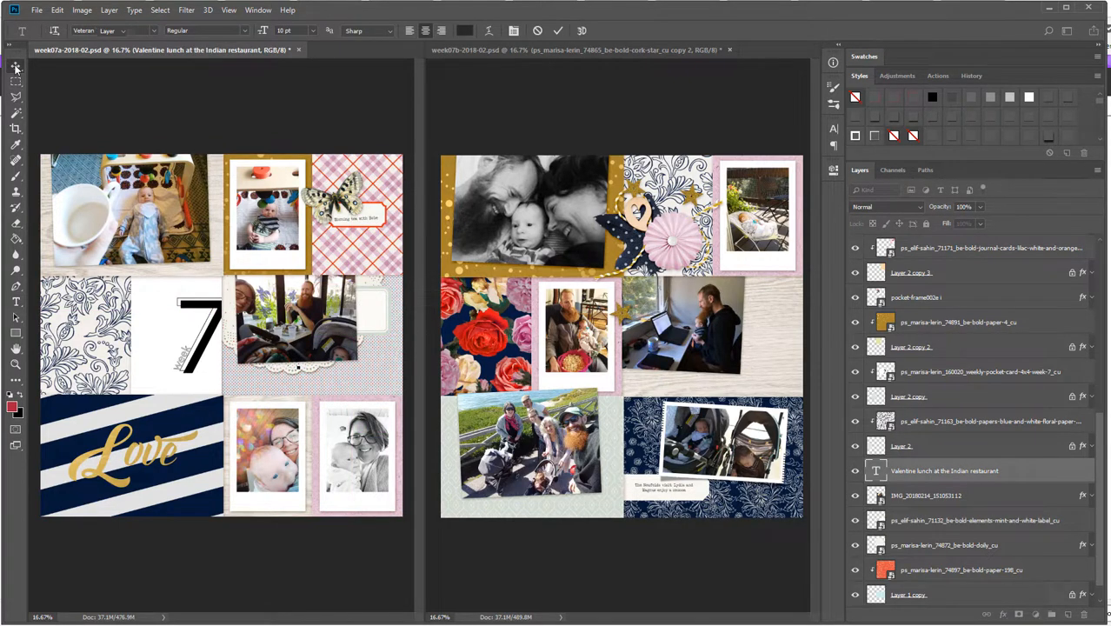
key("Escape")
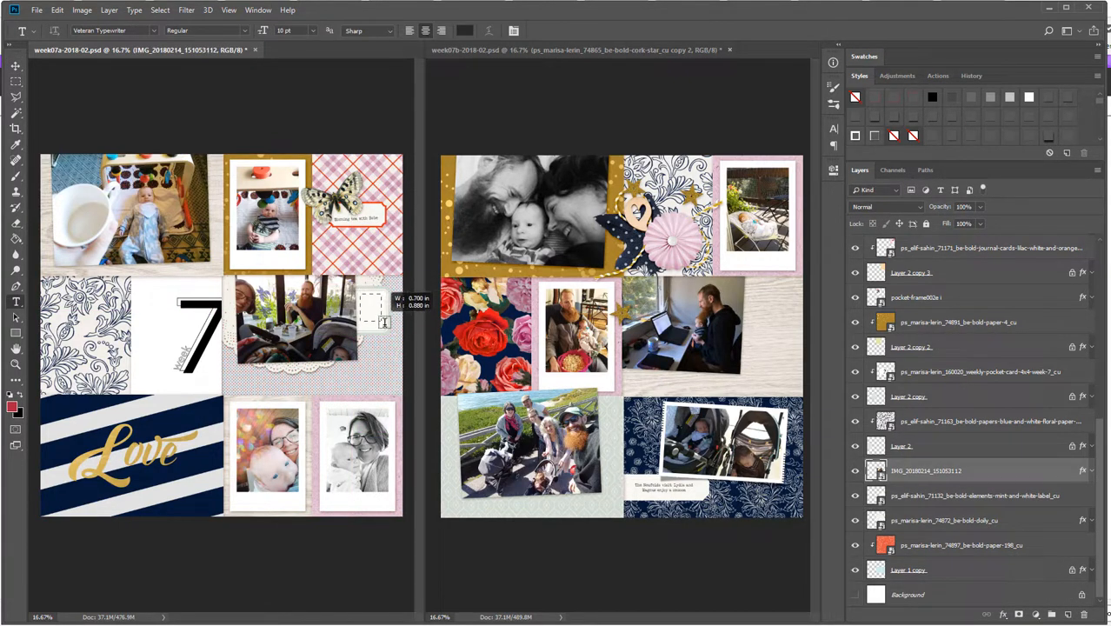
key("ctrl+v")
mouse_move(385, 322)
left_mouse_down()
mouse_move(390, 330)
mouse_move(374, 309)
mouse_move(405, 315)
mouse_move(394, 316)
left_mouse_up()
Rotate the Valentine lunch caption to run vertically and widen its text box to about 1.2 in
left_click(16, 66)
key("ctrl+t")
key("Return")
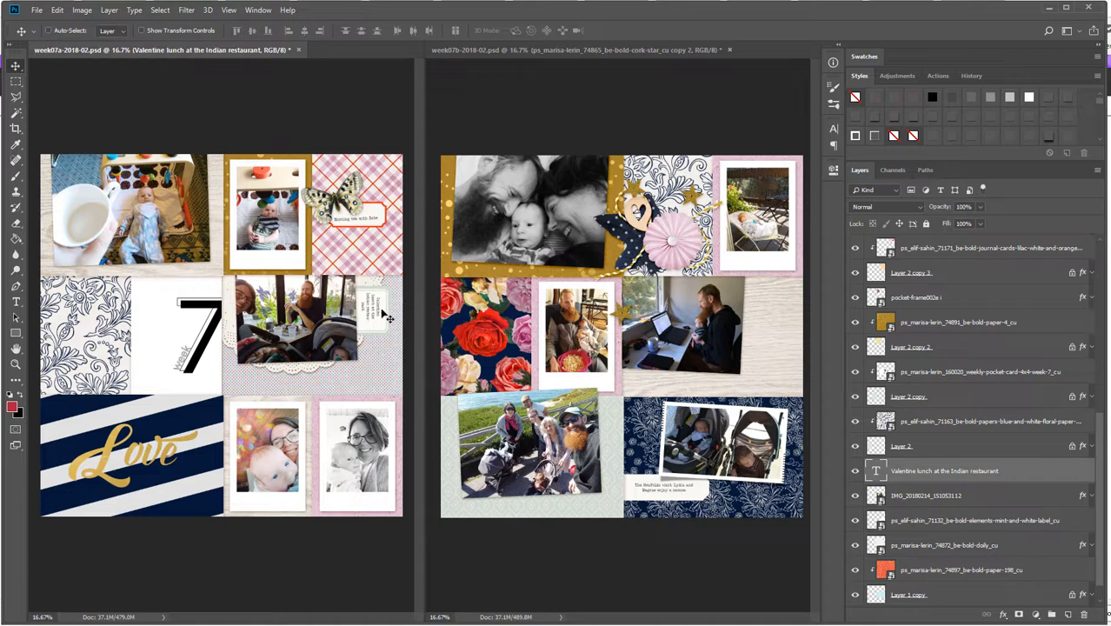
key("t")
left_click(364, 320)
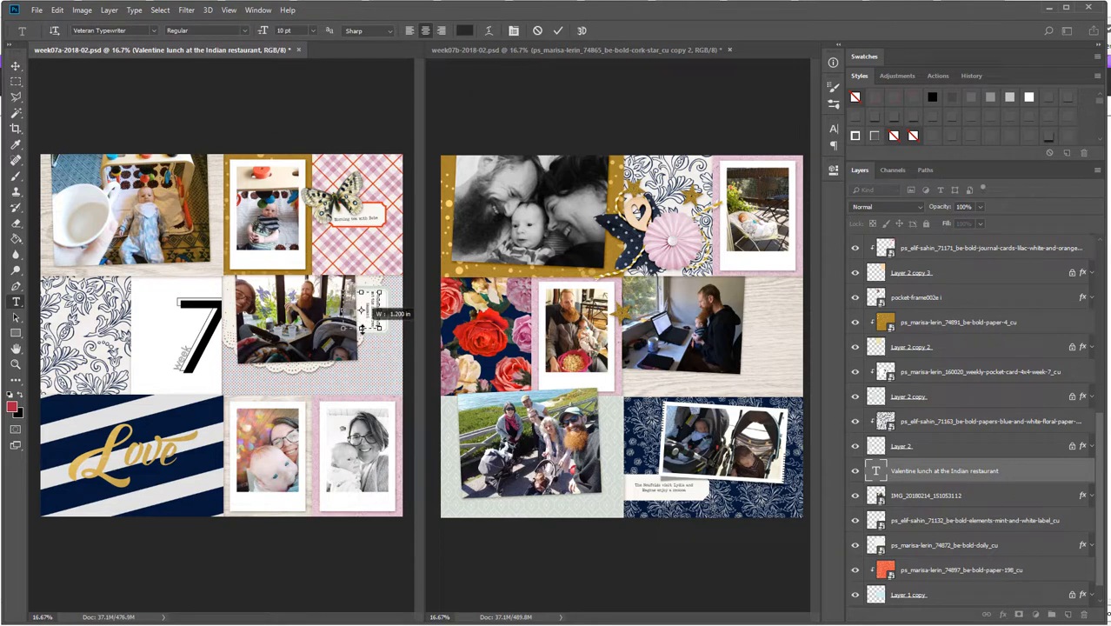
left_click(15, 66)
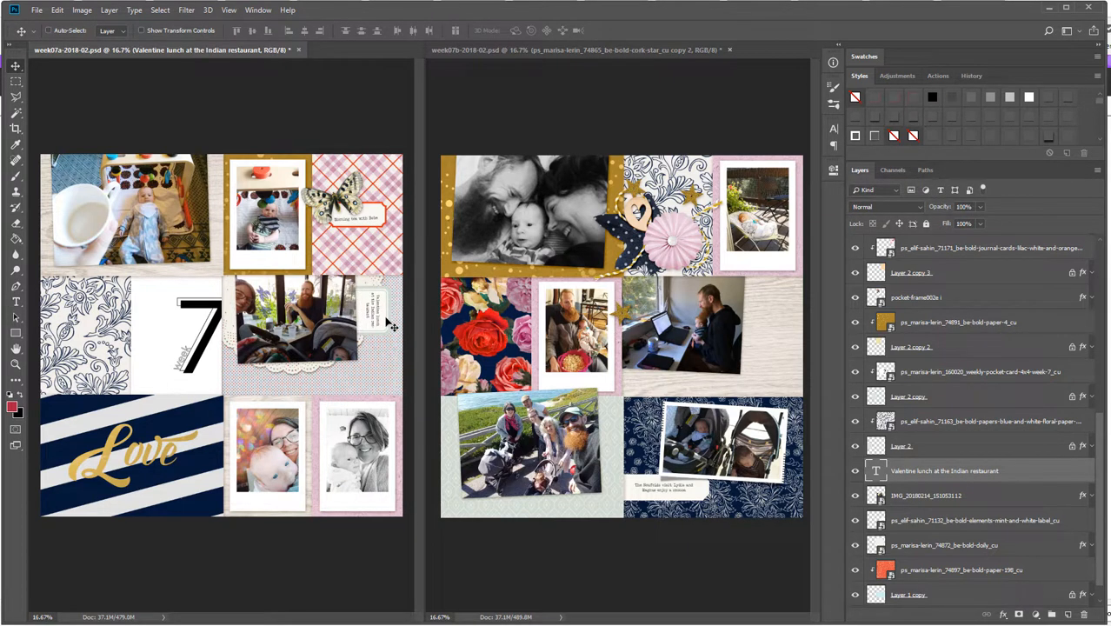
Left-align the Valentine lunch caption paragraph and reposition the text on the mint label
left_click(832, 129)
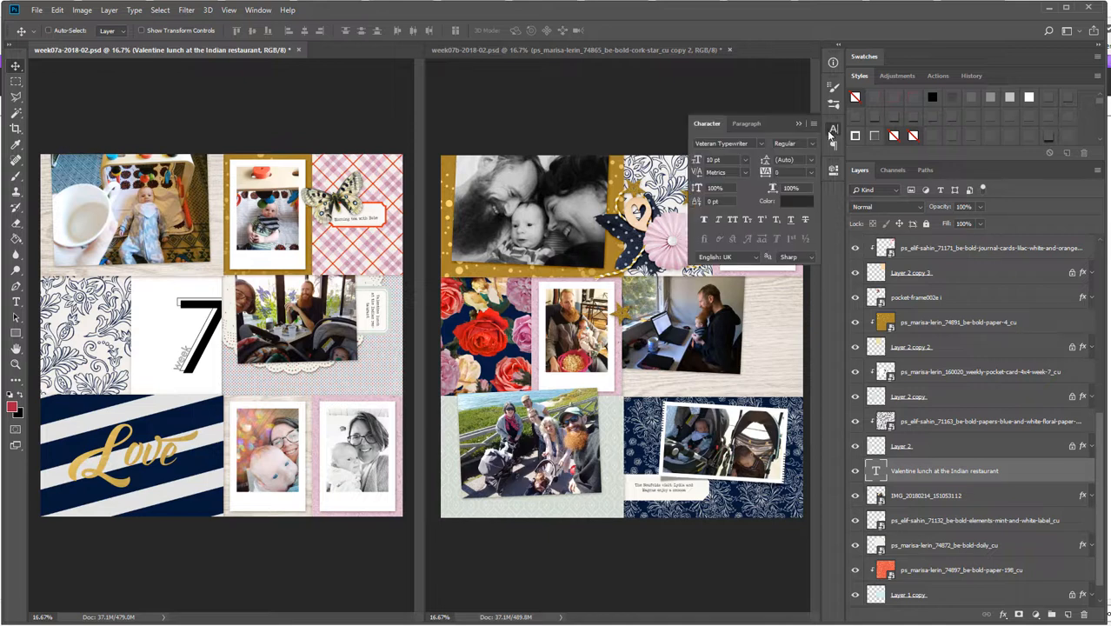
left_click(745, 124)
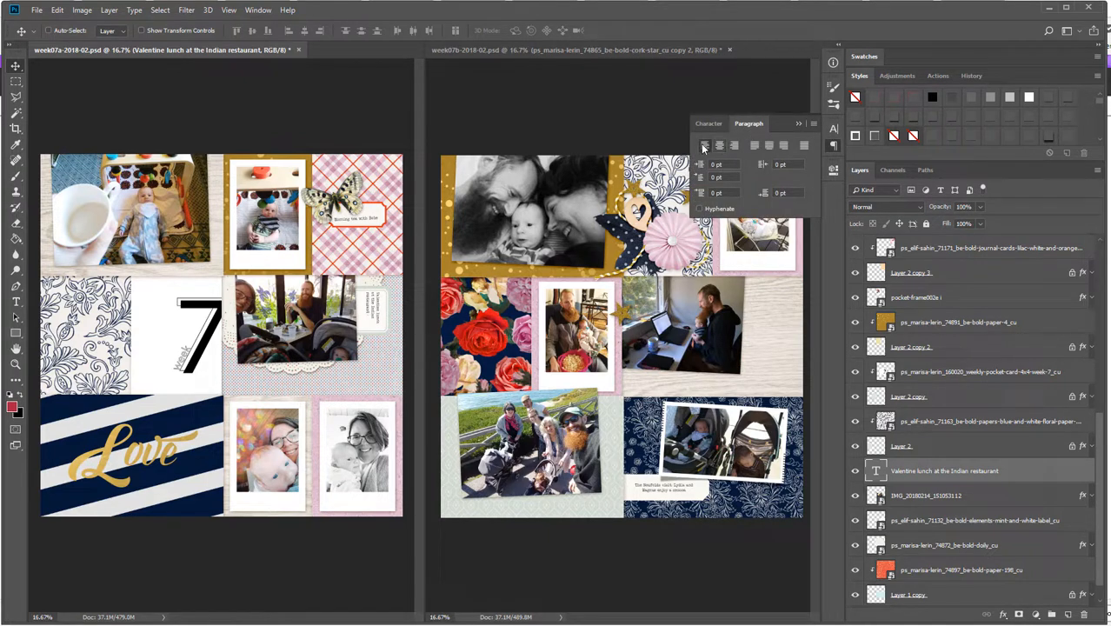
left_click(431, 304)
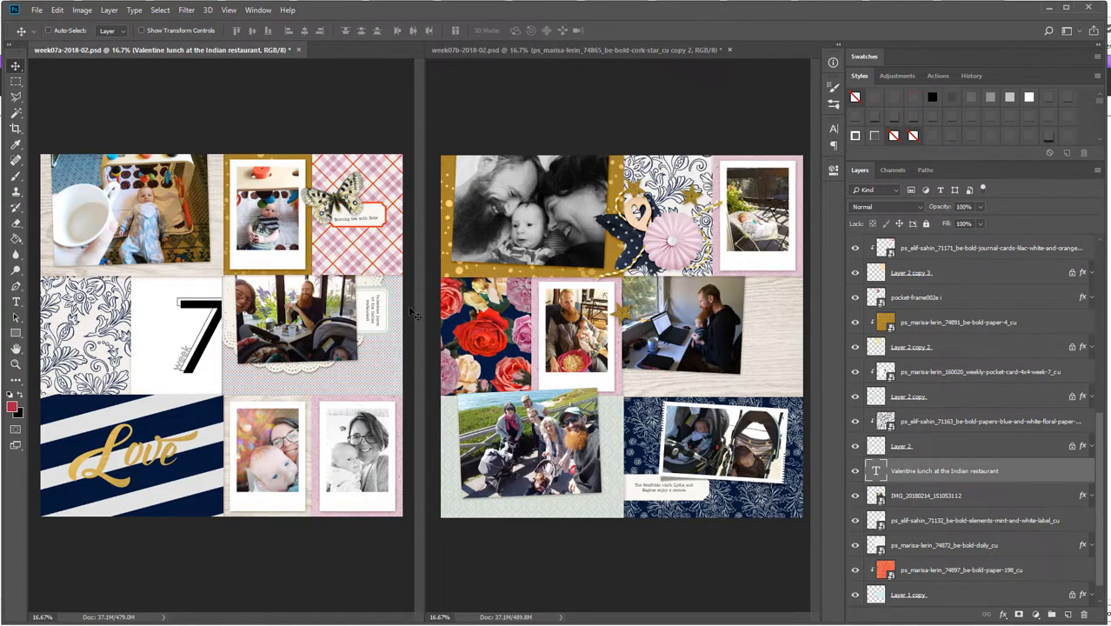
left_click_drag(414, 314, 385, 316)
Move the Valentine lunch caption layer below the IMG_20180214_151053112 photo layer
scroll(938, 444, "down", 2)
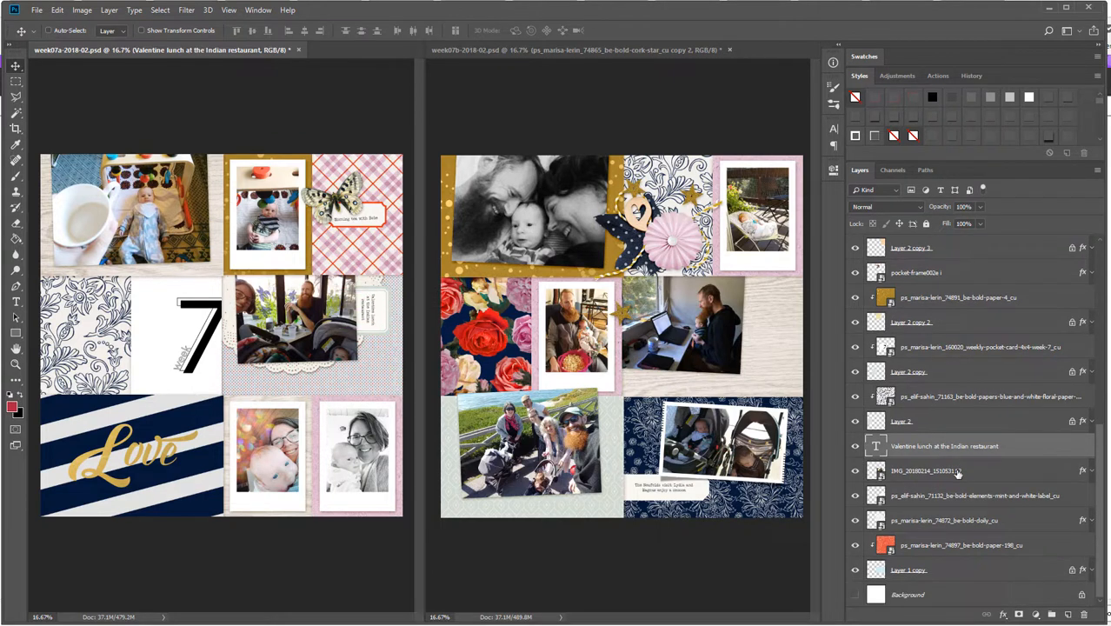
left_click(958, 473)
left_click(932, 442)
left_click_drag(939, 447, 937, 482)
Apply the drop shadow style to the mint-and-white label and nudge the label and its caption closer to the lunch photo
left_click(942, 496)
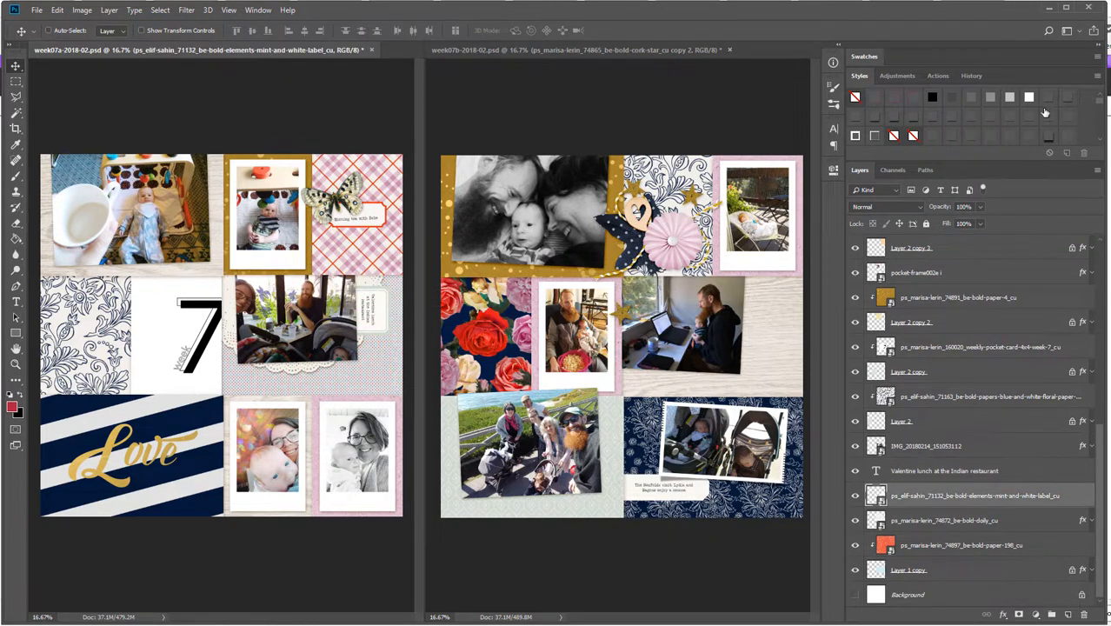
left_click(1000, 475)
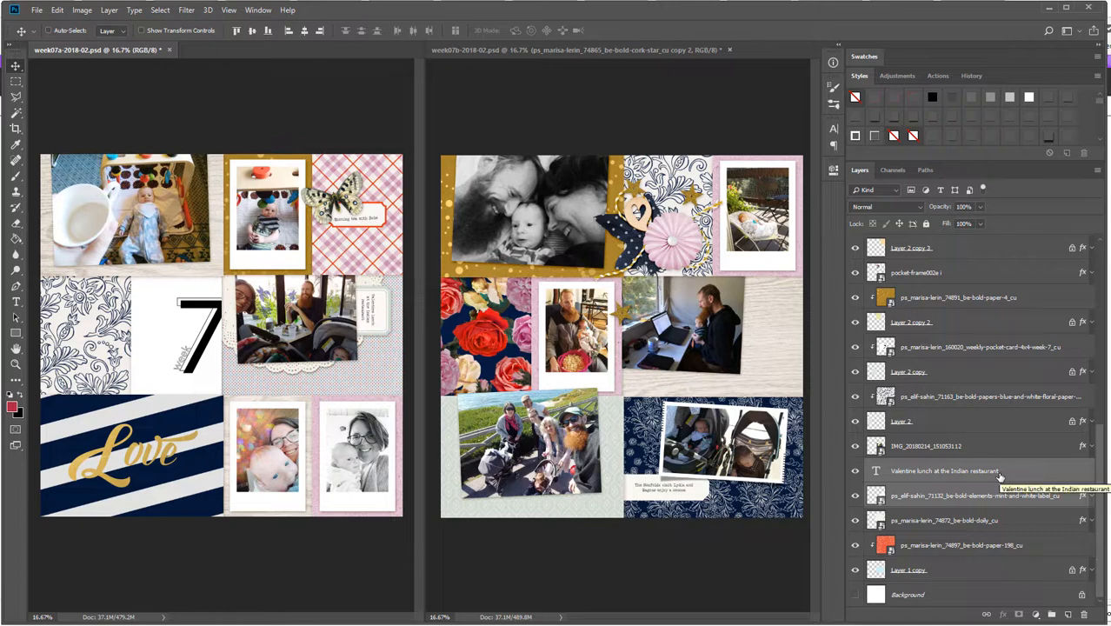
left_click(988, 497)
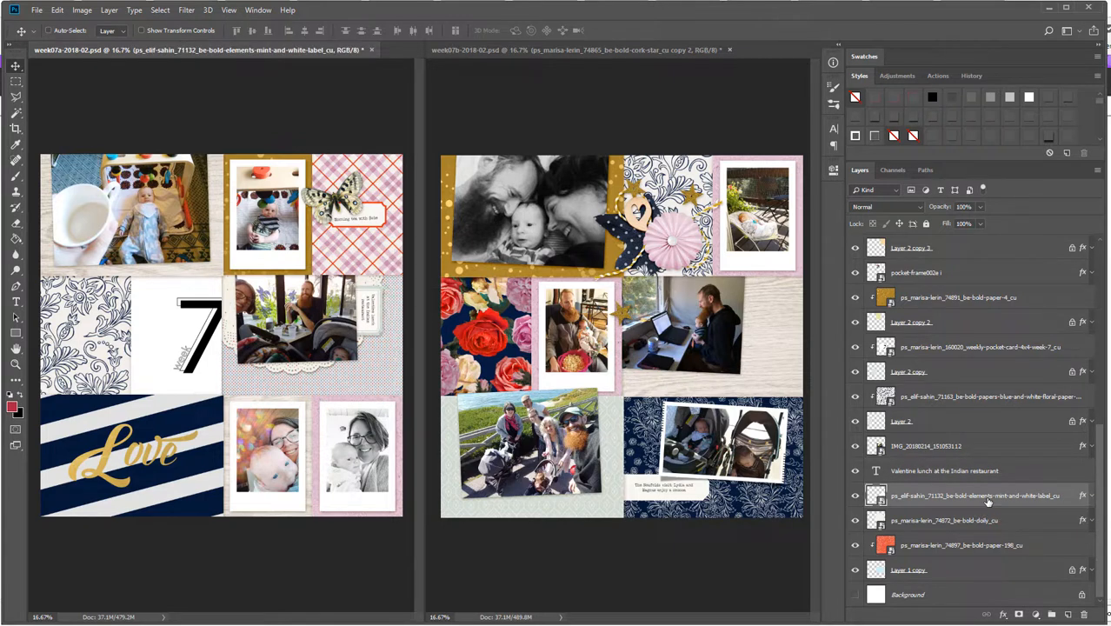
left_click(995, 474)
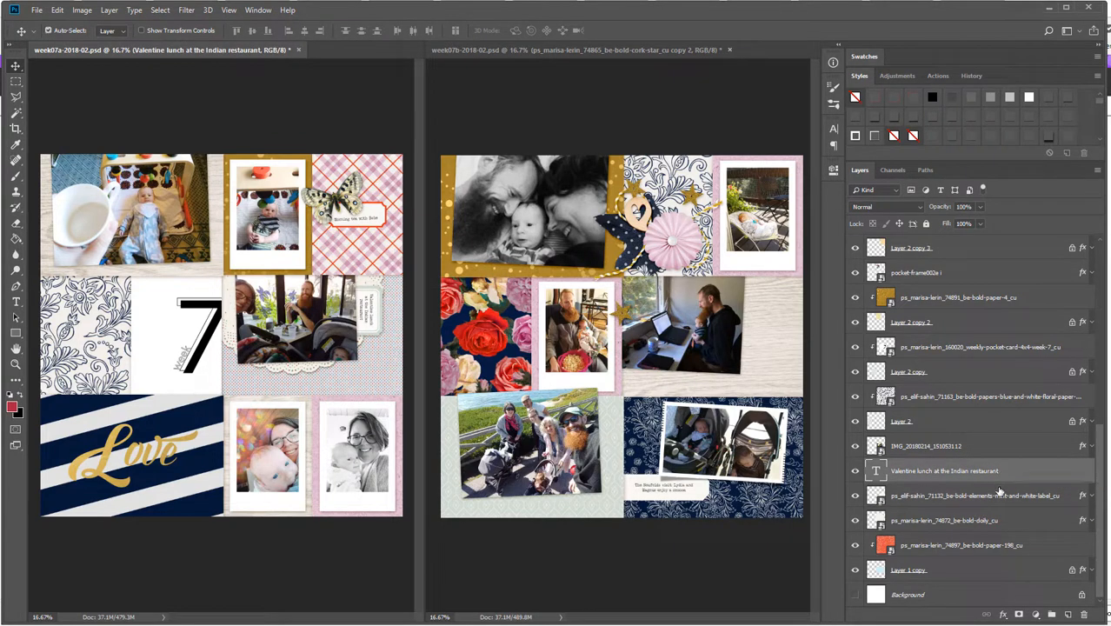
Rotate the mint label and its Valentine lunch caption about -2.4° and nudge both slightly beside the lunch photo
key("ctrl+t")
left_click_drag(390, 276, 390, 277)
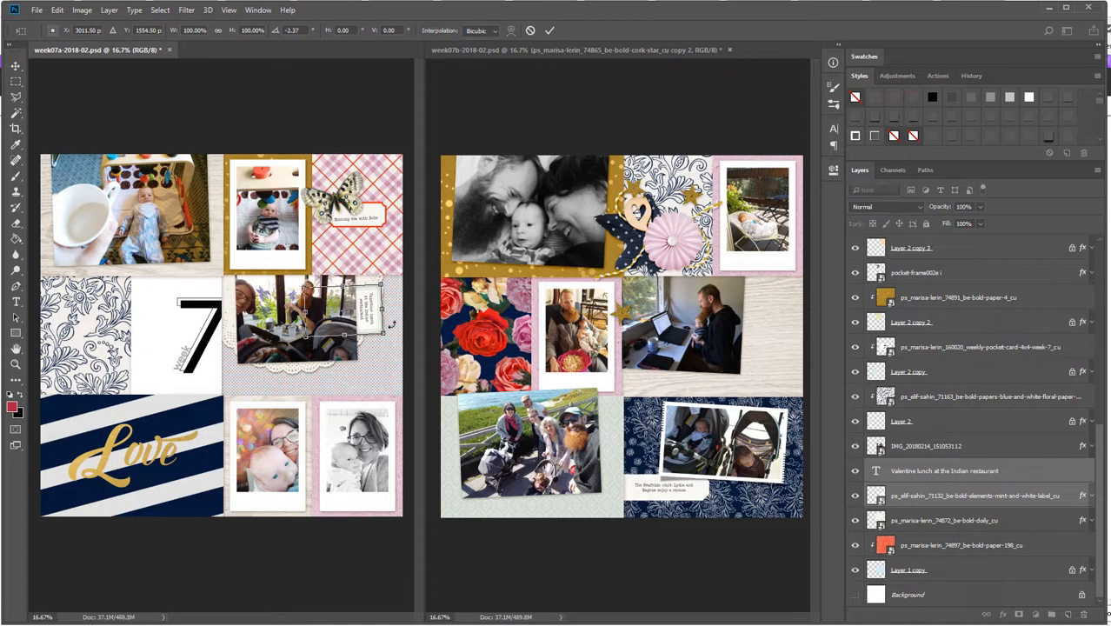
key("Return")
left_click_drag(375, 325, 381, 331)
Select the IMG_20180210_111253334 group photo in week07b and clip it to its pocket with a clipping mask
right_click(557, 432)
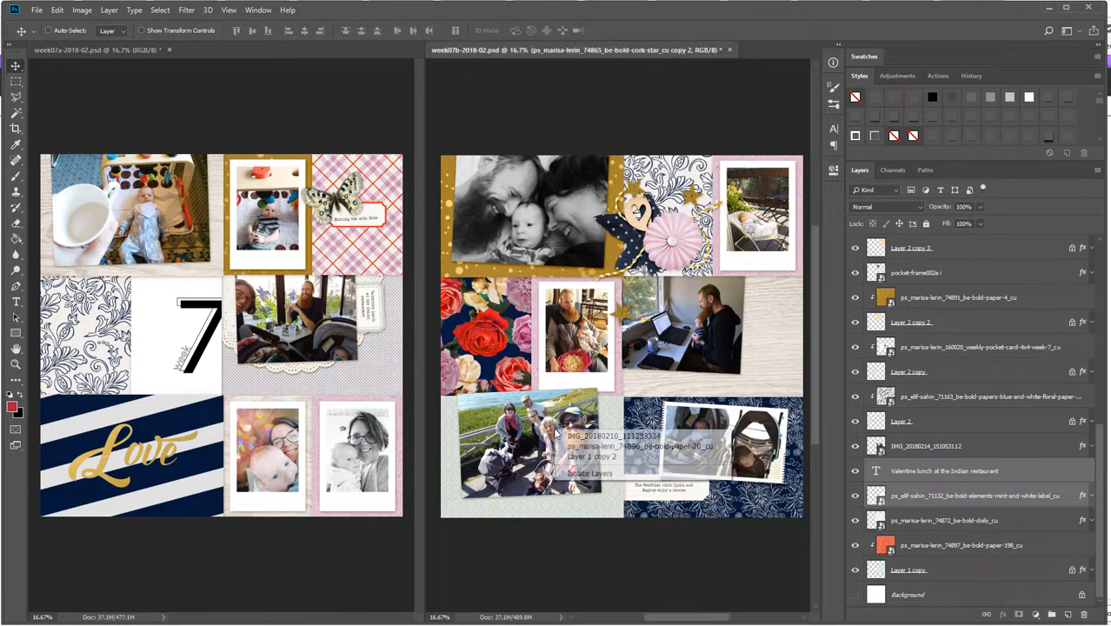
left_click(600, 436)
right_click(979, 248)
left_click(1023, 371)
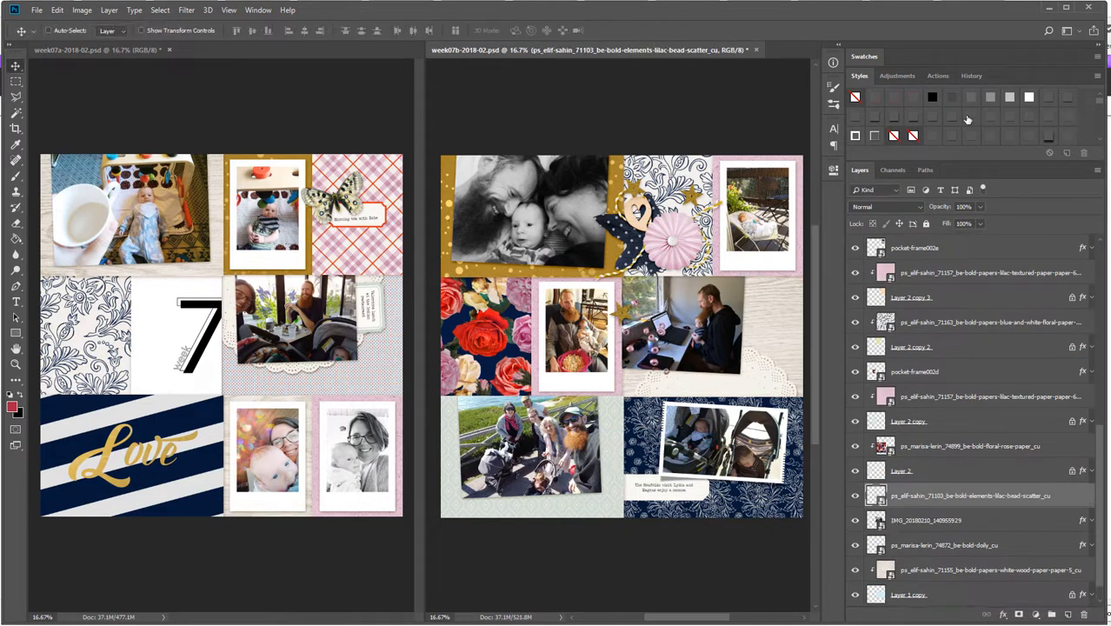
Apply the drop shadow style to the lilac bead scatter and move it over the doily beside the laptop photo
left_click(967, 119)
left_click_drag(658, 341, 702, 346)
key("ctrl+t")
key("Return")
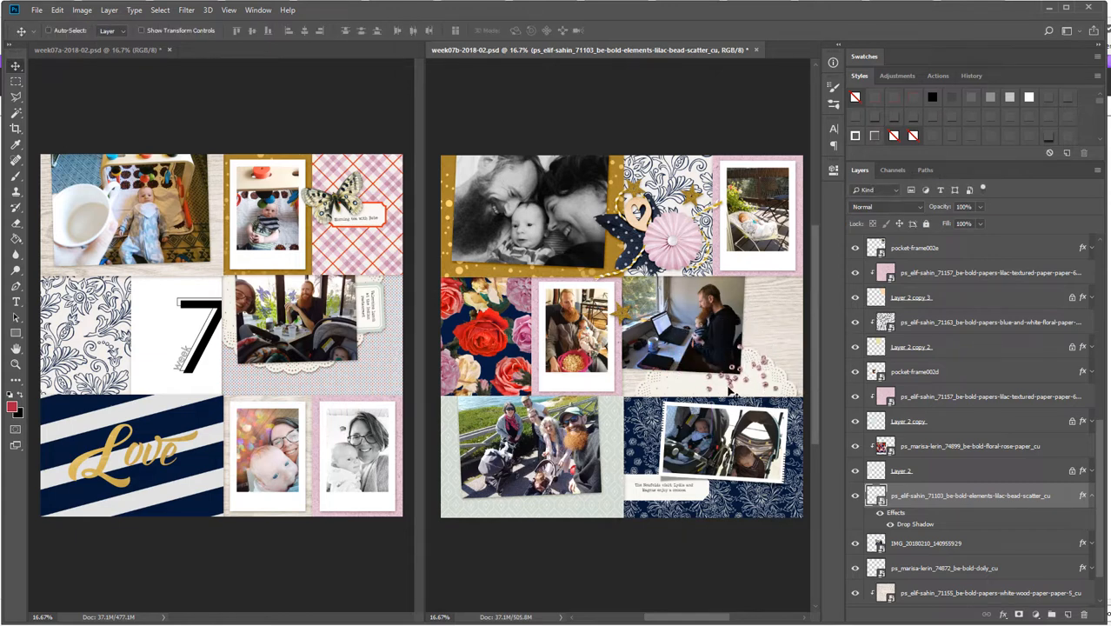
left_click_drag(760, 371, 772, 381)
left_click(1092, 495)
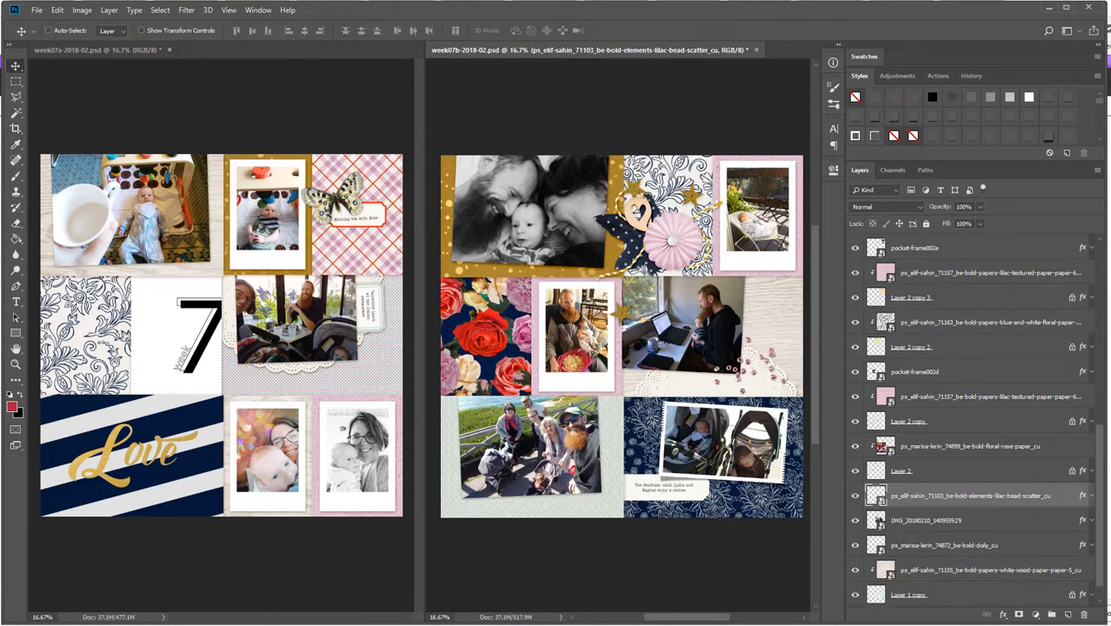
Place the be-bold-gold-paint-2 splatter in week07b, move its layer below the bead scatter and position it among the beads
mouse_move(1, 392)
left_mouse_down()
mouse_move(731, 363)
mouse_move(769, 377)
left_mouse_up()
key("Return")
left_click_drag(942, 516, 954, 525)
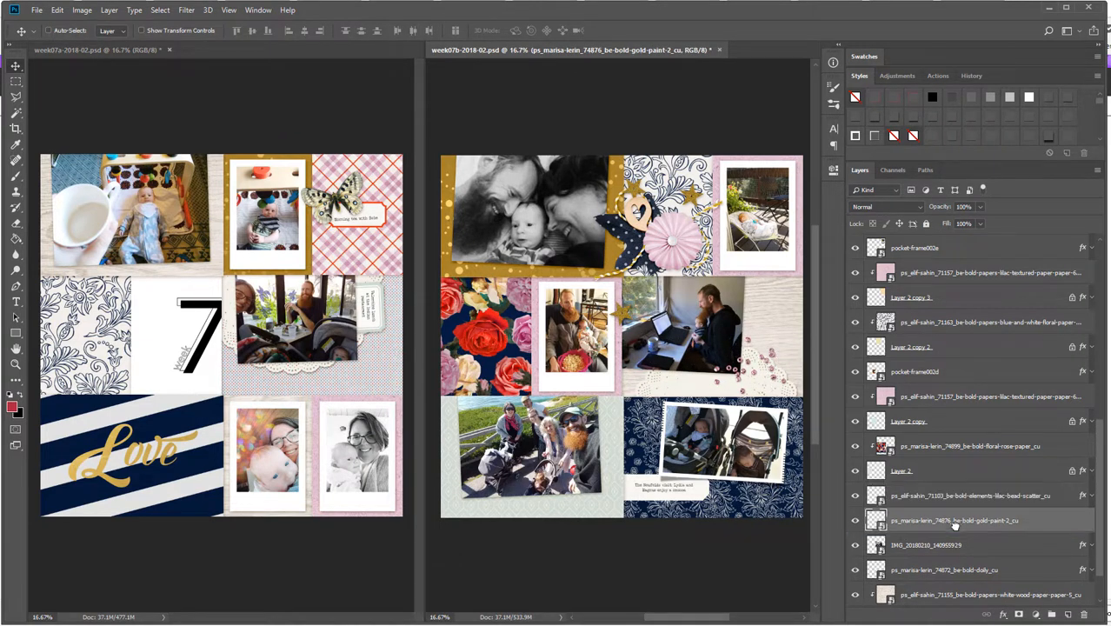
left_click_drag(776, 400, 761, 382)
Copy the gold-paint-2 splatter onto the week 7 card in week07a and move its layer just above the card layer
left_click_drag(749, 373, 275, 490)
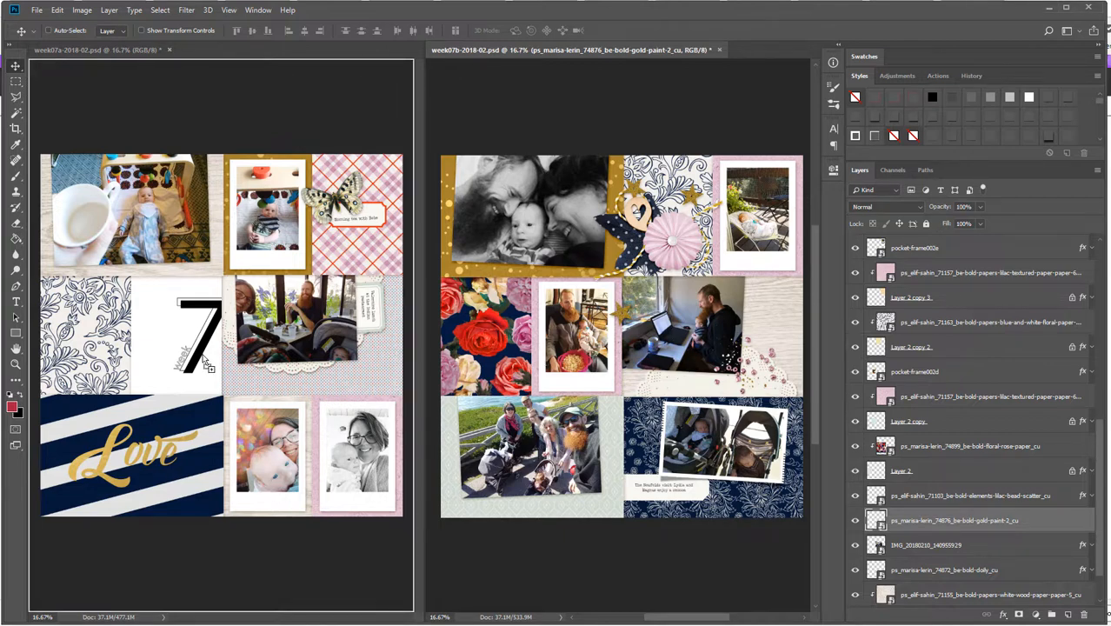
left_click_drag(207, 365, 207, 365)
left_click_drag(919, 470, 915, 339)
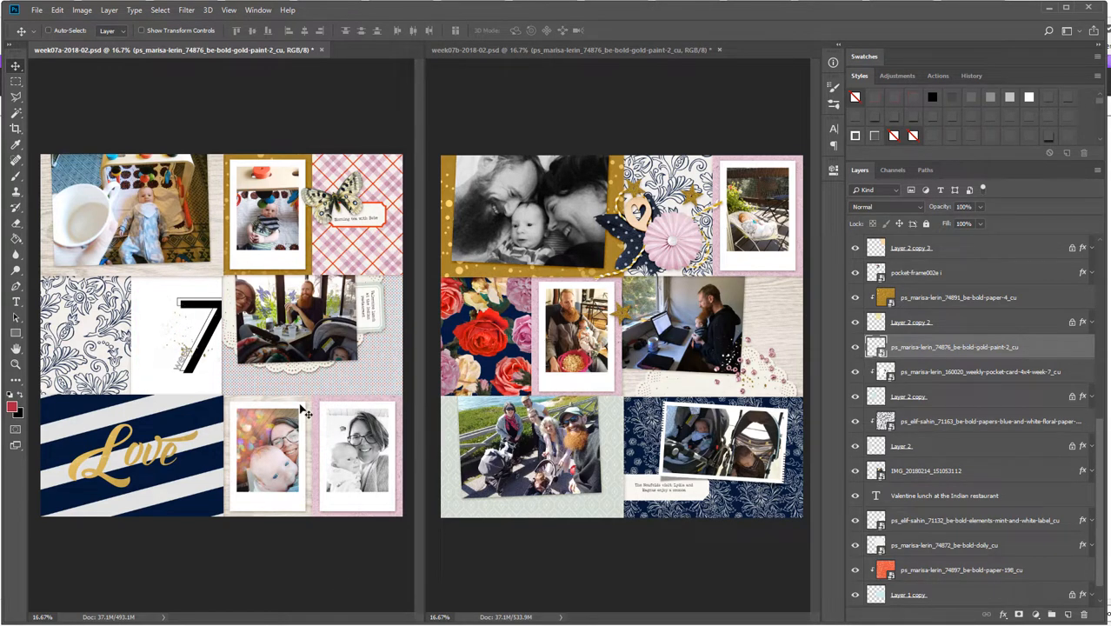
Save both week07a-2018-02.psd and week07b-2018-02.psd
key("ctrl+s")
left_click(658, 368)
key("ctrl+s")
Switch to Chrome and close every tab except the Be Bold Bundle listing
key("alt+Tab")
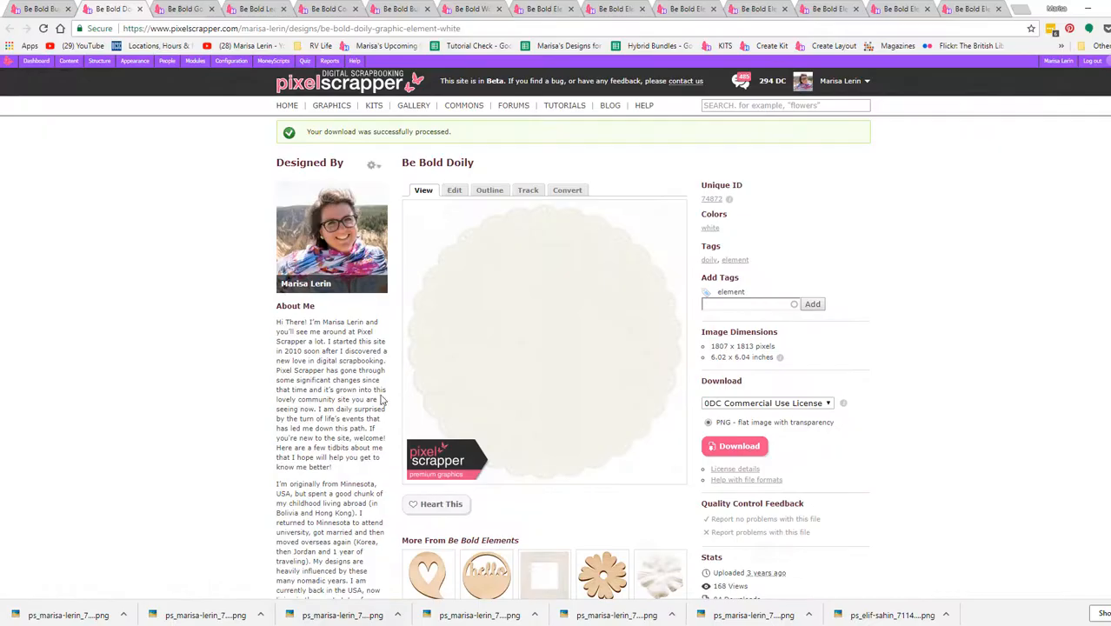
left_click(52, 10)
right_click(52, 10)
left_click(95, 117)
Open the orange floral fabric button, pink flower, single spring fabric flower and gold ribbon pages in new tabs
right_click(463, 255)
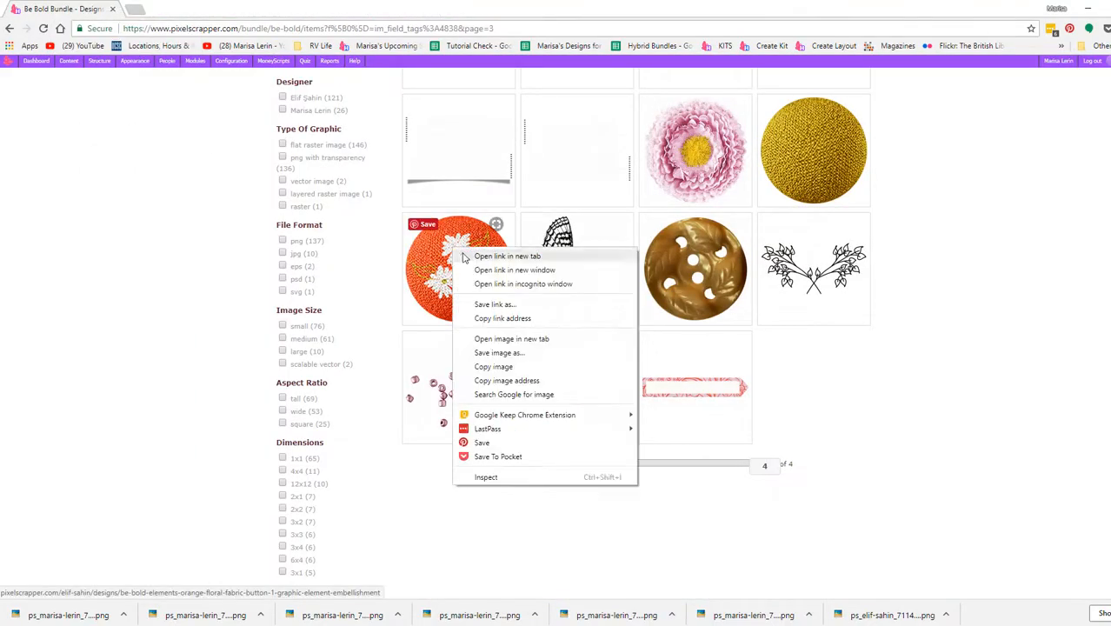
left_click(464, 257)
right_click(689, 154)
left_click(701, 162)
scroll(749, 293, "up", 1)
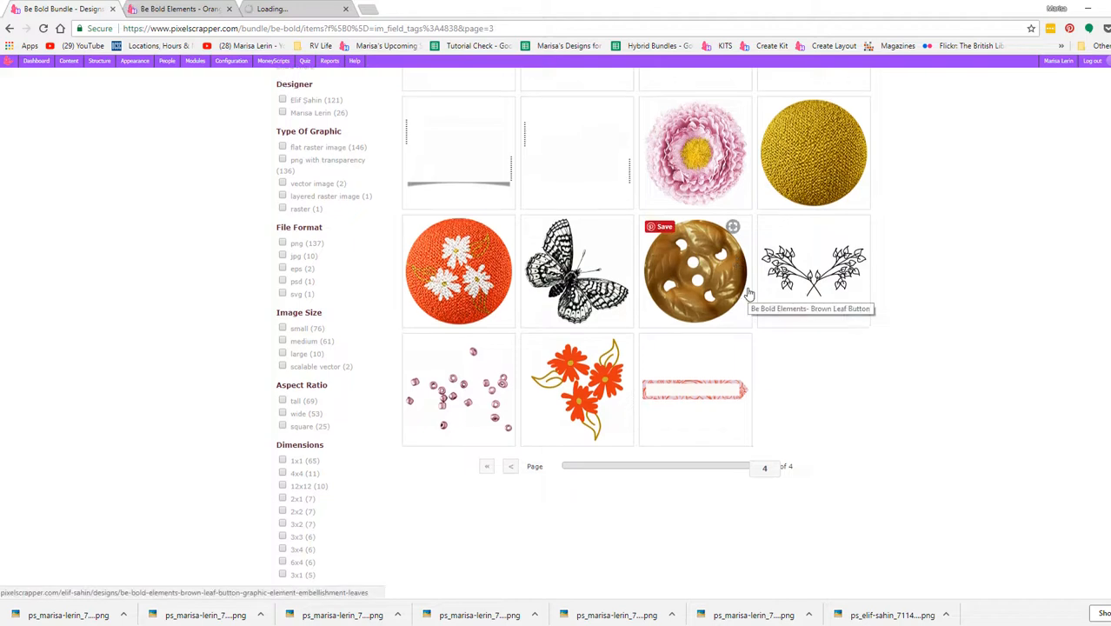
scroll(750, 294, "up", 5)
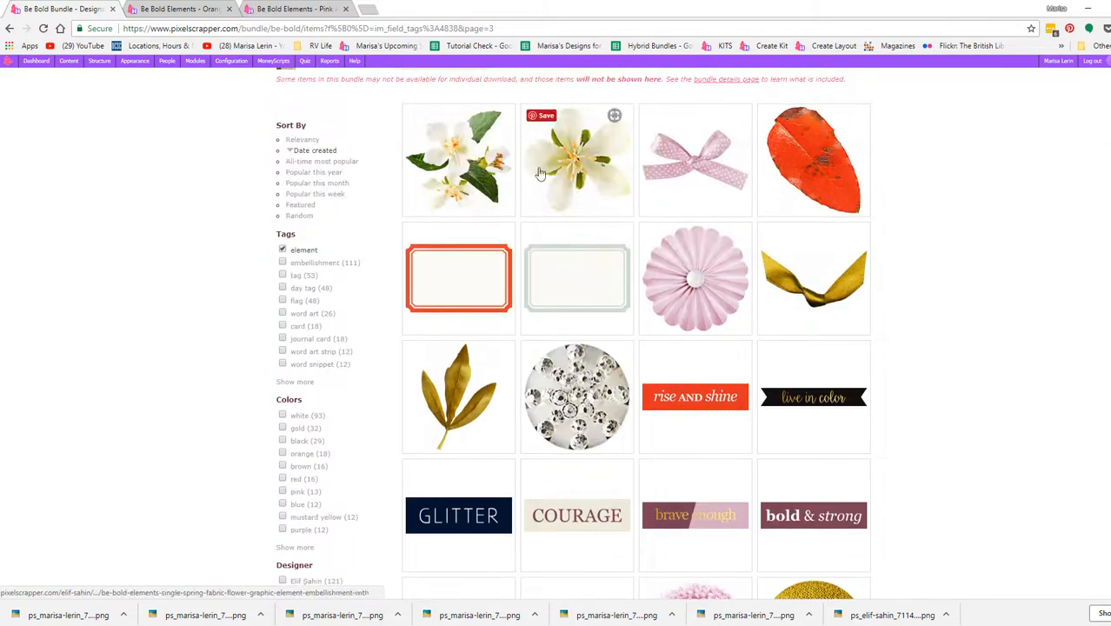
right_click(598, 159)
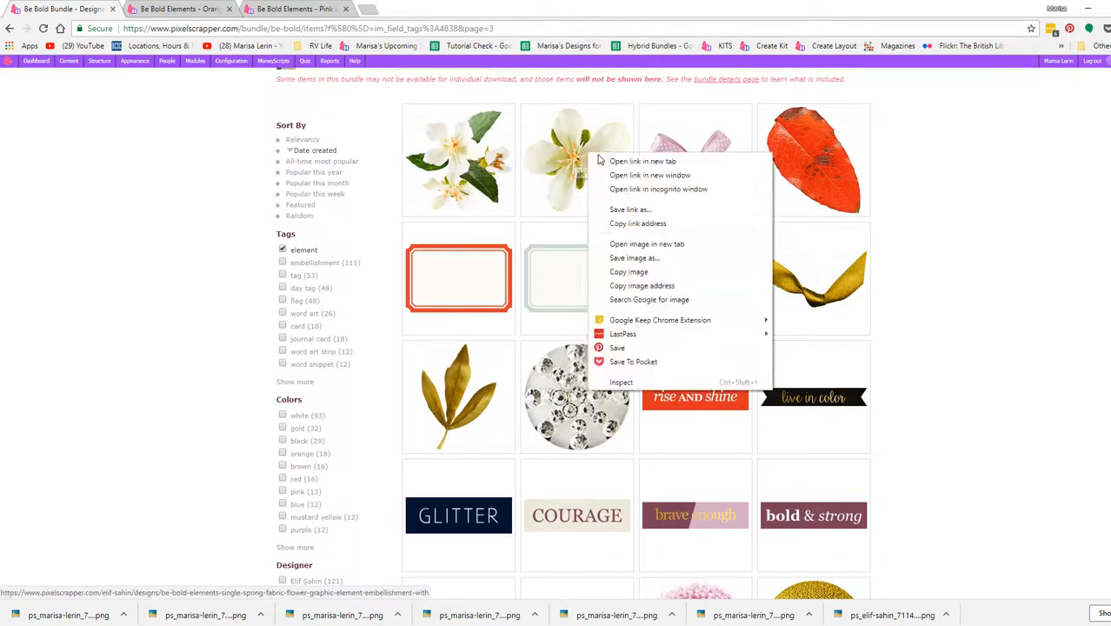
left_click(642, 161)
middle_click(817, 270)
scroll(743, 499, "down", 5)
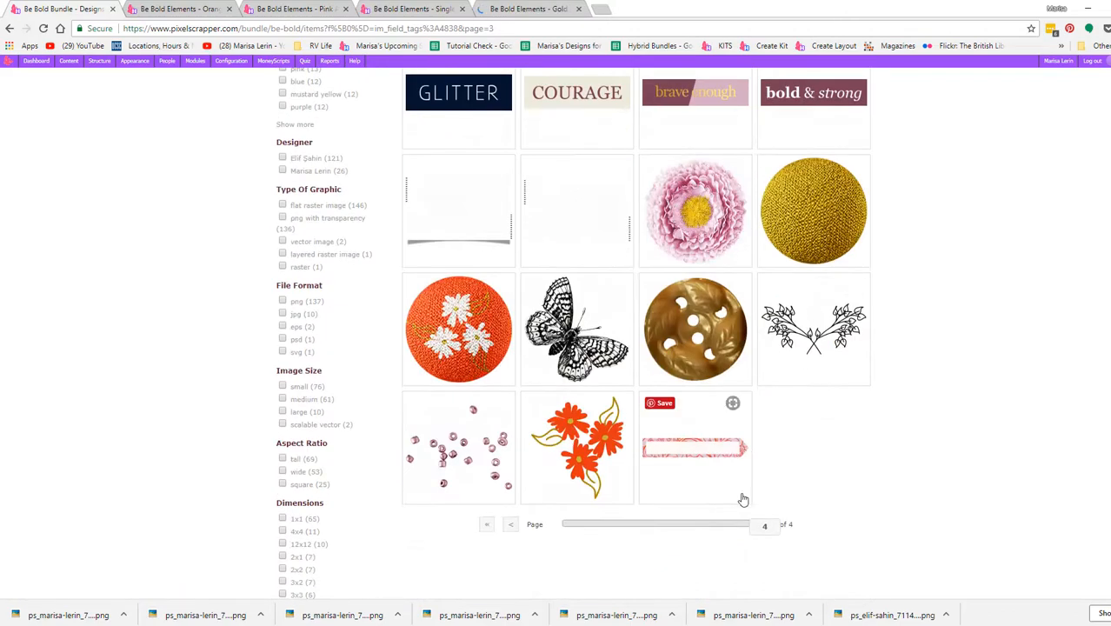
Go to page 3 of the Be Bold listing and open the white fabric flower in a new tab
left_click(510, 524)
scroll(679, 392, "down", 5)
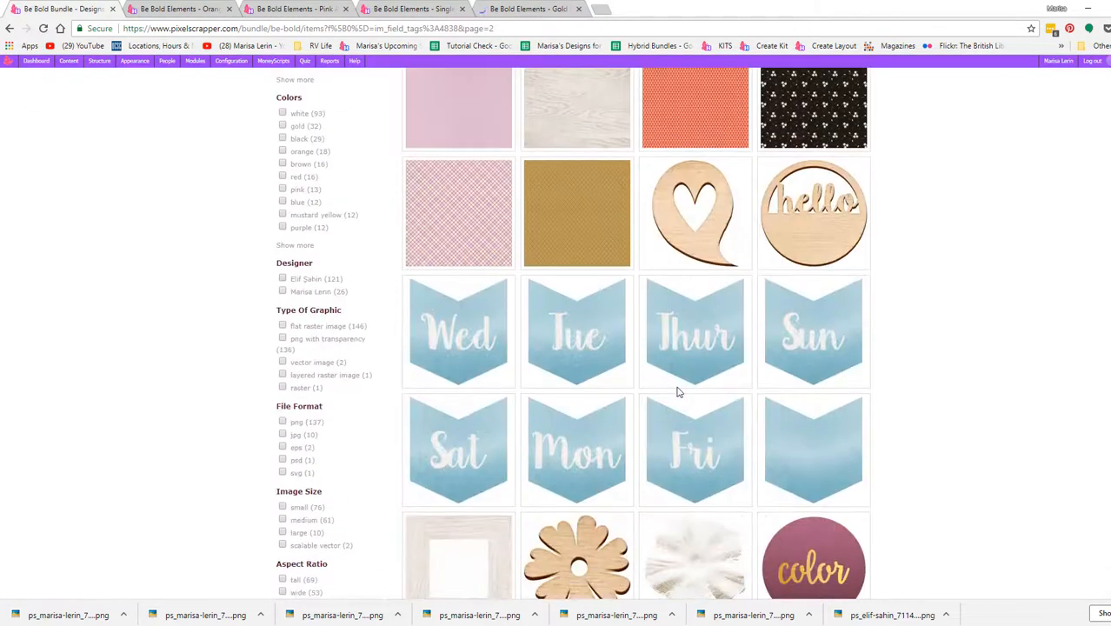
scroll(679, 392, "down", 5)
middle_click(722, 164)
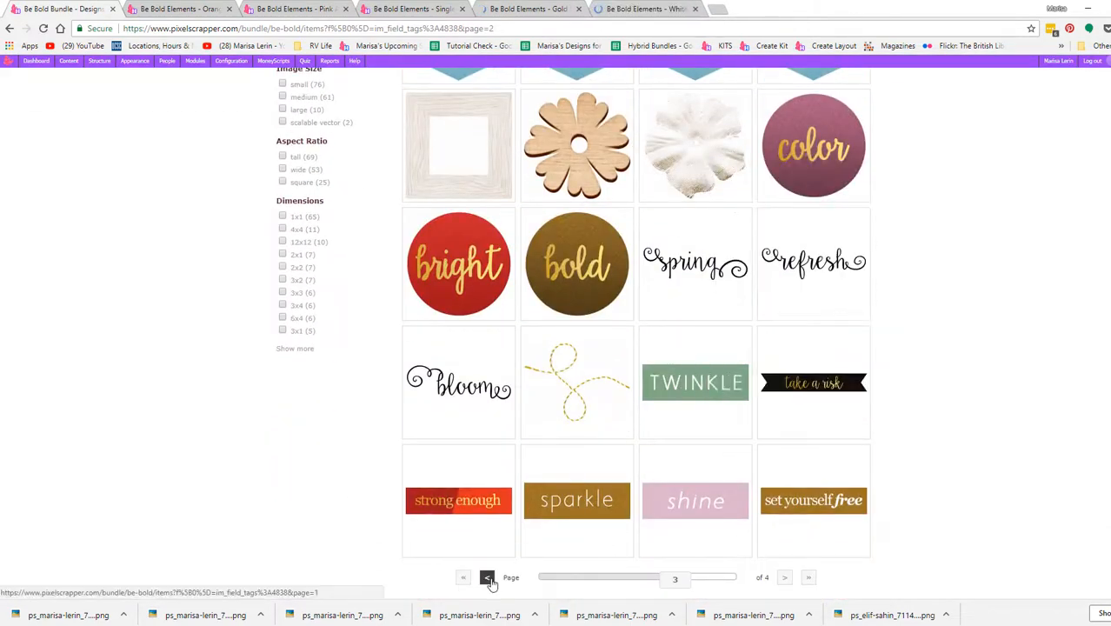
Go back to page 1 of the Be Bold listing and open the gold paint and navy paint splatters in new tabs
left_click(487, 577)
scroll(1009, 356, "down", 1)
scroll(1009, 356, "down", 10)
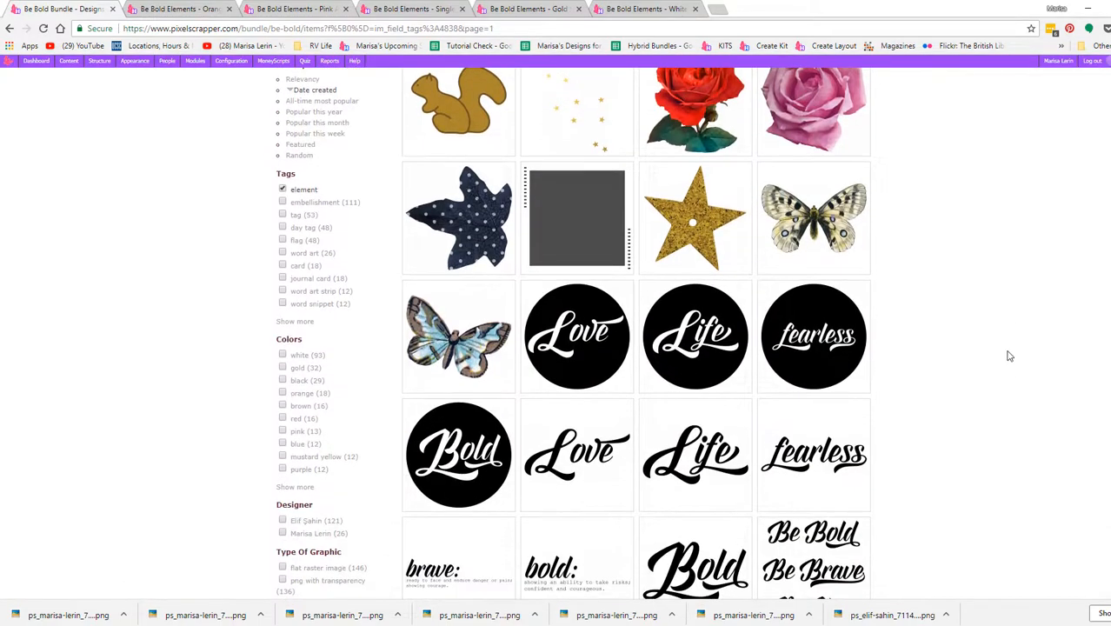
left_click(487, 578)
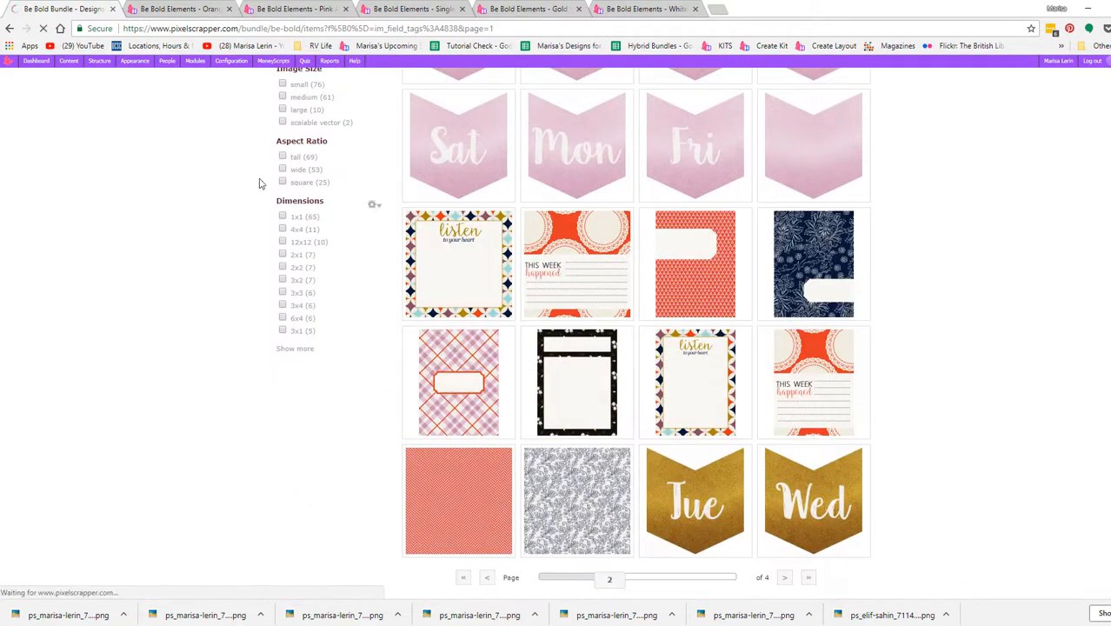
scroll(492, 179, "down", 10)
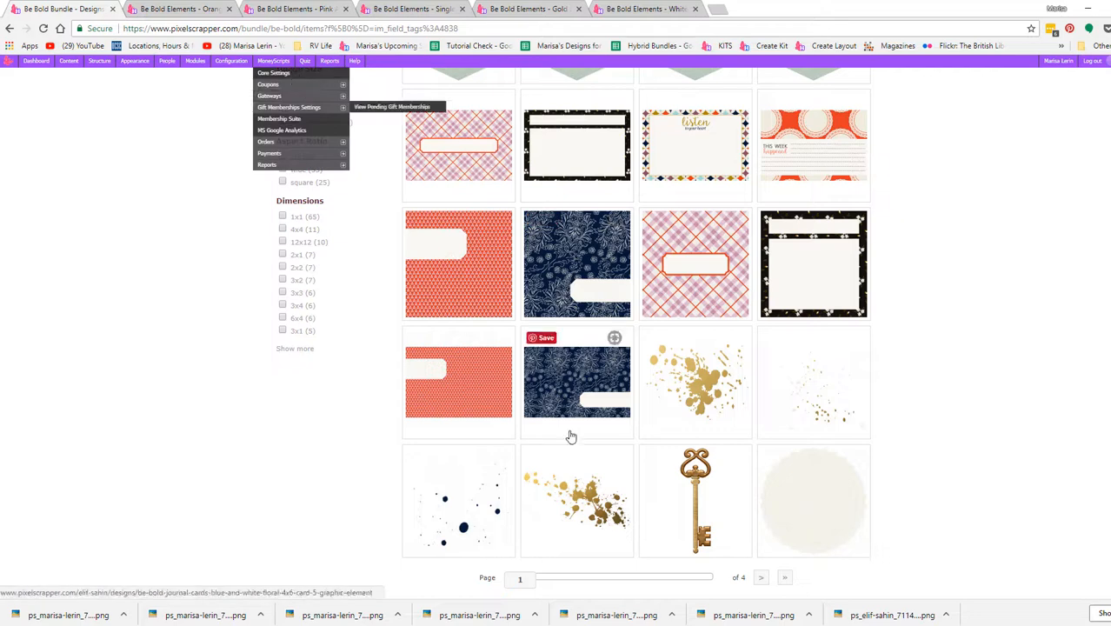
right_click(596, 498)
left_click(652, 252)
right_click(468, 487)
Download the orange floral fabric button graphic from its page
left_click(186, 10)
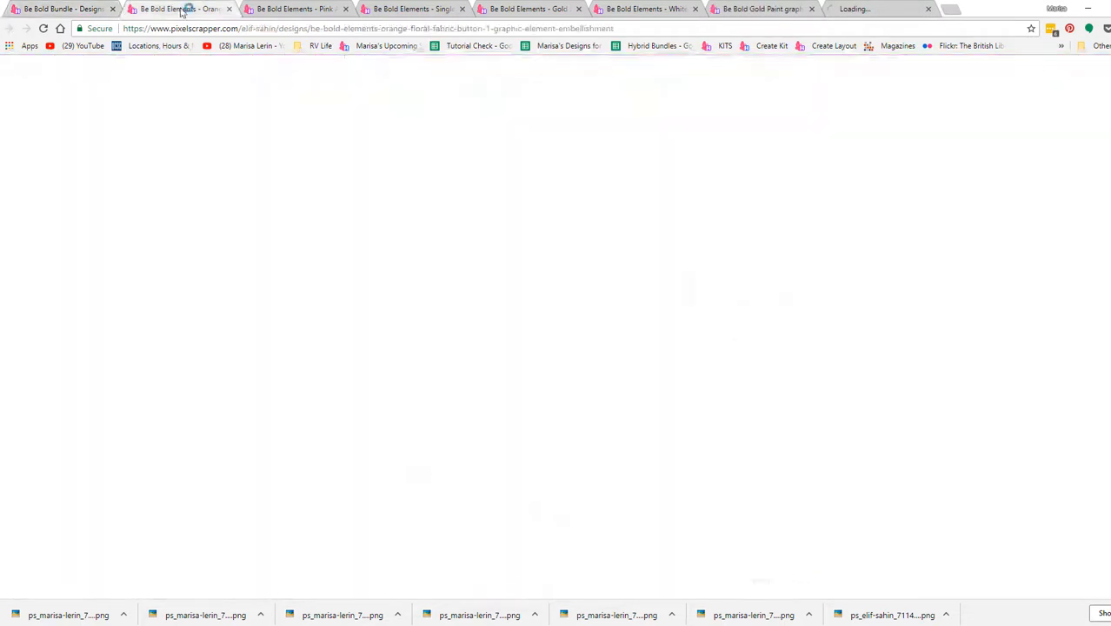
left_click(735, 485)
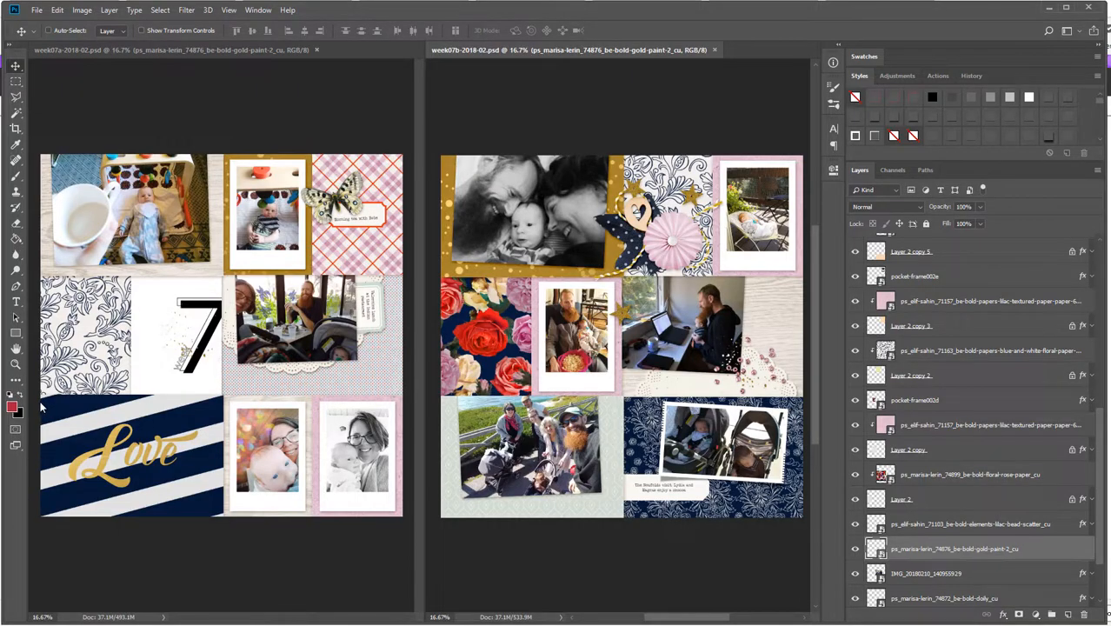
Place the be-bold-navy-paint splatter in week07a beneath the doily, just below the mint label
left_click(332, 383)
mouse_move(0, 317)
left_mouse_down()
mouse_move(215, 316)
mouse_move(312, 350)
mouse_move(377, 347)
left_mouse_up()
key("Return")
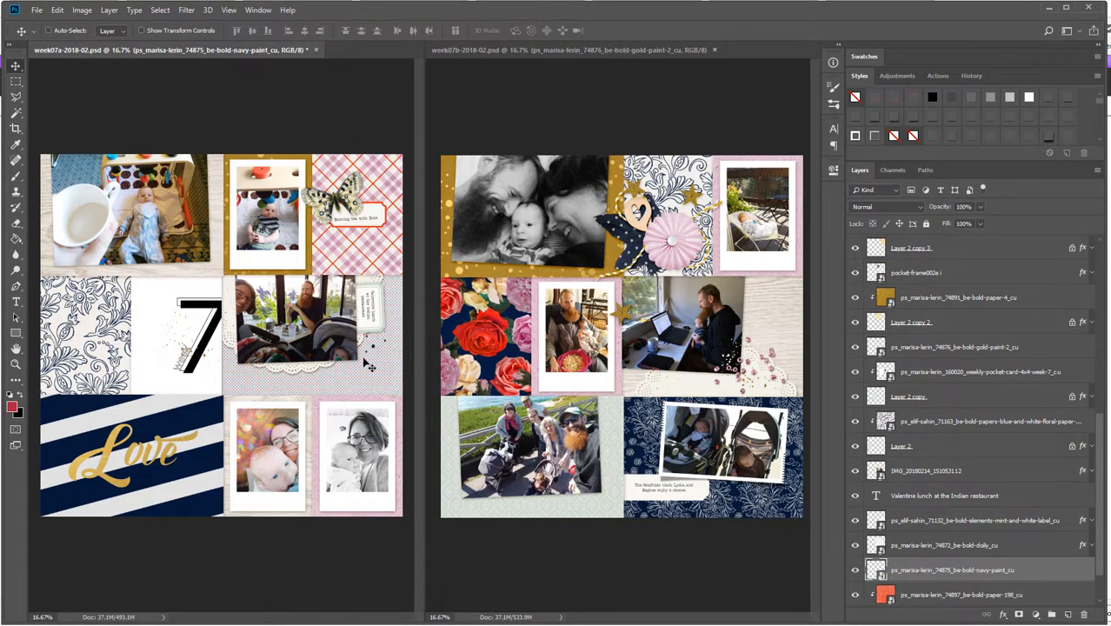
Place the be-bold-gold-paint splatter in week07b beneath the doily, near the lilac beads
right_click(767, 317)
left_click(776, 325)
mouse_move(0, 335)
left_mouse_down()
mouse_move(638, 334)
mouse_move(771, 347)
mouse_move(763, 362)
left_mouse_up()
key("Return")
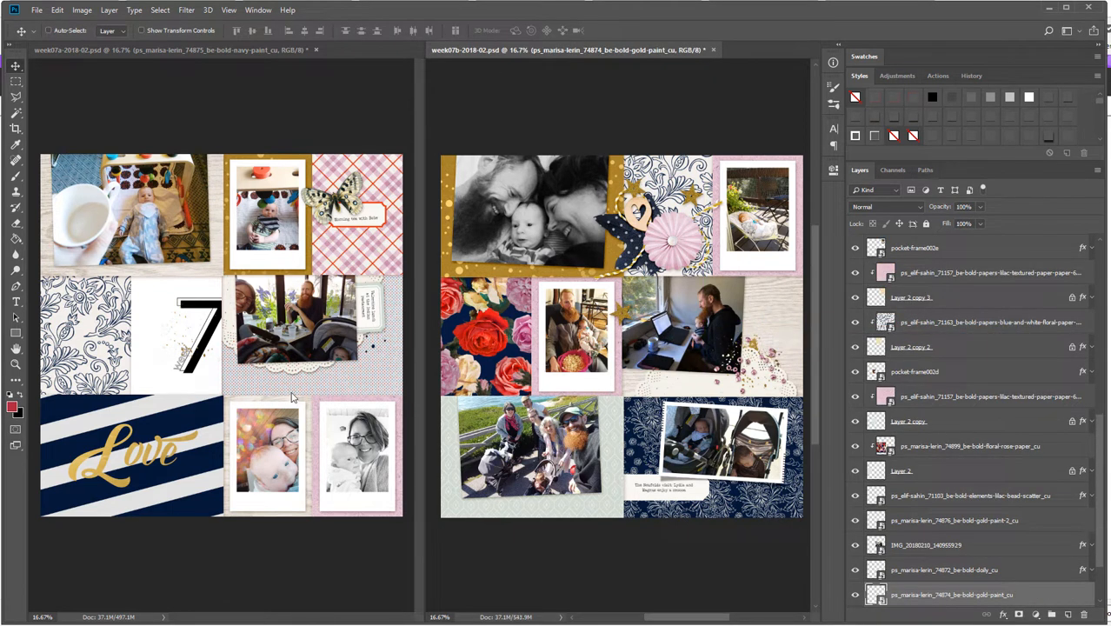
Place the be-bold-gold-paint splatter on the blue floral pocket in week07a and move its layer just above the floral paper
mouse_move(0, 344)
left_mouse_down()
mouse_move(233, 344)
mouse_move(52, 337)
left_mouse_up()
key("Return")
left_click_drag(902, 546, 900, 382)
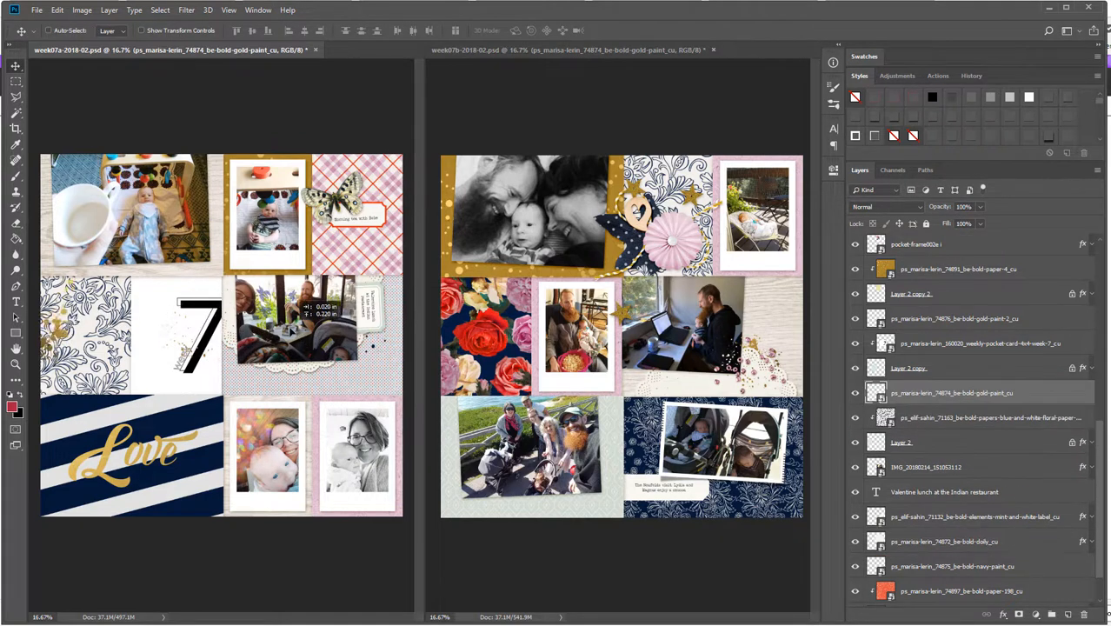
Place the white fabric flower above the Love journal card layer, move it onto the floral pocket and apply the drop shadow style
scroll(926, 272, "up", 10)
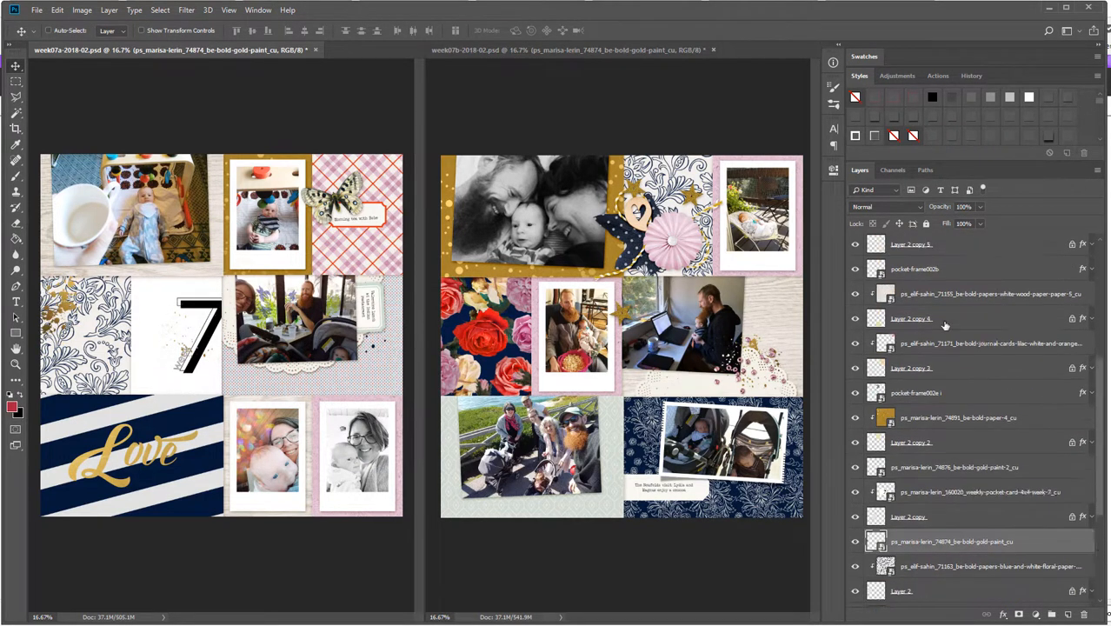
left_click(1091, 297)
left_click(974, 247)
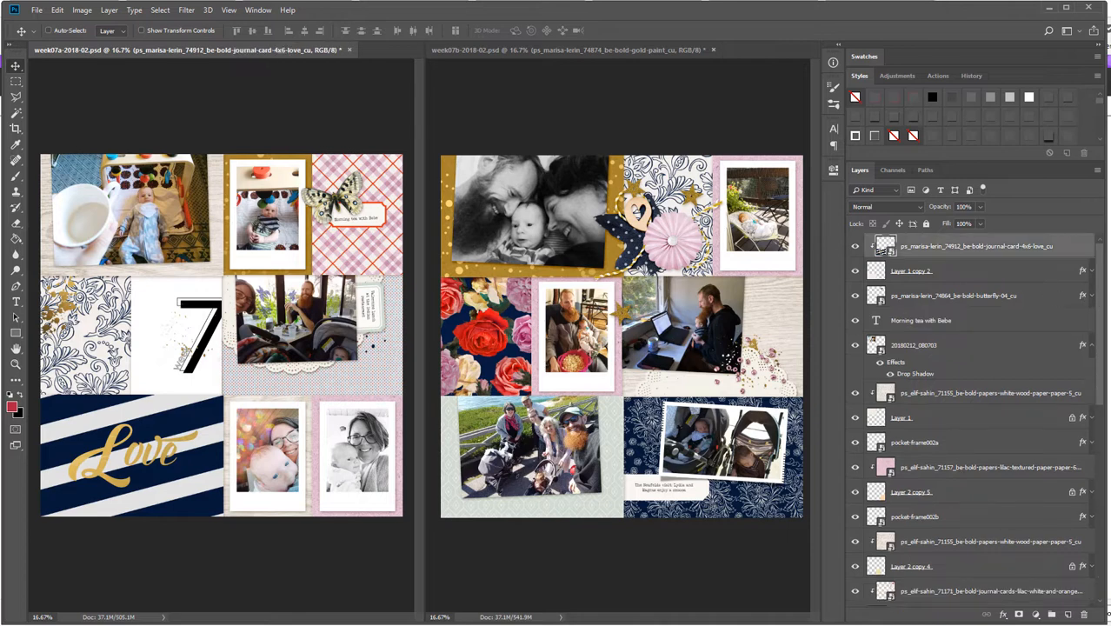
left_click_drag(178, 609, 179, 344)
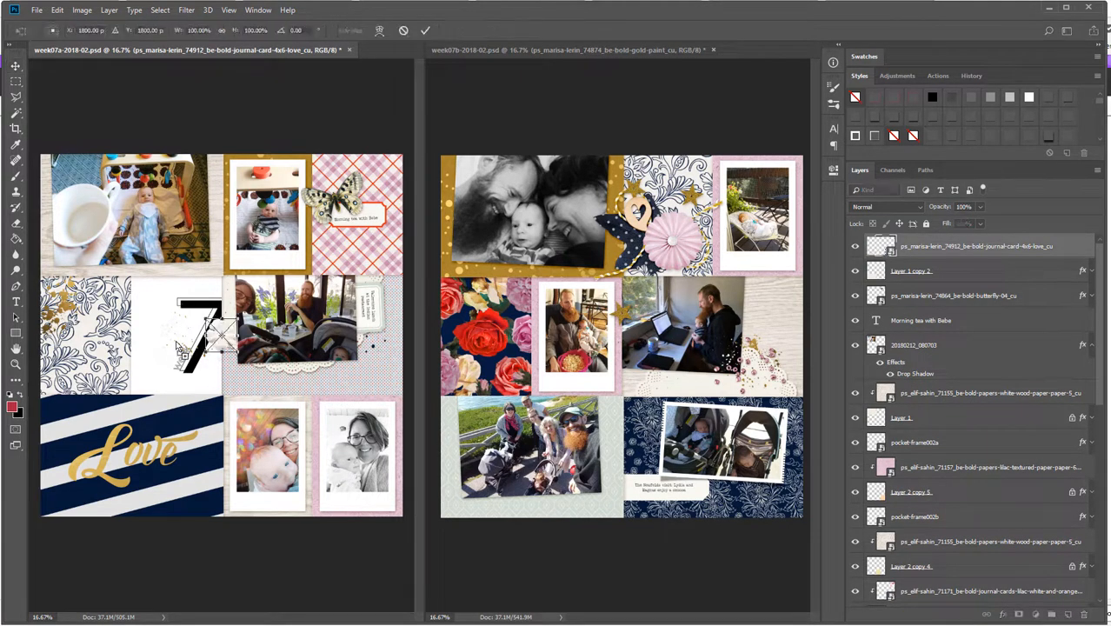
key("Return")
left_click_drag(254, 363, 101, 329)
left_click(1044, 100)
left_click(1092, 247)
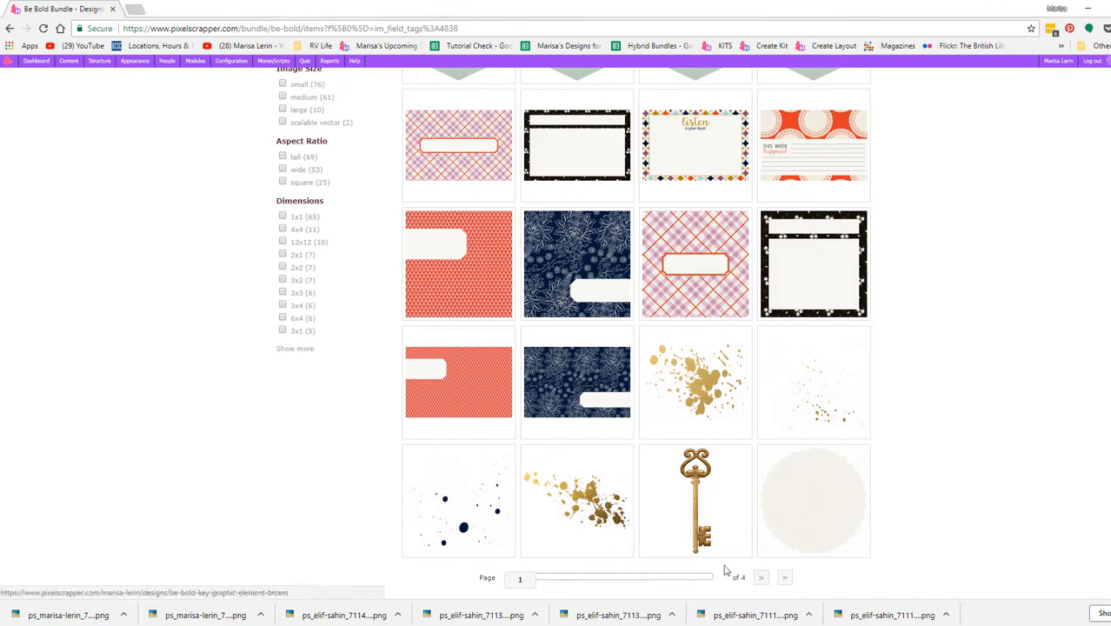
Browse to page 4 of the Be Bold listing and open the red leaf, gold leaf and flower sticker in new tabs
left_click(761, 577)
scroll(655, 417, "down", 5)
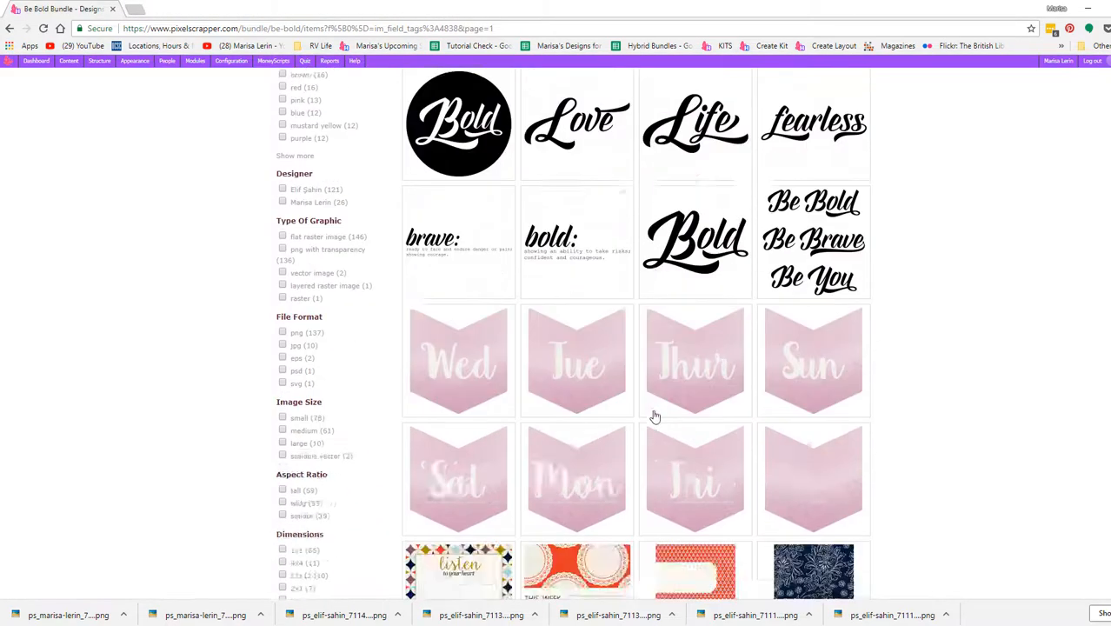
scroll(655, 418, "down", 4)
left_click(785, 577)
scroll(752, 548, "down", 8)
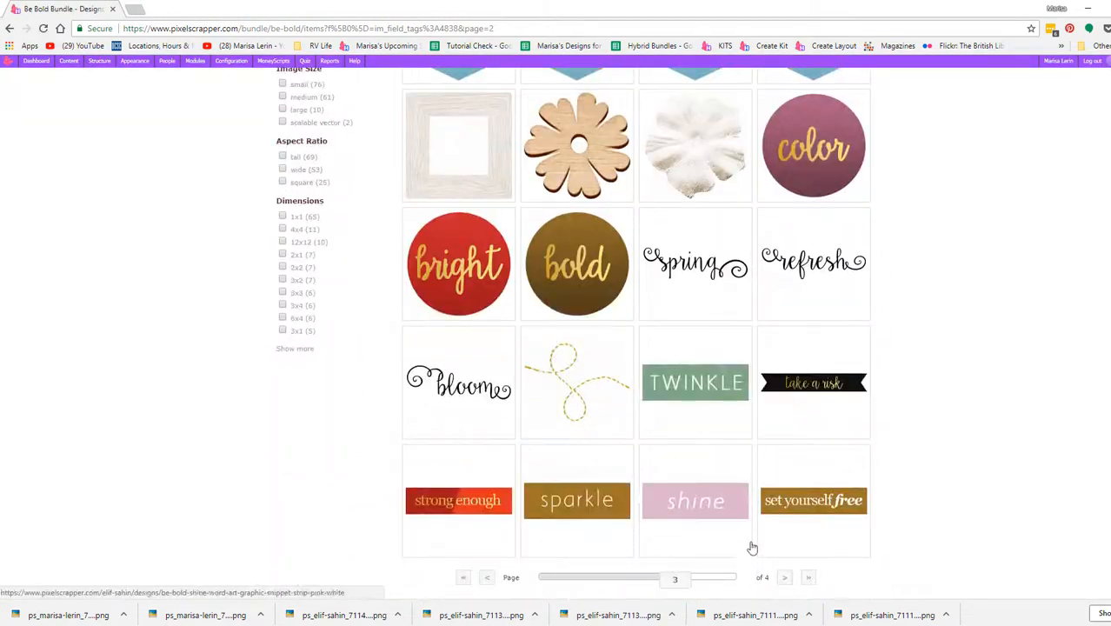
left_click(785, 577)
scroll(474, 448, "down", 2)
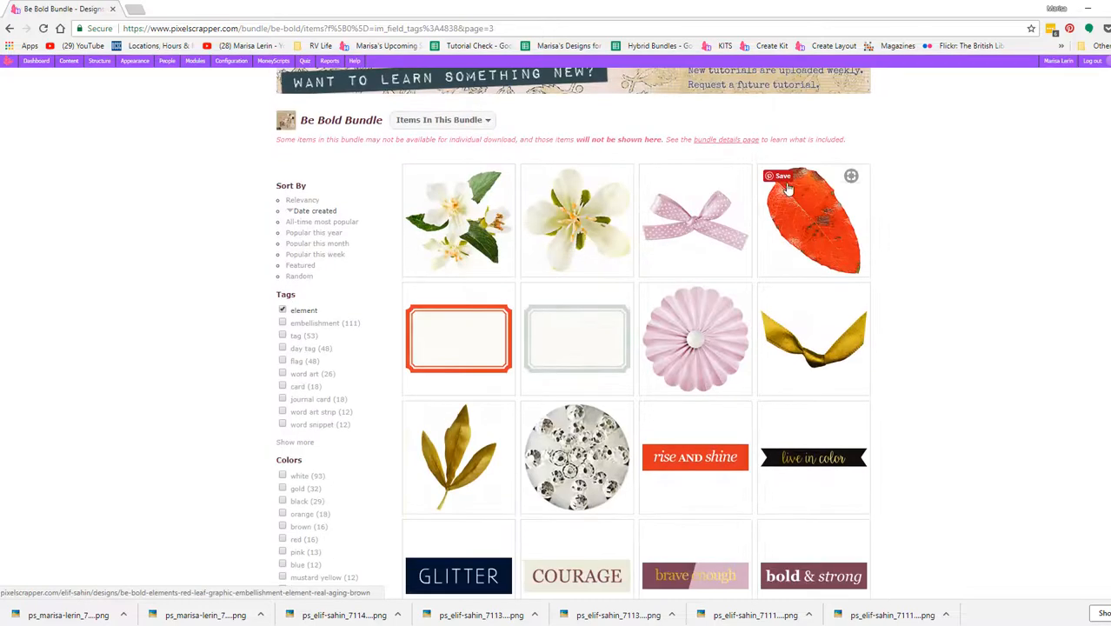
right_click(474, 447)
left_click(520, 223)
scroll(602, 300, "down", 5)
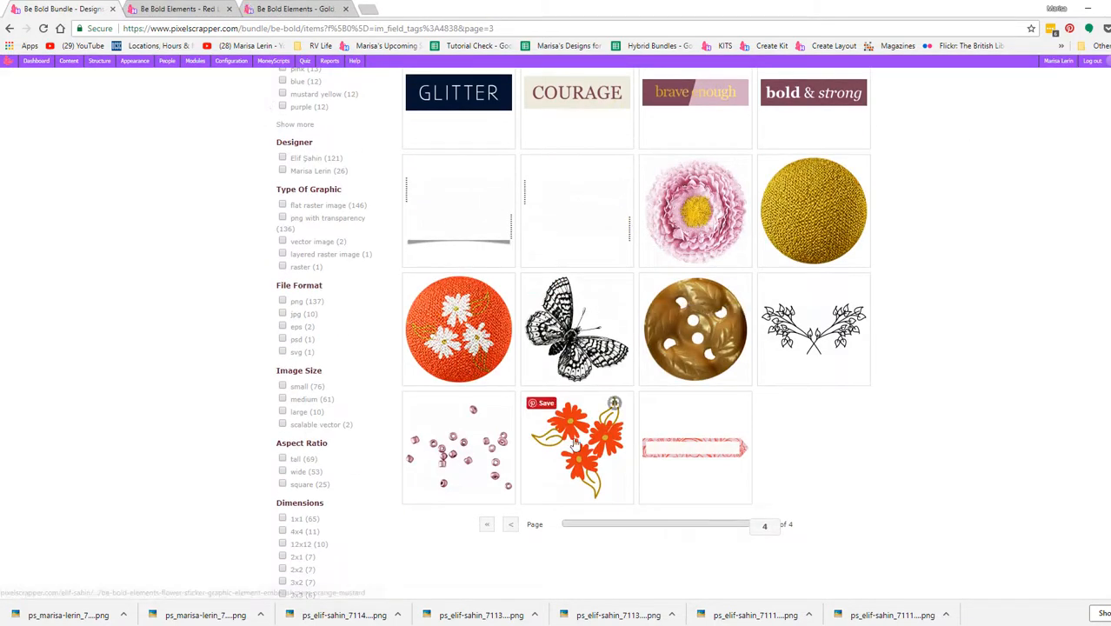
right_click(574, 444)
left_click(609, 205)
Download the red leaf, gold leaf and flower sticker graphics from their pages
left_click(165, 9)
left_click(733, 482)
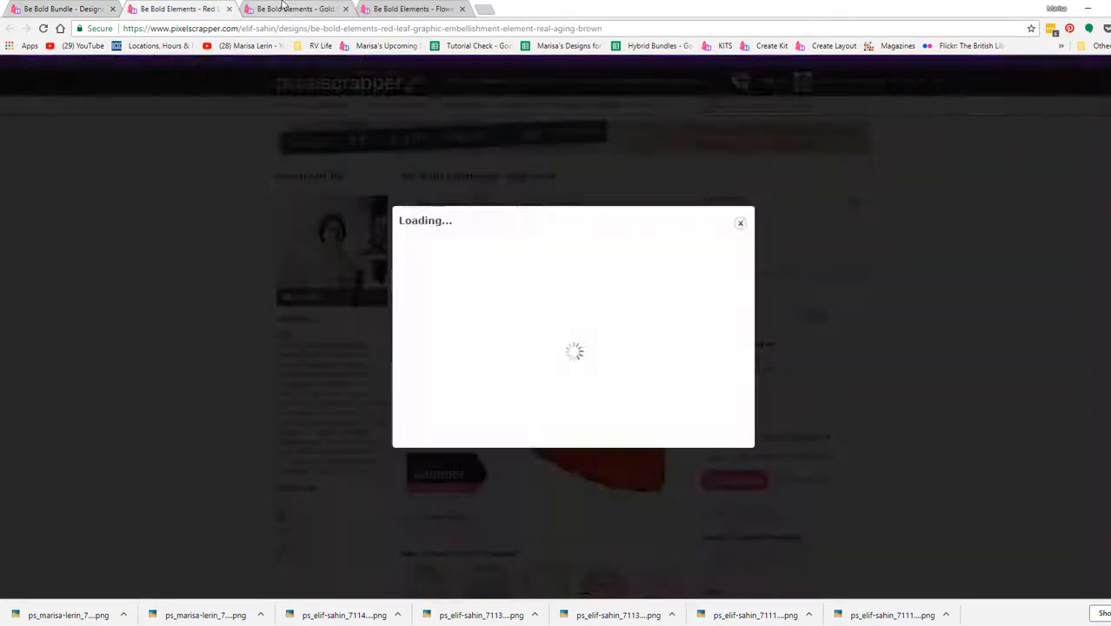
left_click(294, 9)
left_click(733, 480)
left_click(413, 9)
left_click(735, 470)
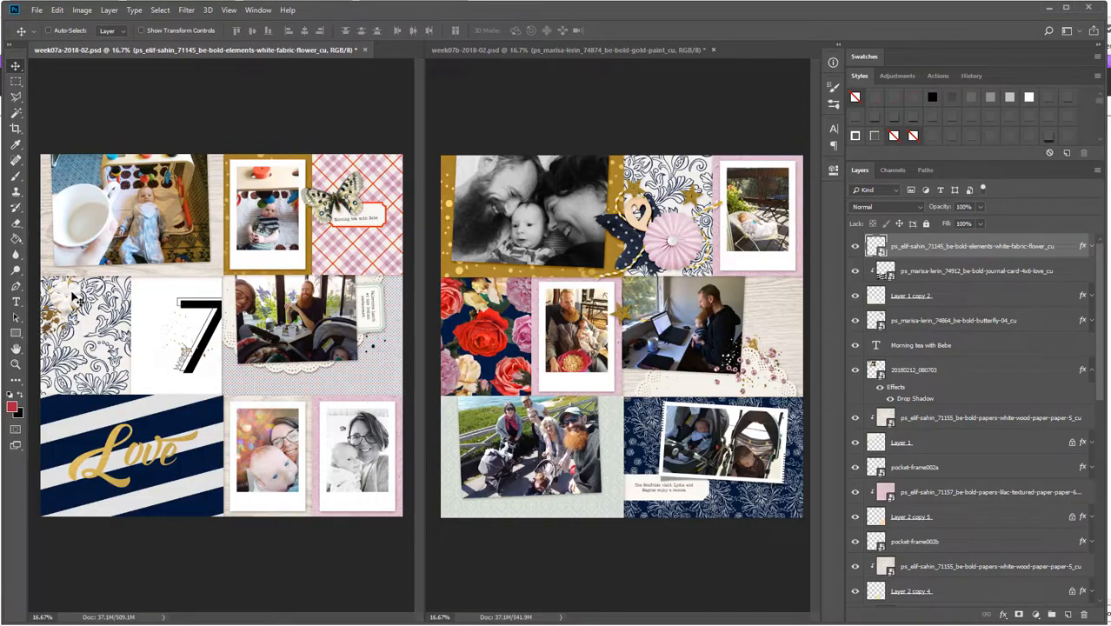
Nudge the white fabric flower, then place the orange flower sticker over it in the floral pocket's upper-left corner
left_click_drag(74, 298, 78, 303)
left_click_drag(2, 323, 116, 321)
key("Return")
left_click_drag(227, 335, 77, 298)
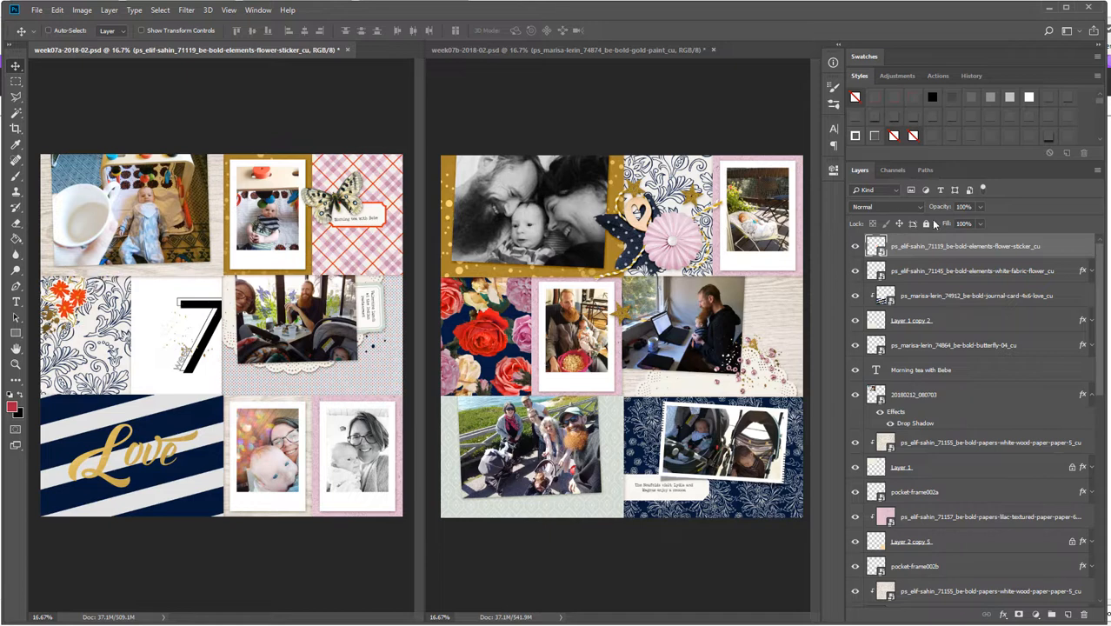
Send the flower sticker layer beneath the white fabric flower and nudge it slightly
key("ctrl+bracketleft")
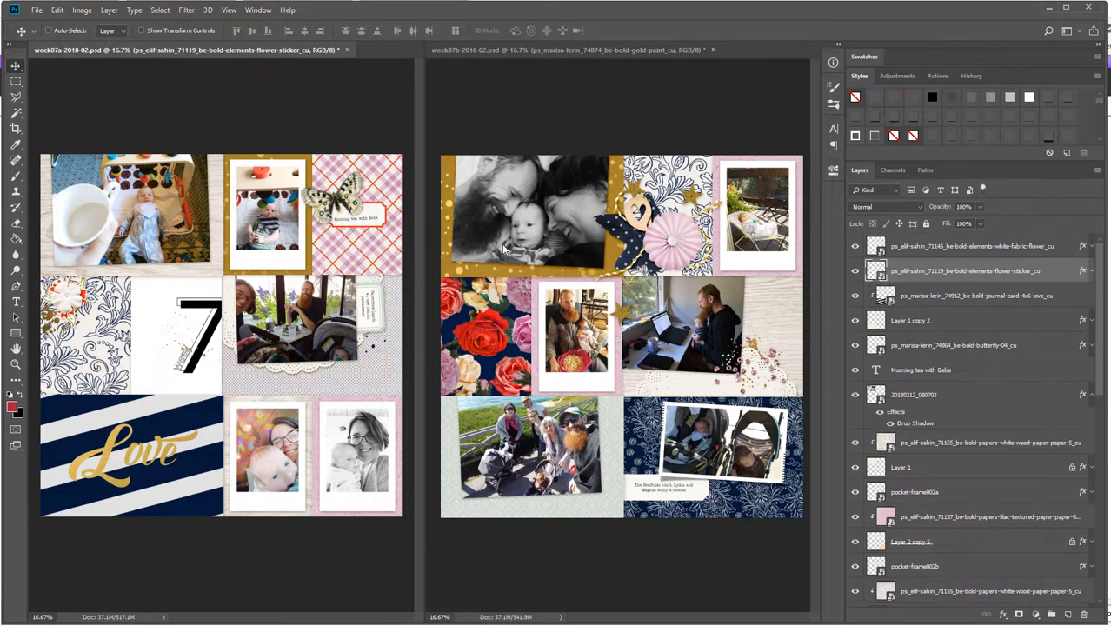
left_click_drag(170, 294, 167, 292)
Place the gold fabric leaf scaled down among the flower cluster, beneath the flower sticker layer, and apply the drop shadow style
left_click_drag(31, 352, 174, 346)
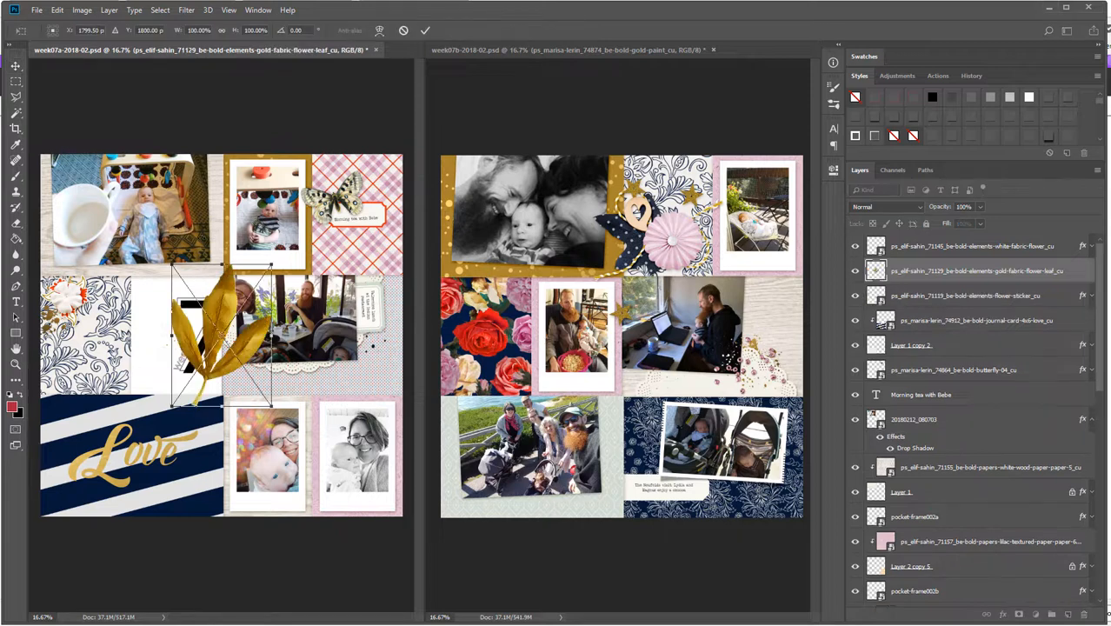
left_click_drag(276, 258, 211, 313)
left_click_drag(204, 286, 85, 310)
key("Return")
left_click_drag(958, 281, 961, 306)
left_click(1048, 94)
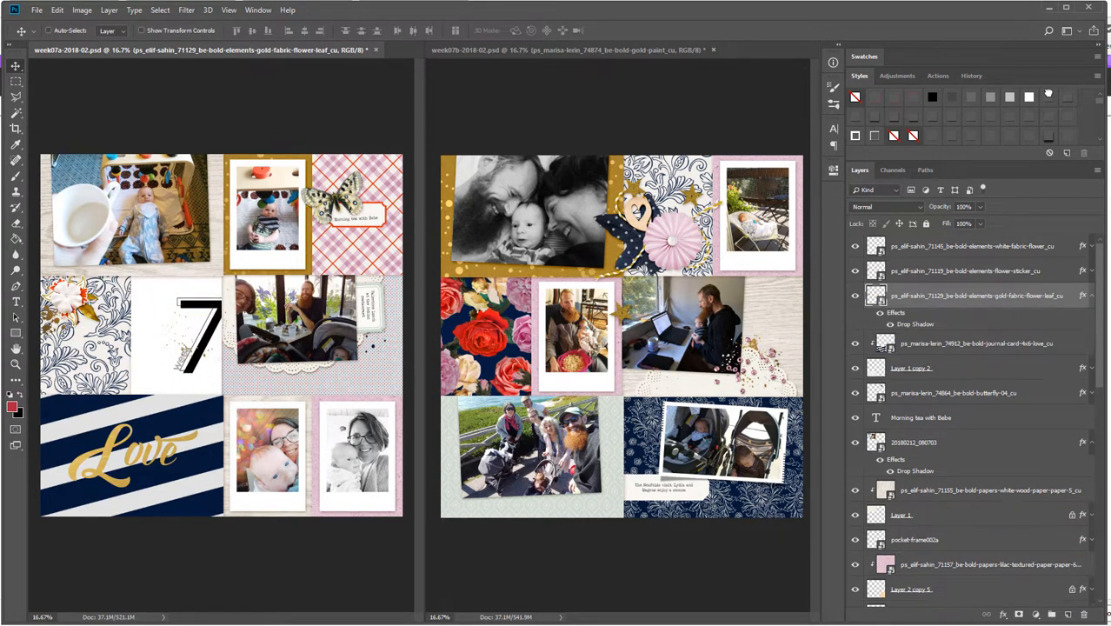
Try a duplicate of the gold leaf, delete it, and shift the flower, sticker and leaf cluster up over the photo pocket above
left_click_drag(93, 315, 99, 277)
key("ctrl+j")
key("ctrl+t")
key("Return")
left_click_drag(149, 380, 152, 385)
key("Delete")
left_click(982, 246, "shift")
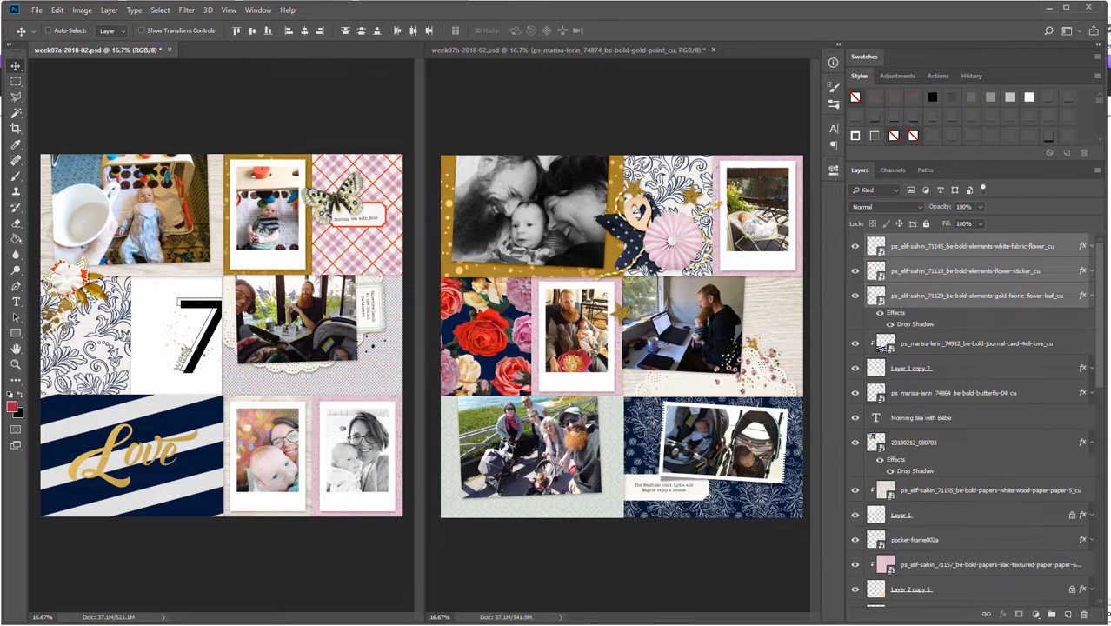
Place the polka-dot satin ribbon bow on the page, rasterize its layer and move it beneath the gold leaf layer
left_click_drag(1109, 374, 198, 340)
key("Return")
right_click(942, 251)
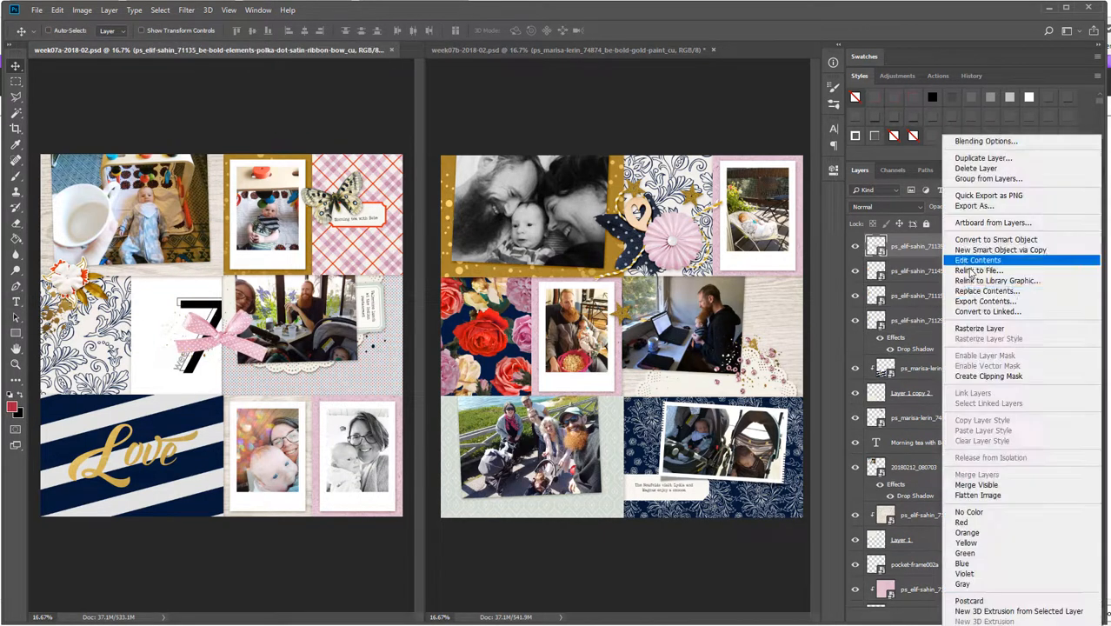
left_click(986, 328)
left_click_drag(946, 251, 946, 355)
left_click(1090, 297)
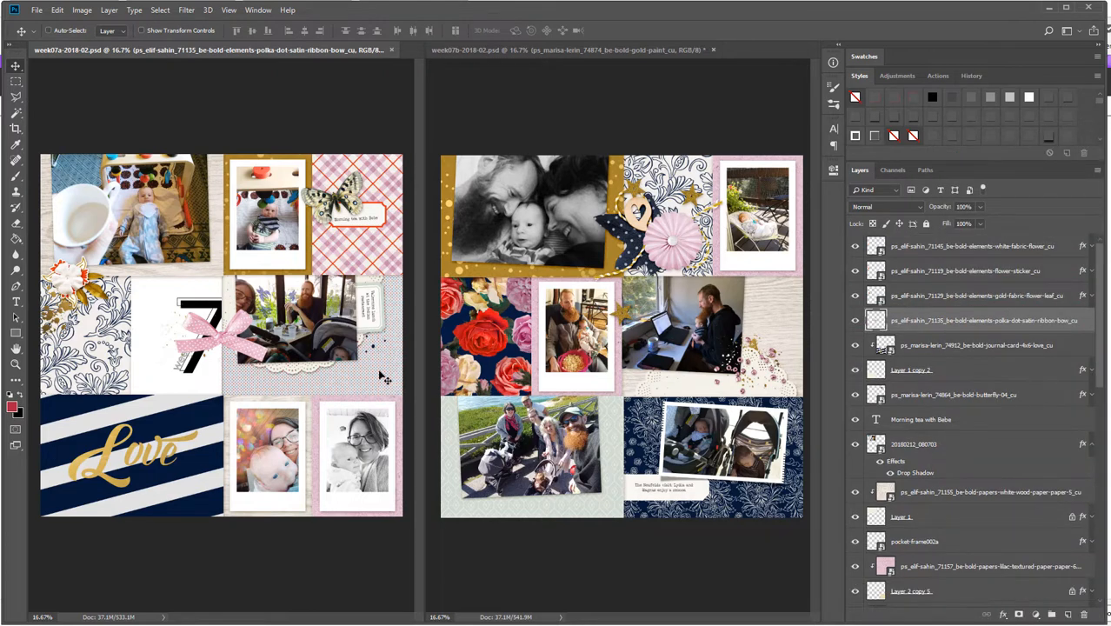
Erase the upper loops of the polka-dot ribbon bow and apply the drop shadow style to it
key("e")
scroll(178, 323, "up", 2)
mouse_move(178, 324)
left_mouse_down()
mouse_move(253, 334)
mouse_move(276, 311)
mouse_move(296, 327)
left_mouse_up()
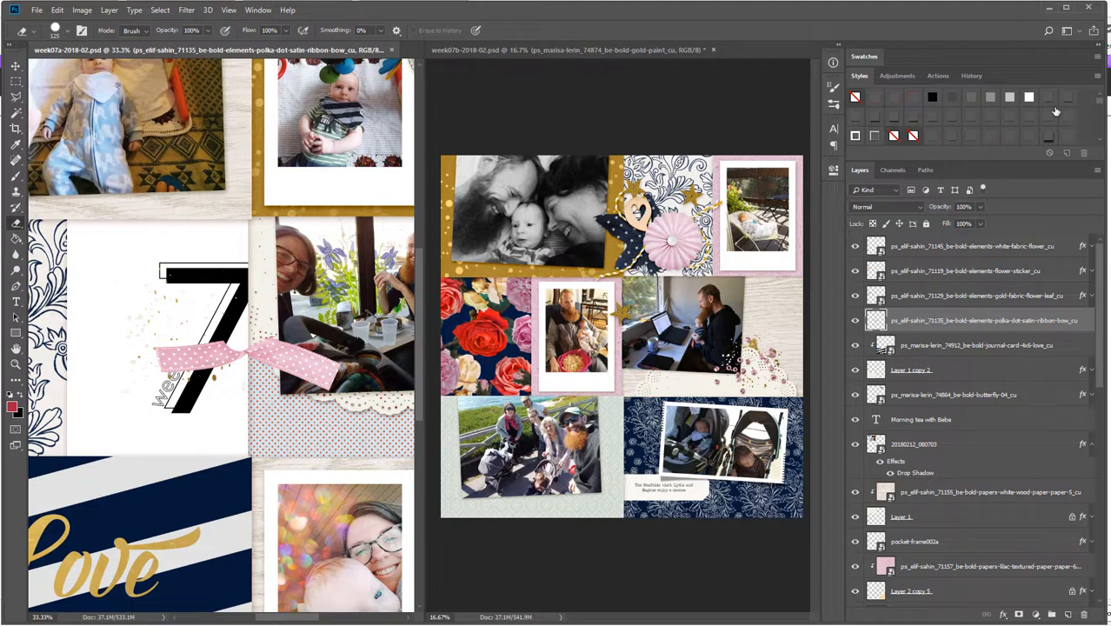
scroll(252, 356, "down", 2)
key("v")
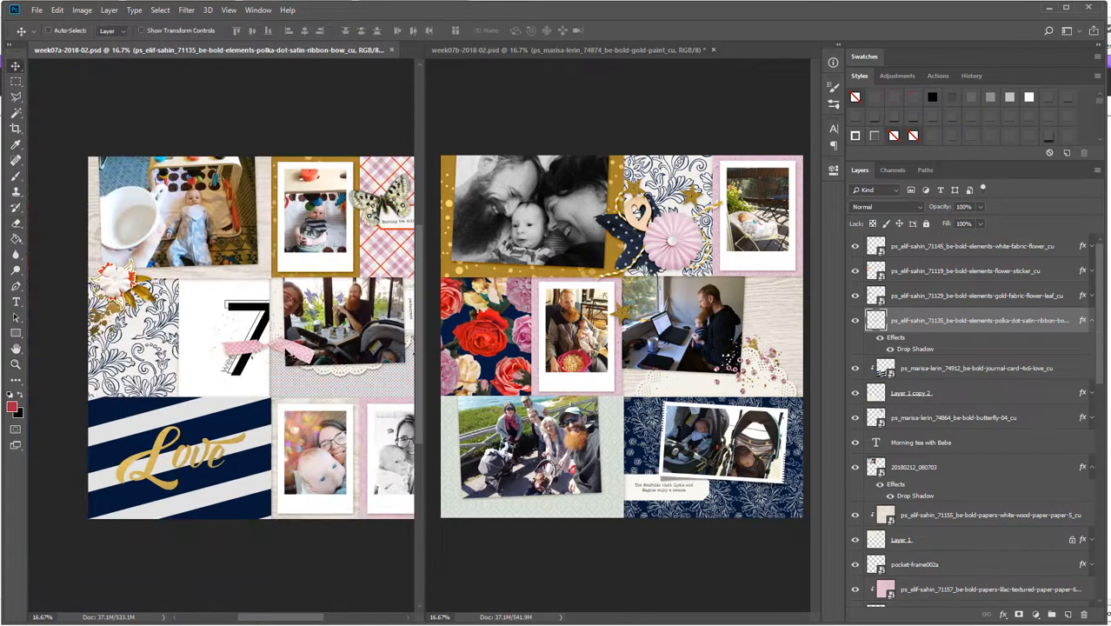
Tuck the polka-dot ribbon under the flower cluster at the floral pocket's upper-left corner and rotate it diagonally
mouse_move(276, 344)
left_mouse_down()
mouse_move(138, 282)
mouse_move(236, 328)
mouse_move(150, 273)
mouse_move(163, 294)
left_mouse_up()
key("e")
key("v")
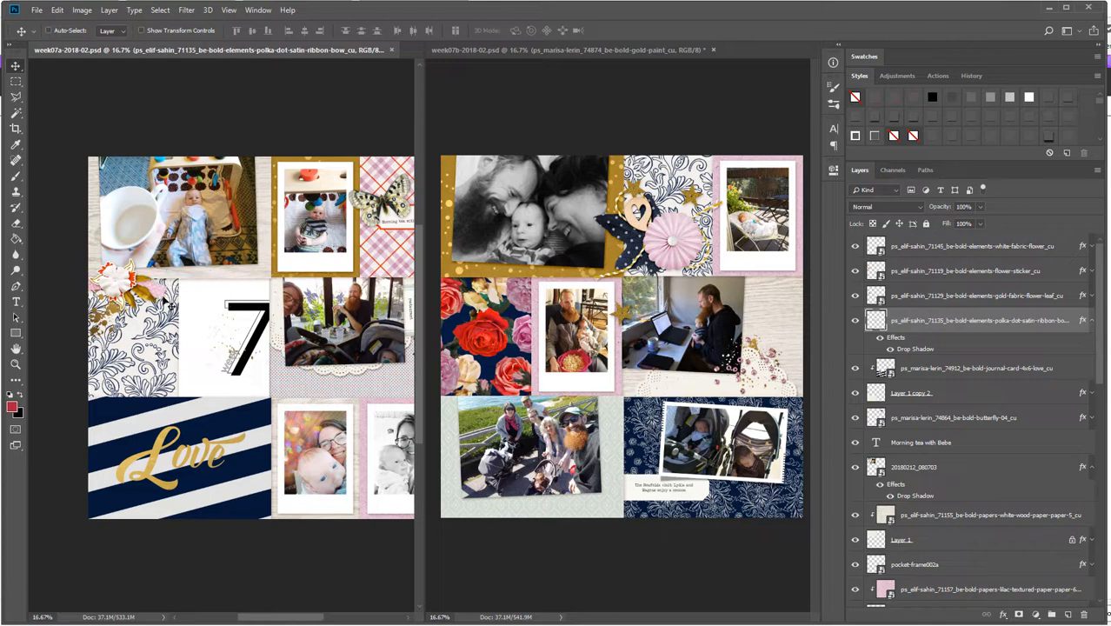
key("ctrl+t")
left_click_drag(181, 344, 205, 318)
key("Return")
left_click_drag(162, 288, 169, 288)
left_click_drag(308, 372, 263, 368)
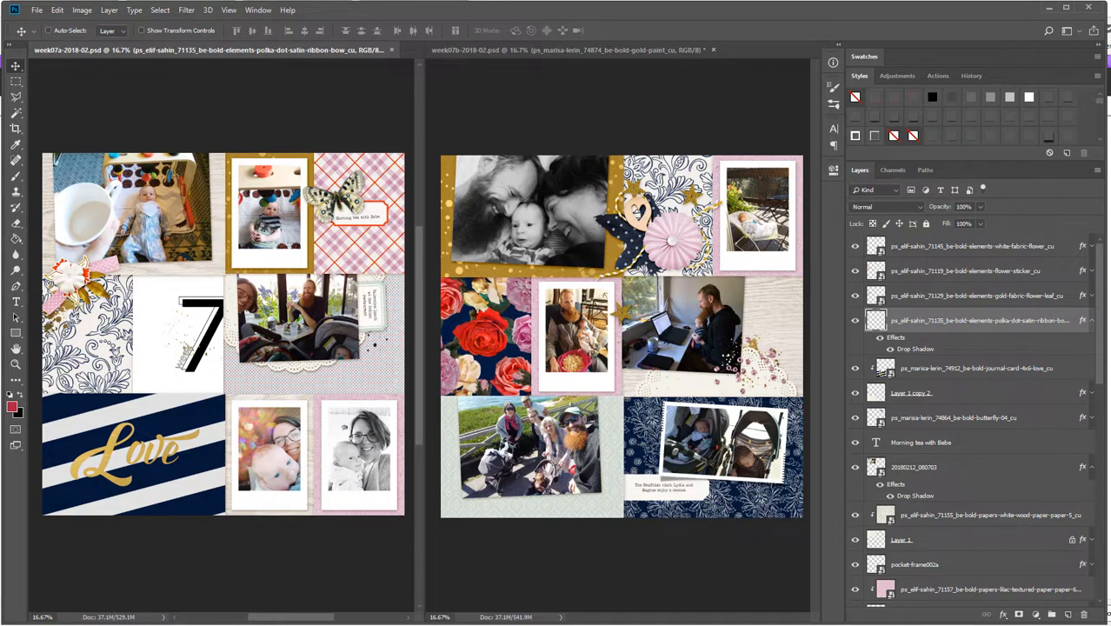
Place the single spring fabric flower with a drop shadow beneath the ribbon layer, between the tops of the two lower portrait frames
left_click_drag(2, 278, 293, 297)
key("Return")
left_click_drag(1082, 345, 1076, 320)
left_click(1091, 322)
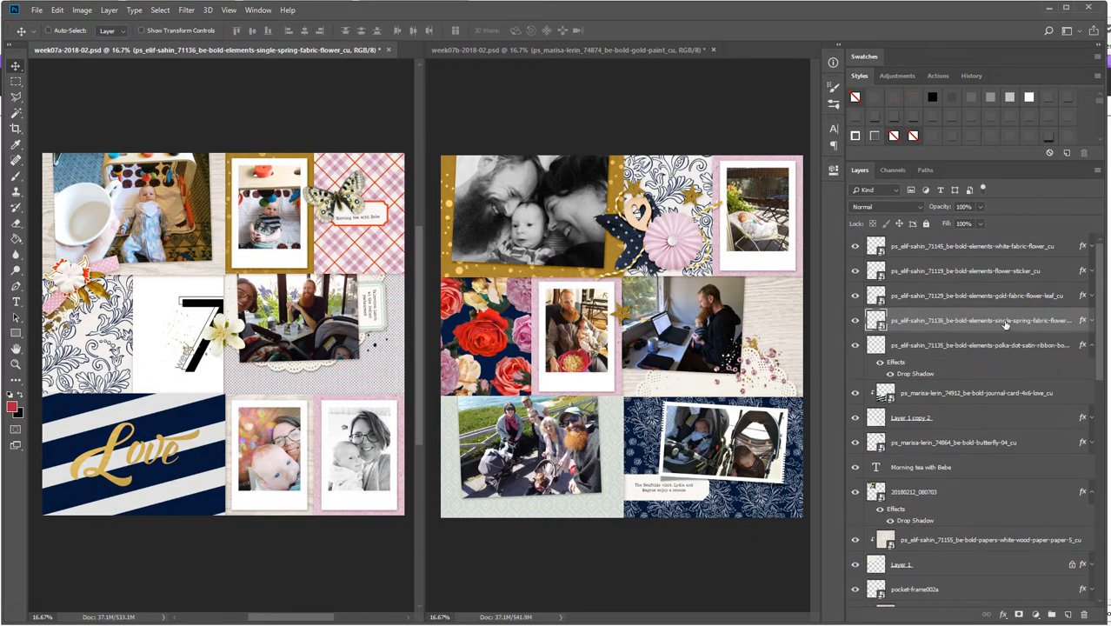
left_click_drag(1004, 324, 1005, 377)
left_click(1091, 321)
left_click_drag(216, 323, 340, 400)
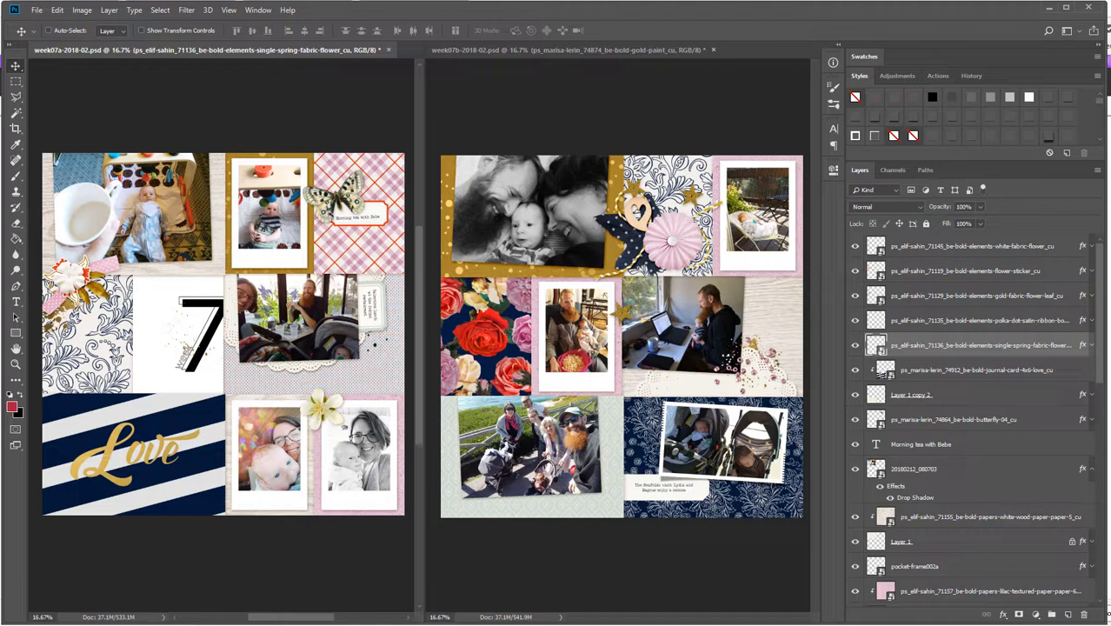
Place the gold satin ribbon knot between the two portrait frames and send it behind the spring fabric flower
left_click_drag(73, 428, 305, 409)
key("Return")
left_click_drag(256, 337, 376, 417)
key("ctrl+bracketleft")
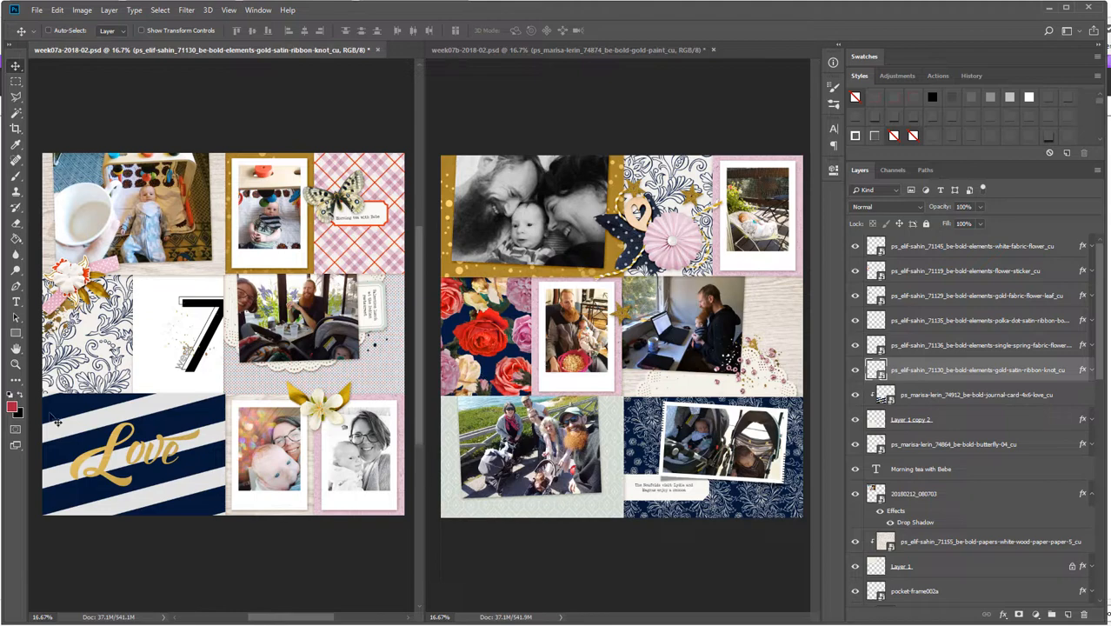
left_click(495, 392)
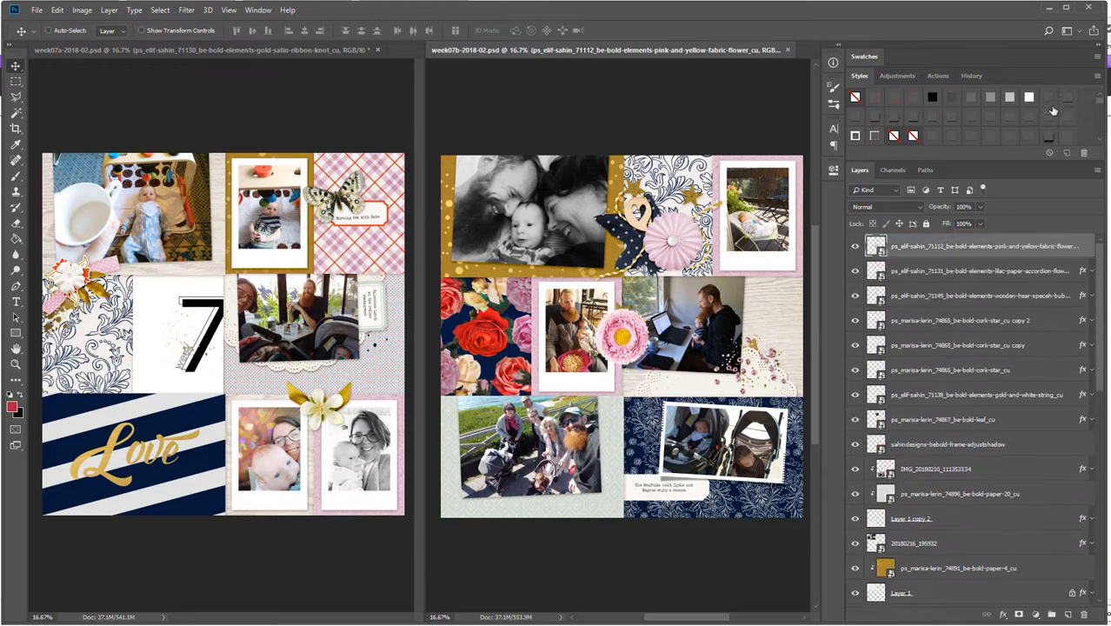
left_click(1091, 248)
left_click_drag(621, 332, 476, 369)
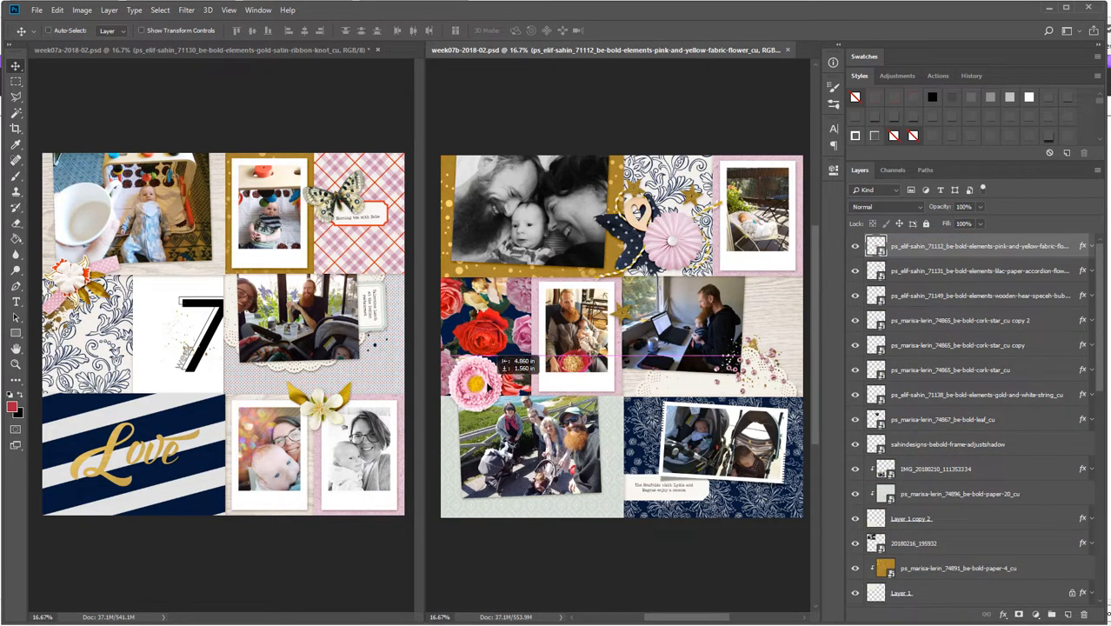
key("Delete")
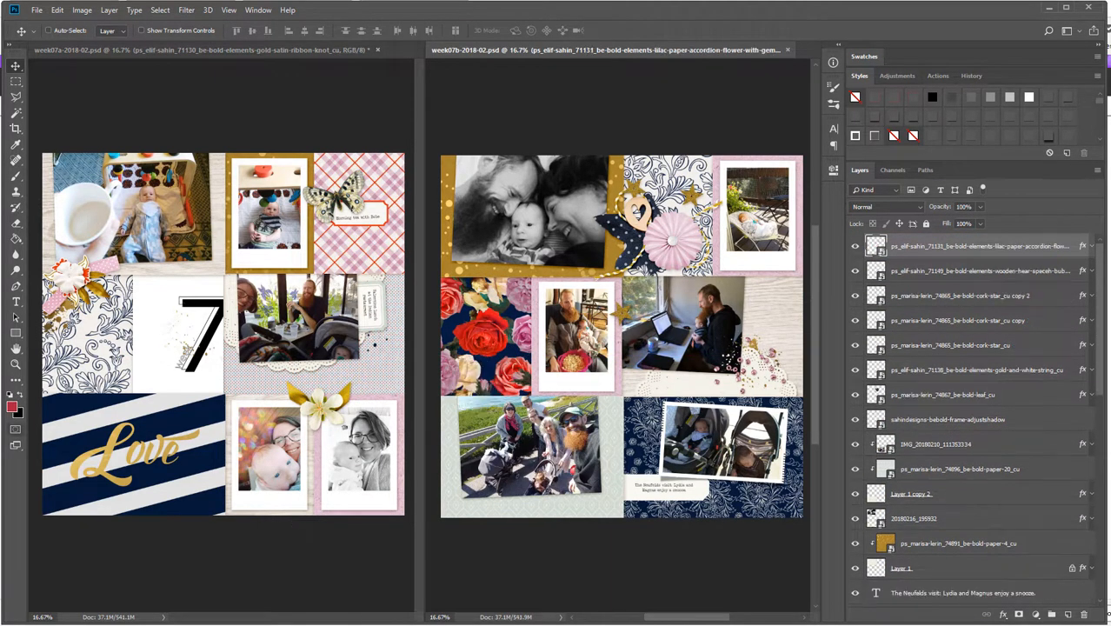
Place the orange flower sticker at the rose pocket's lower-left corner on the week07b page and apply the drop shadow style
key("ctrl+v")
left_click_drag(620, 336, 472, 425)
left_click(1047, 99)
left_click(1092, 247)
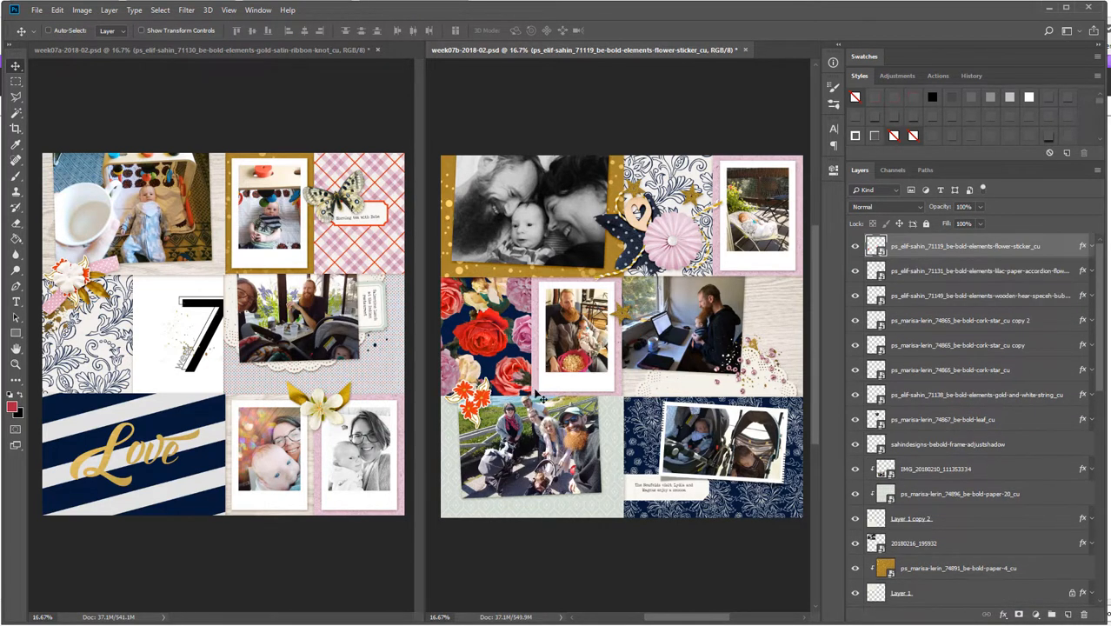
left_click_drag(526, 388, 539, 373)
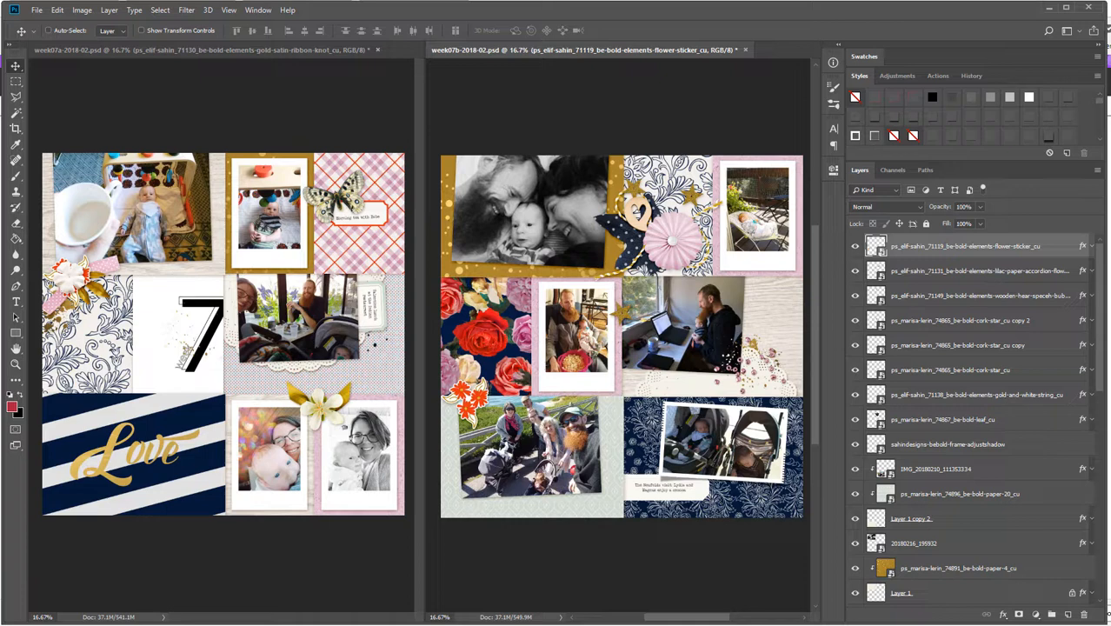
Place the mint and white label with a drop shadow beneath the flower sticker at the rose pocket's lower-left corner
key("ctrl+v")
left_click_drag(608, 358, 459, 417)
left_click(1050, 124)
left_click(1092, 247)
left_click_drag(979, 249, 975, 280)
left_click_drag(502, 400, 483, 391)
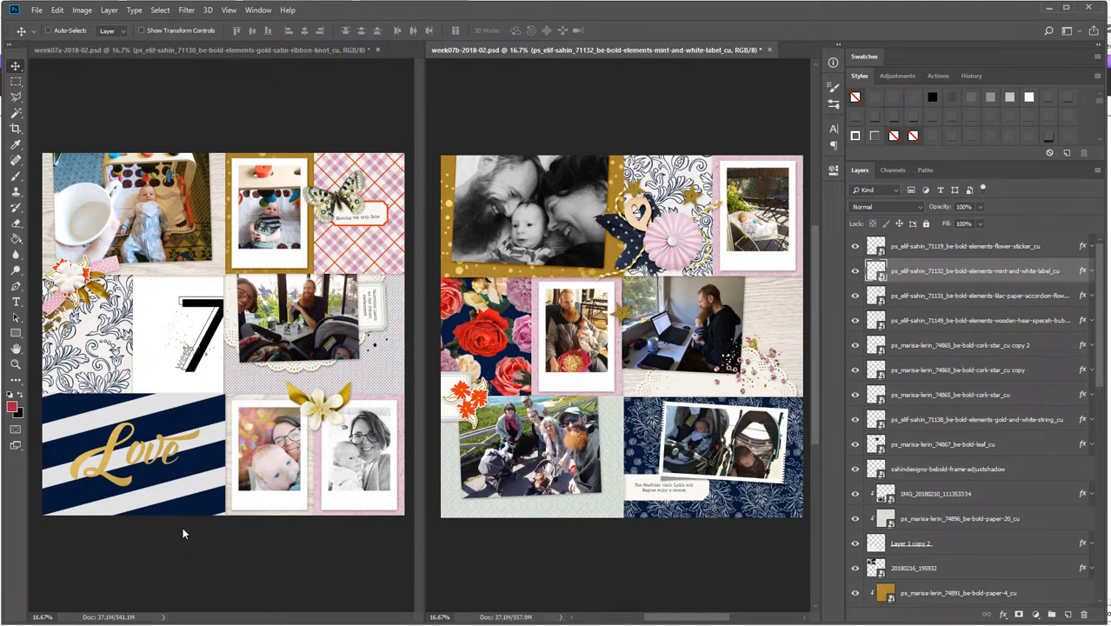
Duplicate the lilac bead scatter, move the copy to the rose pocket's label cluster and layer it between the sticker and label
right_click(756, 371)
left_click(762, 377)
key("ctrl+j")
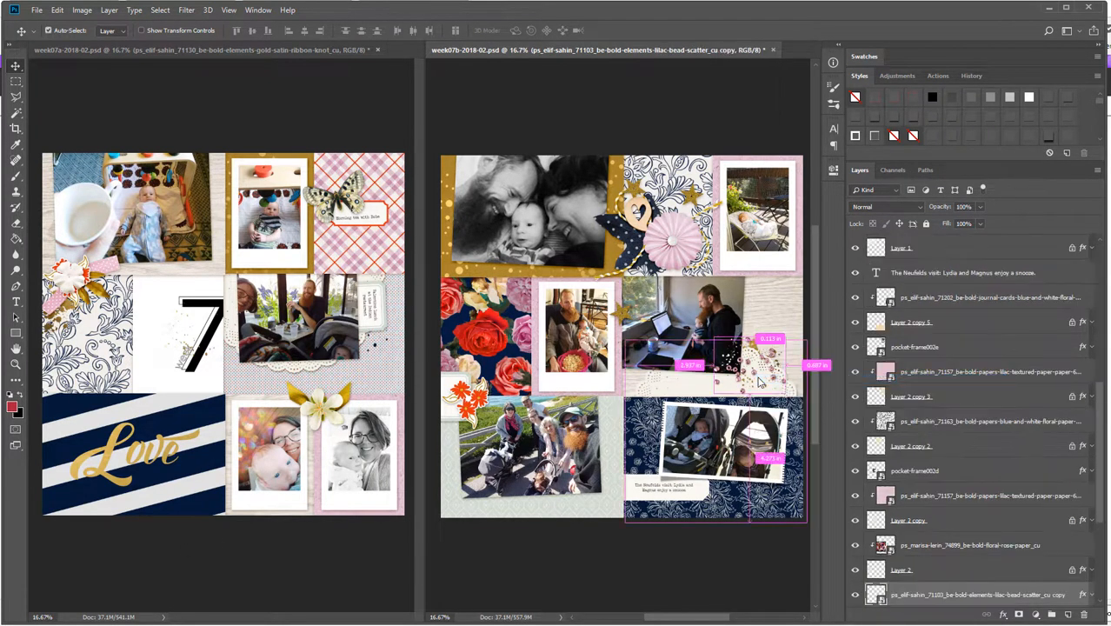
left_click_drag(754, 375, 487, 393)
left_click_drag(945, 596, 934, 276)
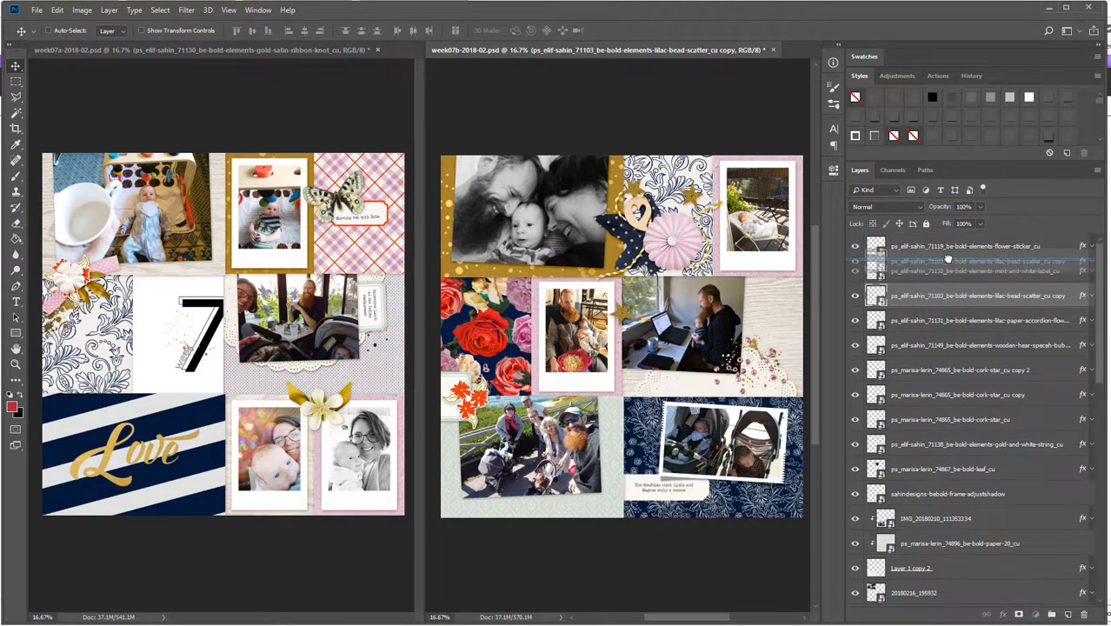
left_click_drag(575, 316, 596, 322)
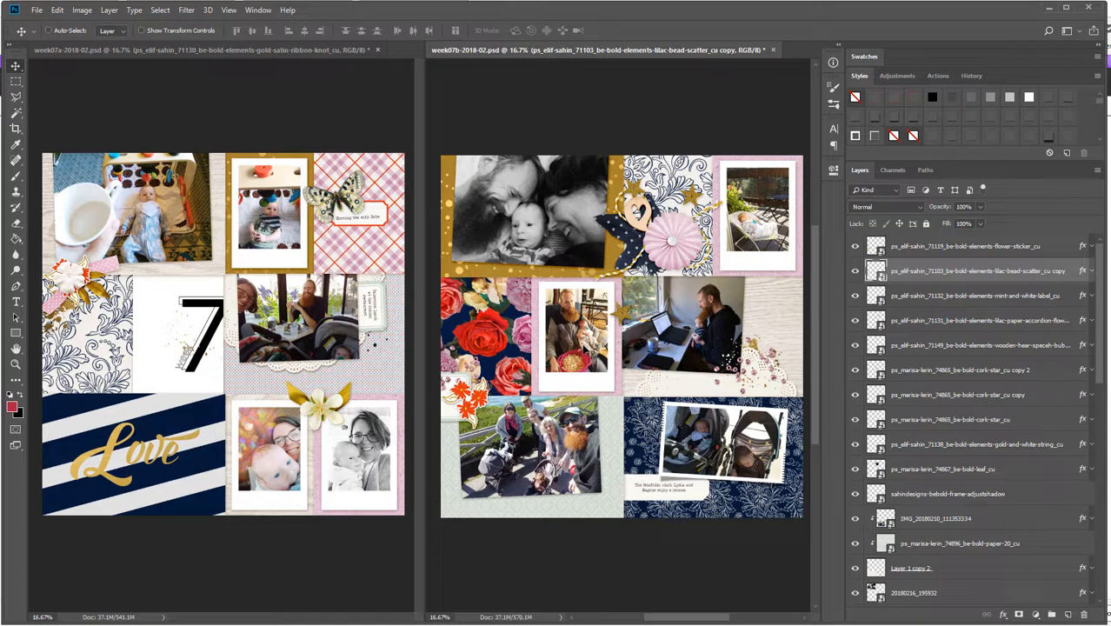
Place gold paint splatters on the rose pocket's paper, behind the label, bead and flower sticker cluster
left_click(540, 366)
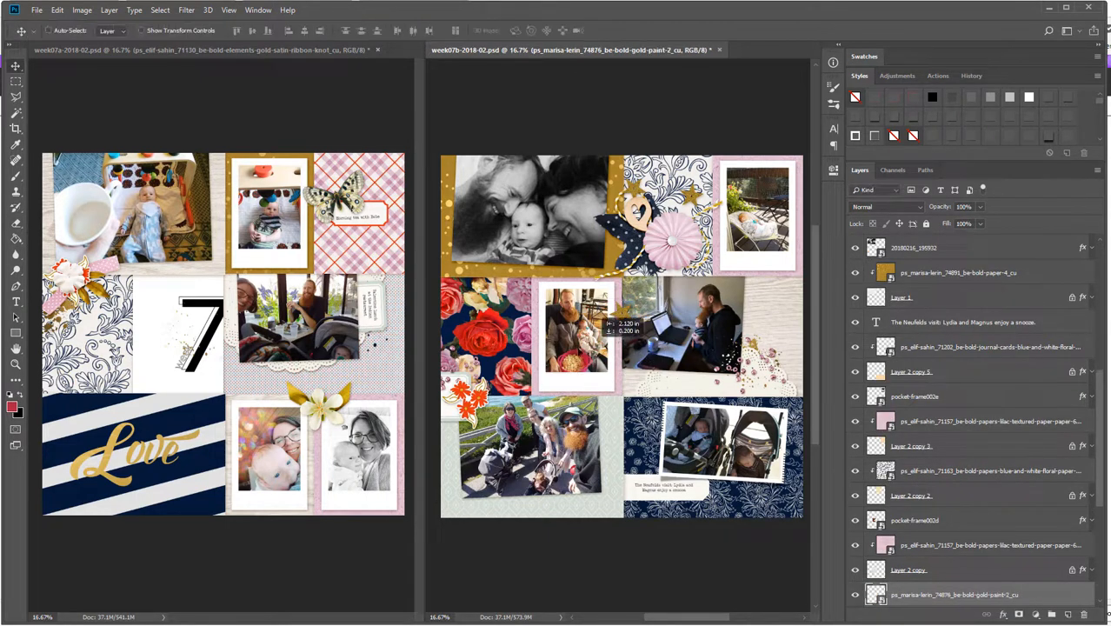
left_click_drag(98, 316, 654, 331)
mouse_move(655, 331)
left_mouse_down()
mouse_move(499, 368)
mouse_move(500, 349)
left_mouse_up()
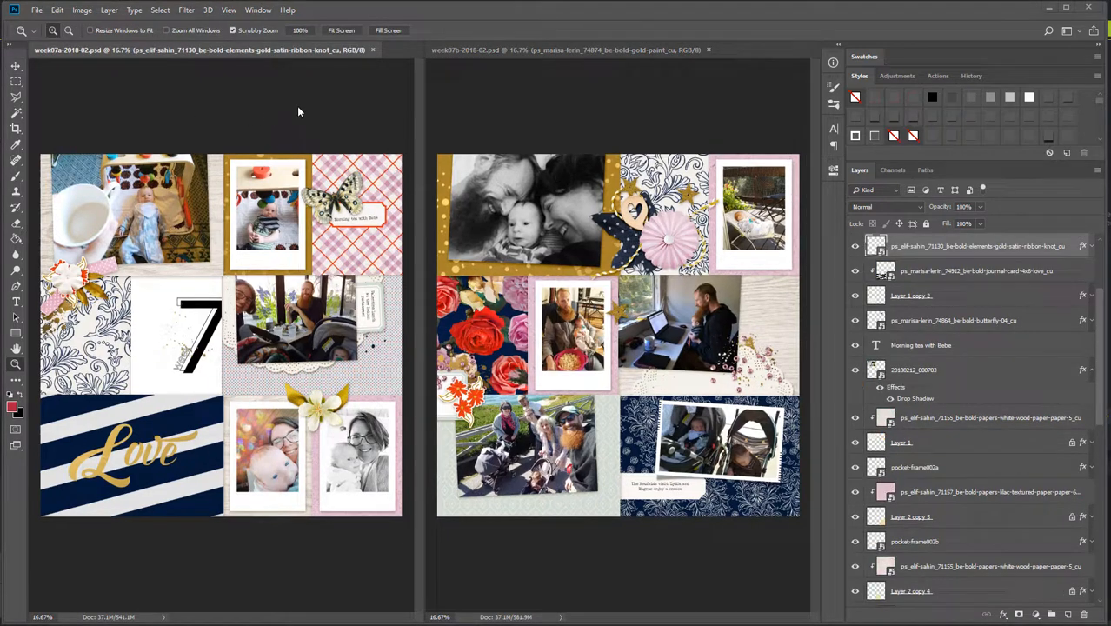
Consolidate both page documents into tabs and view week07a and week07b in turn at 25% zoom
left_click(259, 9)
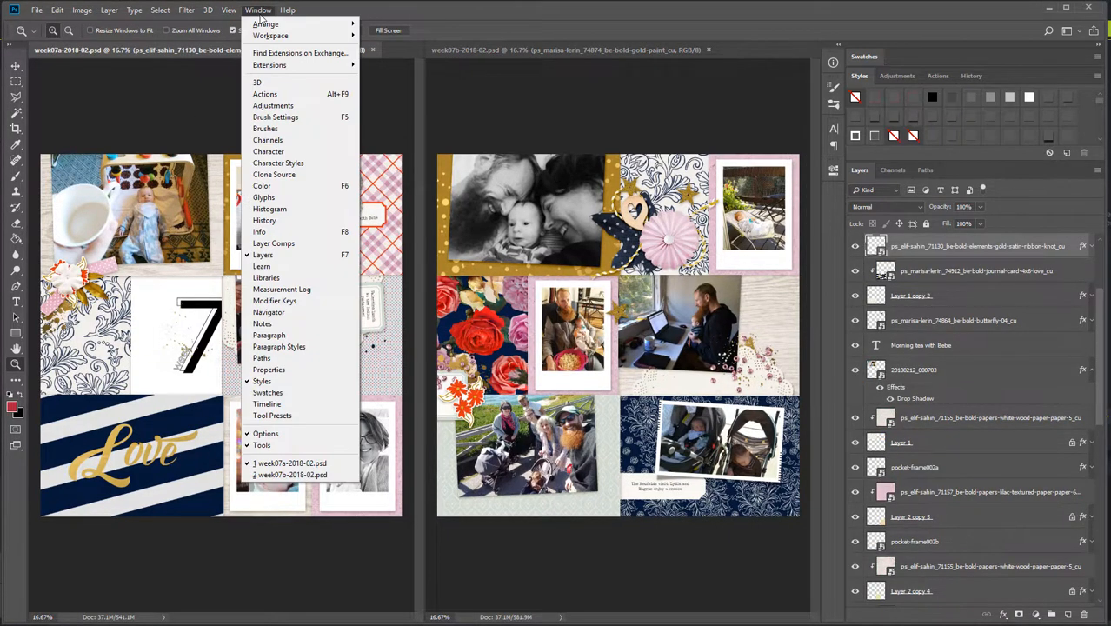
mouse_move(279, 35)
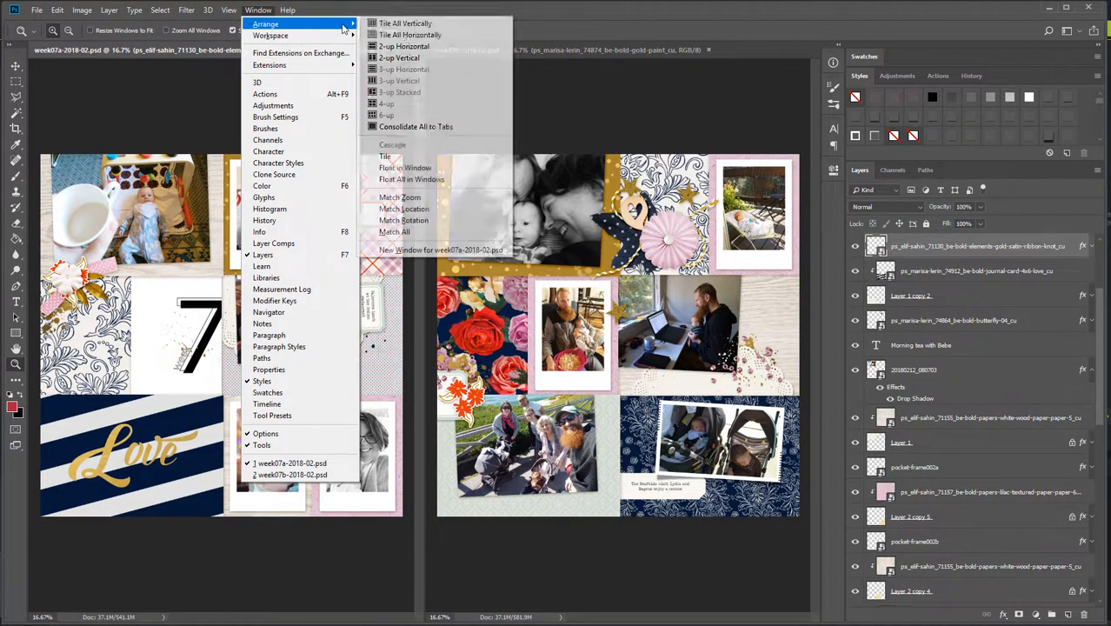
left_click(397, 127)
left_click(420, 222)
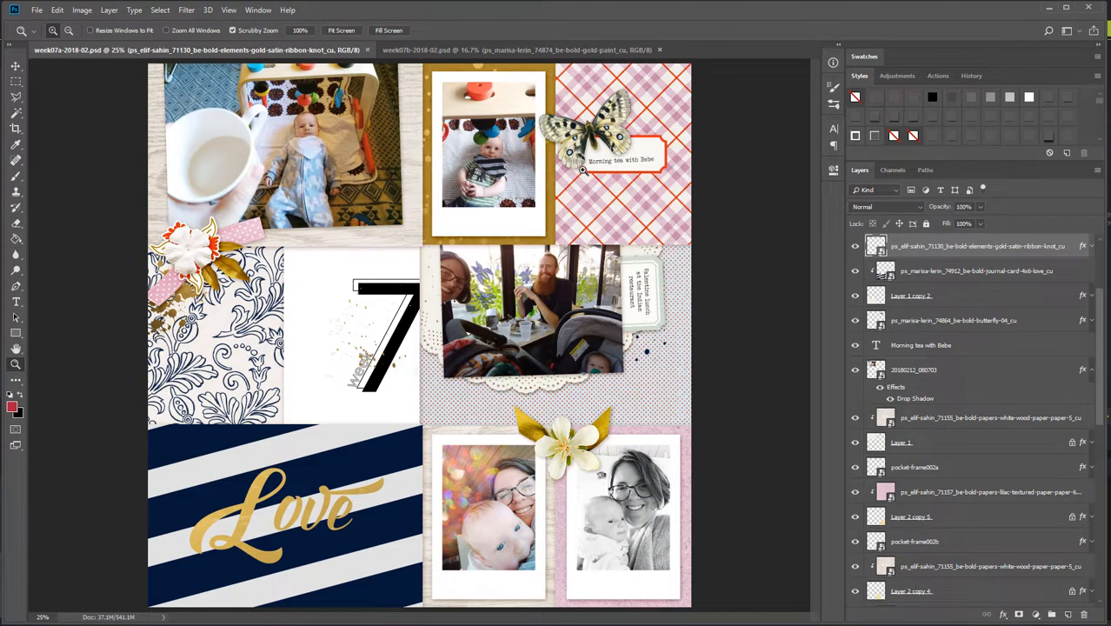
left_click(517, 50)
left_click(516, 217)
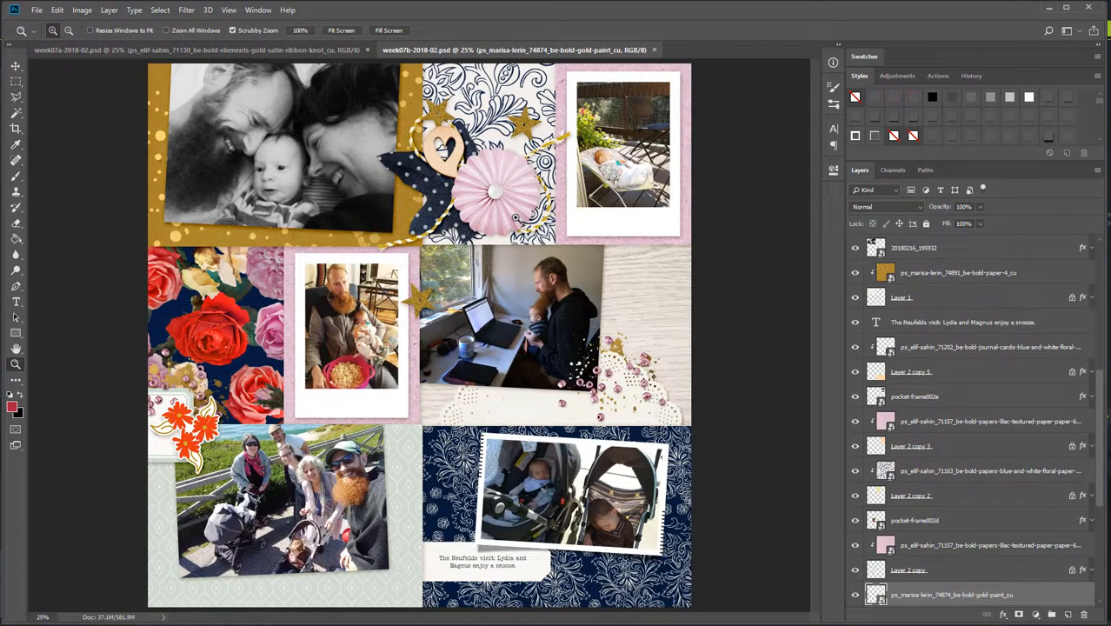